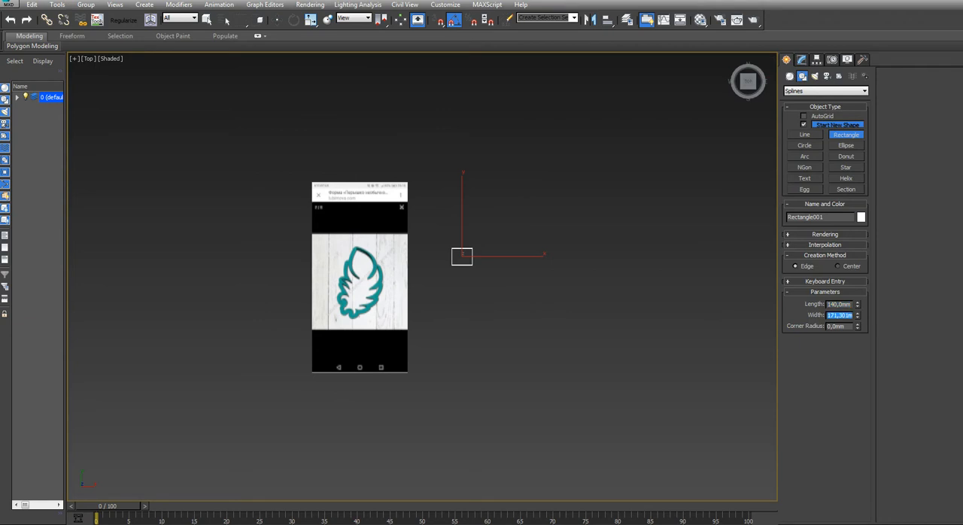
Set the rectangle's width to 20 mm and turn off its rendering in the renderer and viewport
left_click(841, 235)
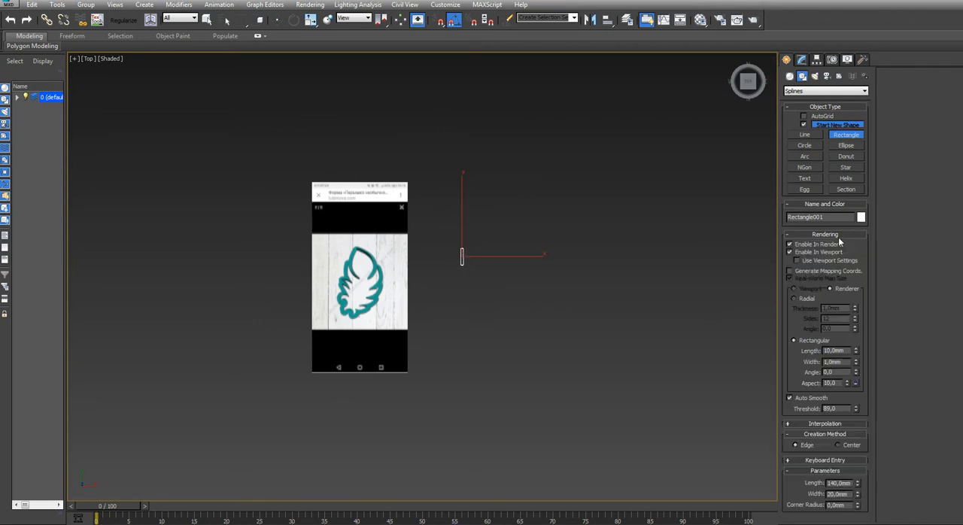
scroll(561, 287, "up", 3)
scroll(424, 253, "up", 4)
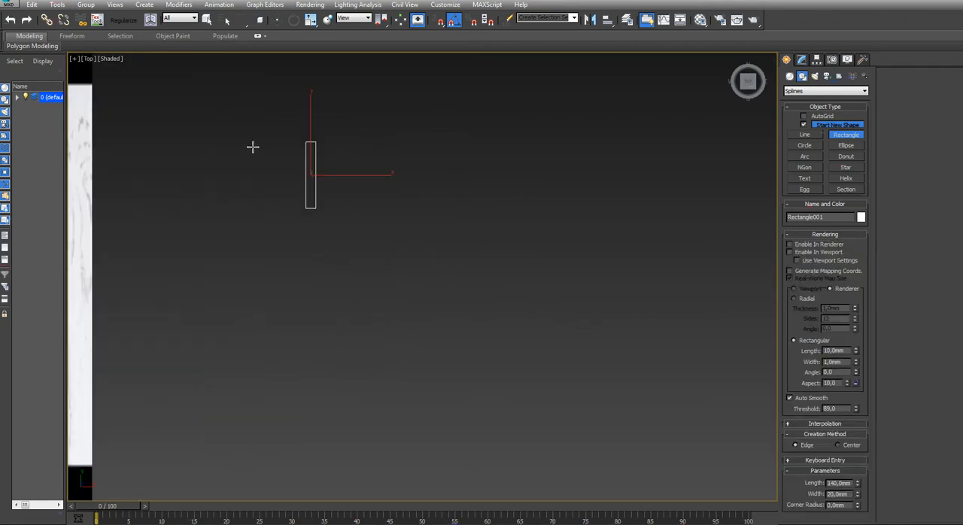
scroll(253, 146, "up", 5)
middle_click_drag(320, 196, 375, 243)
left_click(803, 252)
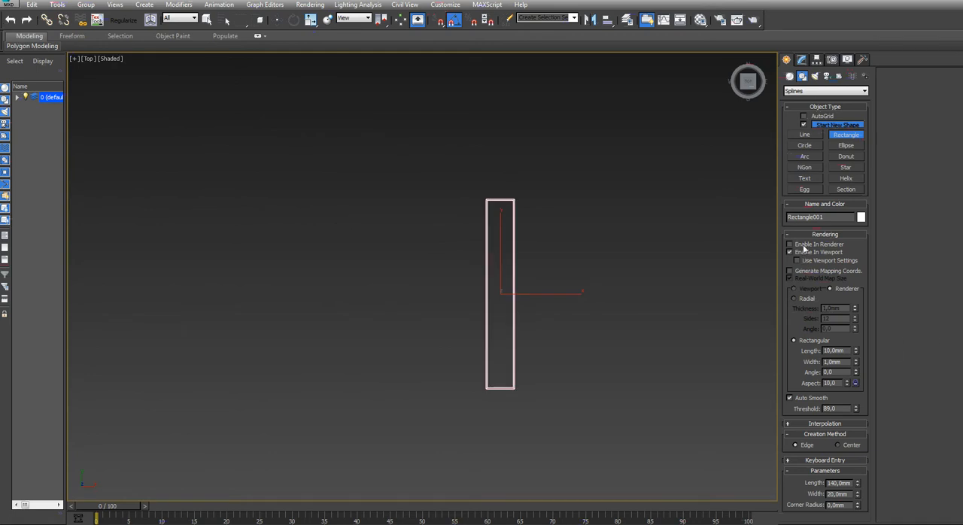
left_click(804, 254)
scroll(556, 290, "down", 6)
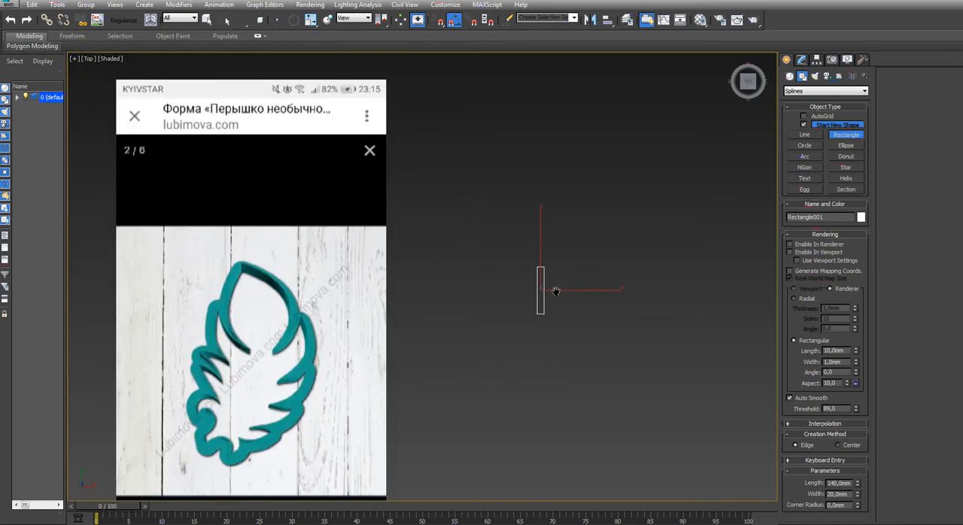
Select the feather reference image plane and scale it down to suit the rectangle's size
middle_click_drag(557, 290, 574, 275)
key("w")
left_click(288, 310)
key("r")
left_click_drag(287, 310, 211, 490)
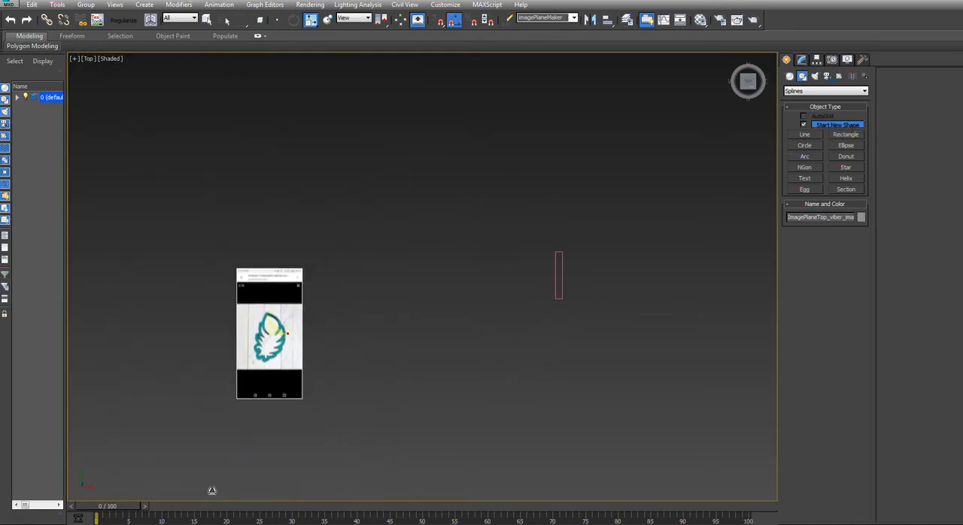
Move the image plane over the 140 mm rectangle and fine-tune its scale and position so the feather's height roughly matches
key("w")
left_click_drag(295, 309, 586, 248)
scroll(573, 261, "up", 5)
scroll(574, 261, "up", 5)
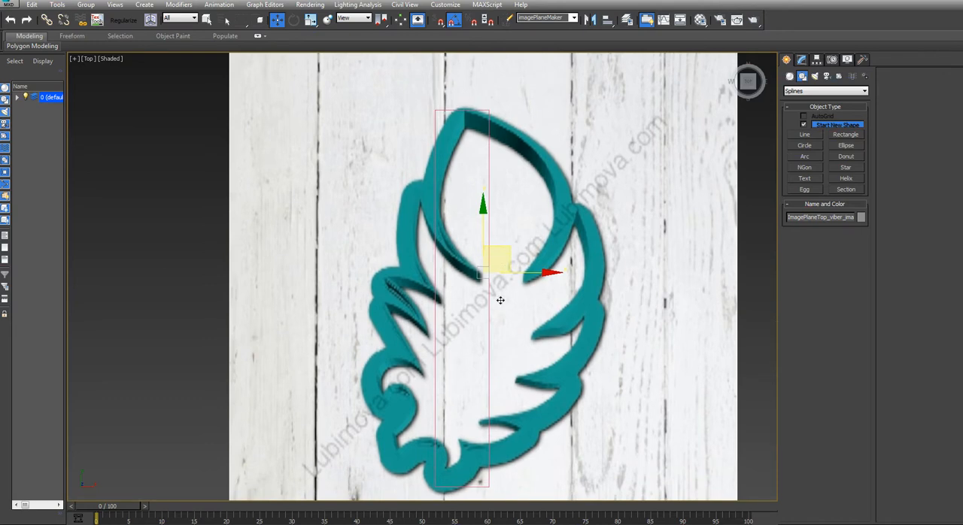
middle_click_drag(501, 297, 497, 280)
key("r")
left_click_drag(508, 220, 522, 257)
key("w")
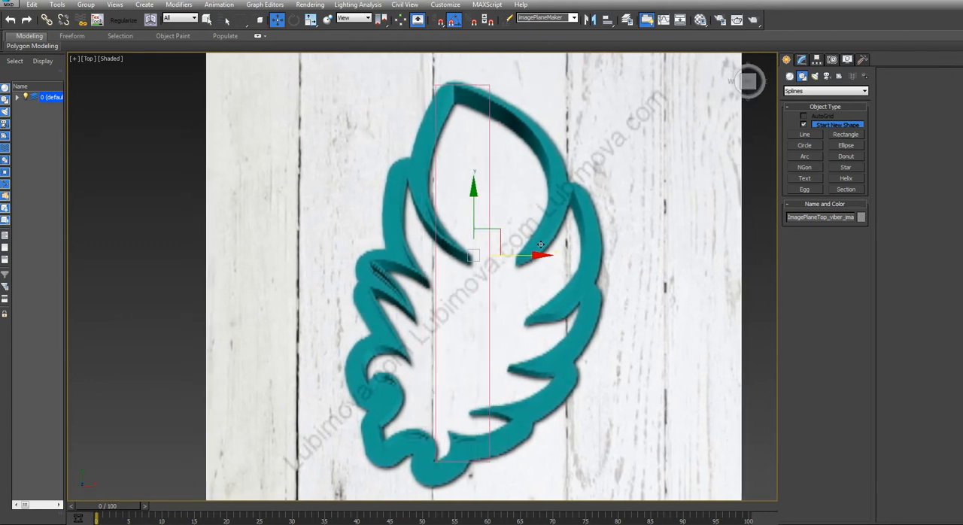
Activate the Line tool and enable spline rendering in both the renderer and the viewport
left_click(804, 134)
middle_click_drag(552, 156, 502, 162)
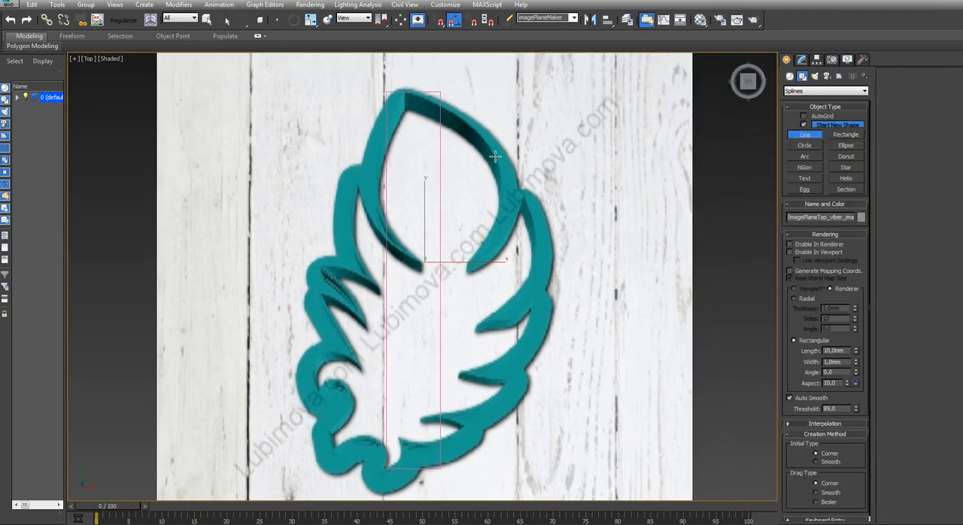
middle_click_drag(476, 129, 441, 129)
scroll(441, 129, "up", 3)
left_click(431, 120)
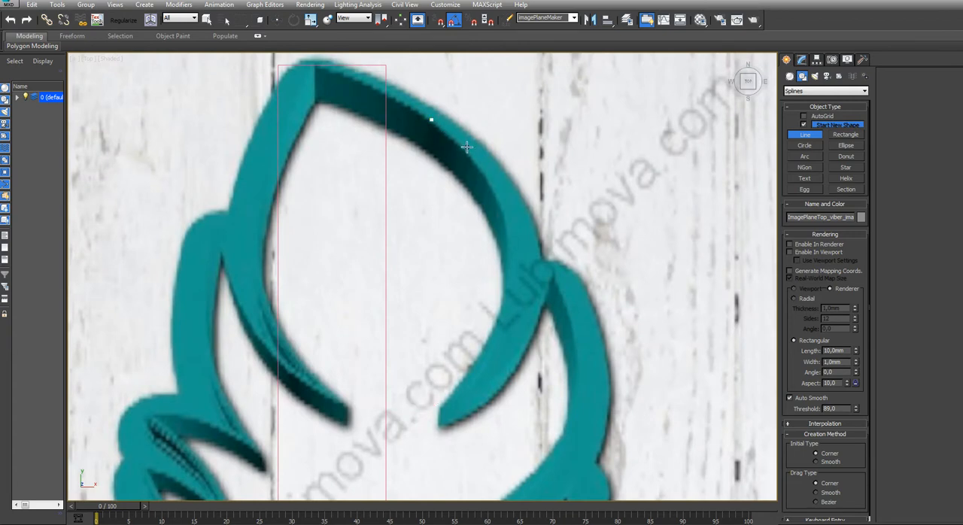
right_click(469, 153)
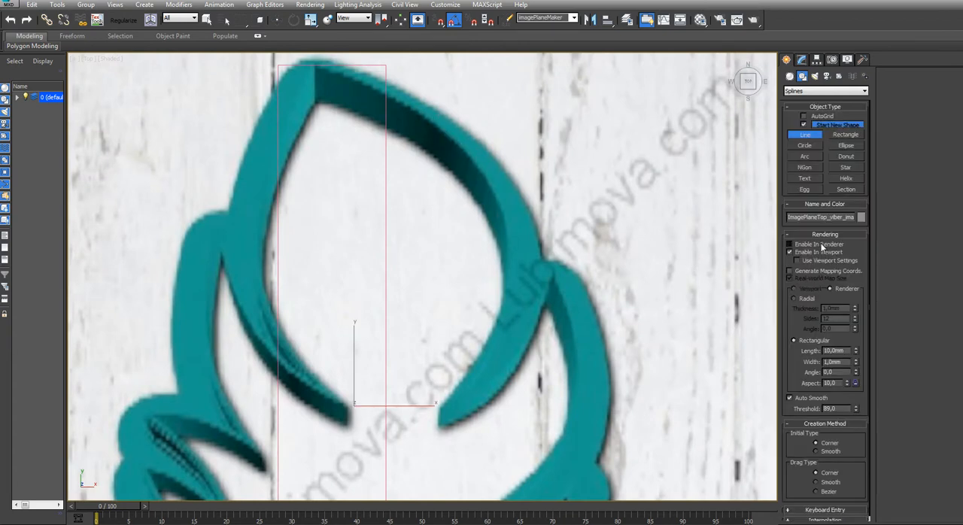
Trace a line down the right side of the feather's upper loop, around its lower tip and back up to the outer junction
left_click(395, 97)
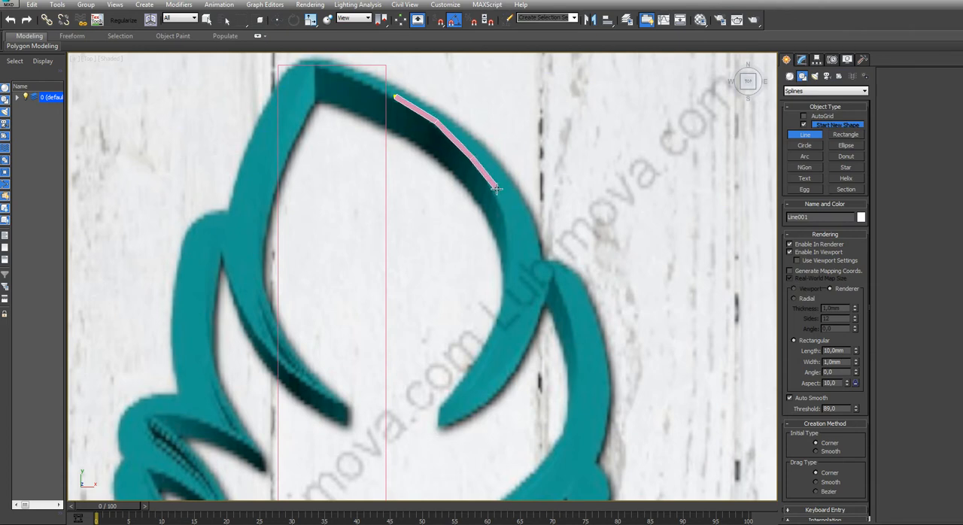
left_click(507, 265)
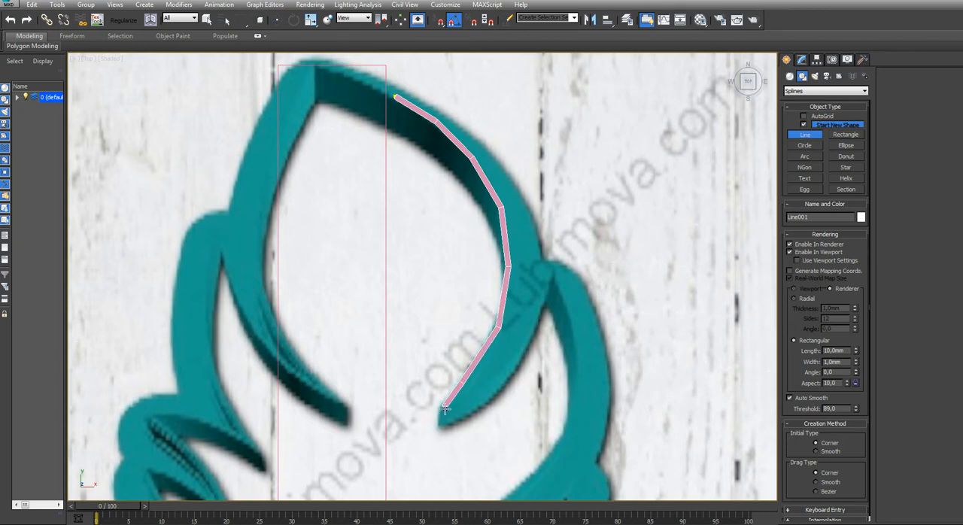
left_click(508, 376)
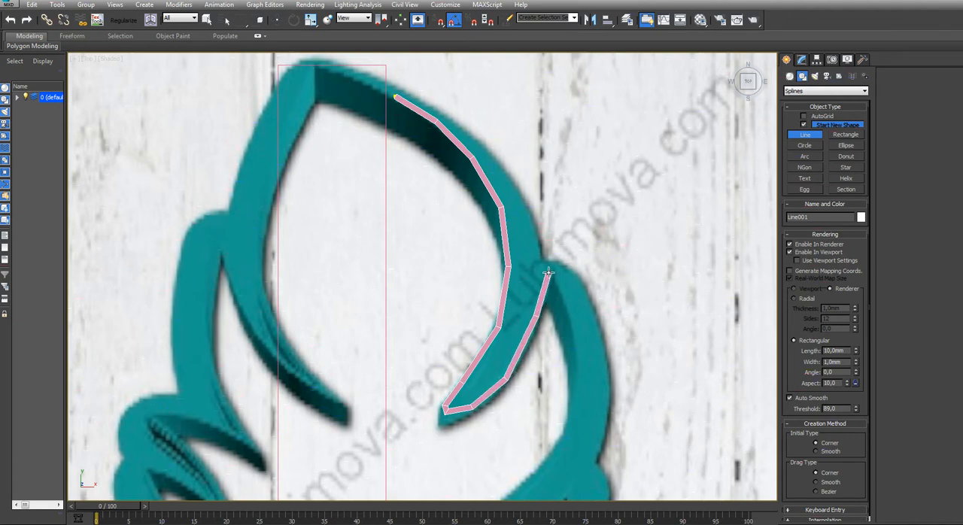
scroll(552, 272, "up", 5)
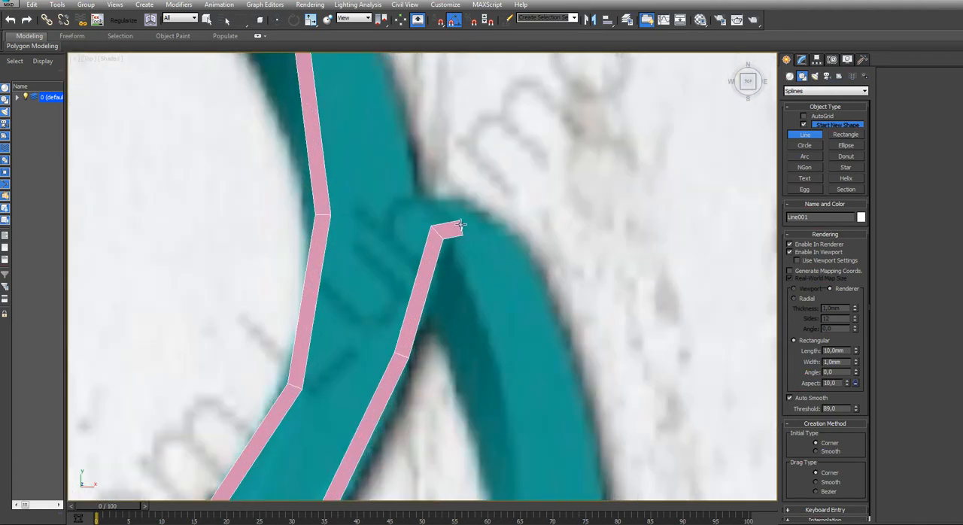
left_click(466, 237)
Continue the line from the junction down the right section's inner edge and along the upper side of the first right barb
scroll(519, 385, "down", 3)
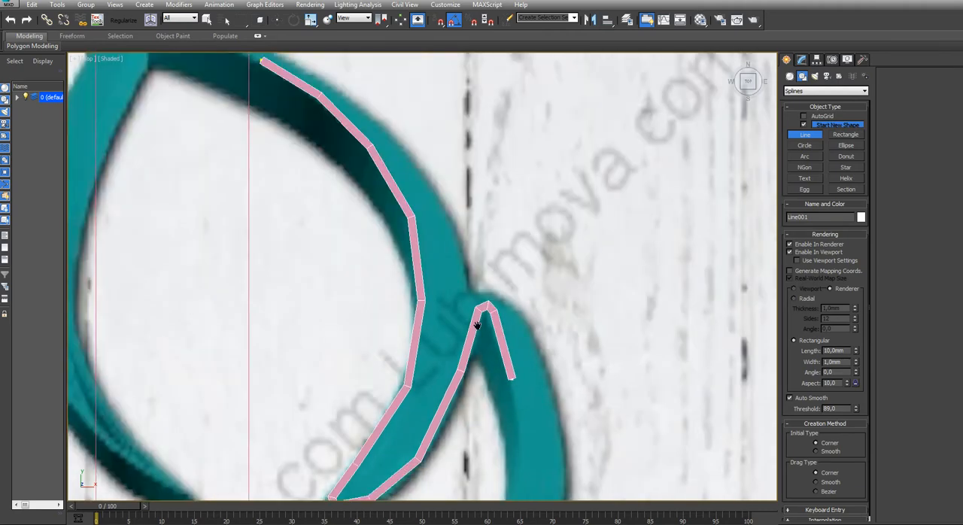
middle_click_drag(518, 385, 461, 285)
left_click(460, 285)
middle_click_drag(493, 374, 479, 260)
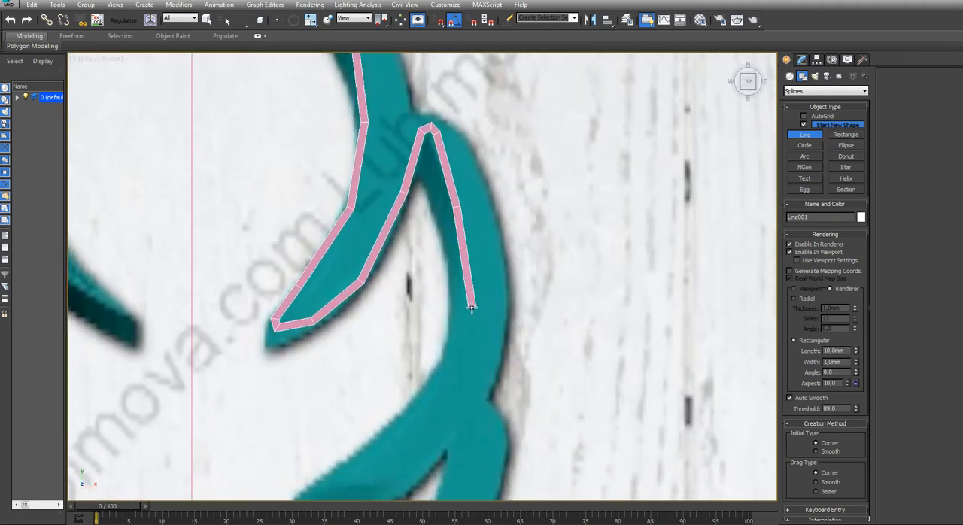
left_click(464, 305)
middle_click_drag(386, 414, 432, 274)
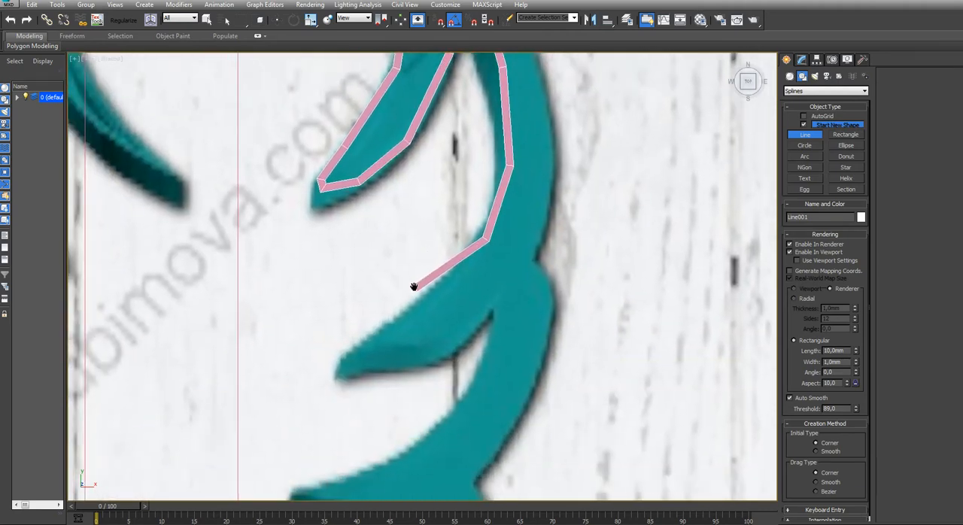
left_click(432, 297)
left_click(368, 341)
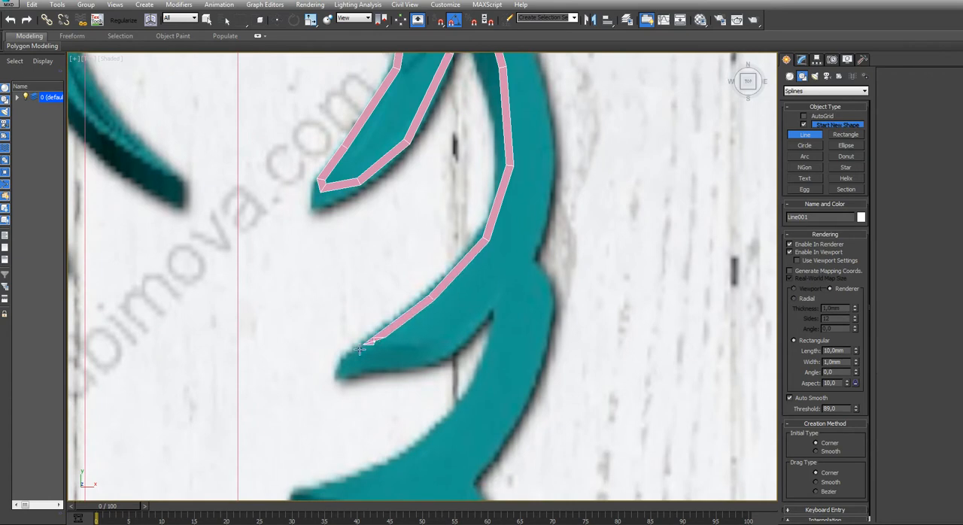
Carry the line around the first right barb's tip and back along its underside toward the notch
scroll(347, 368, "up", 3)
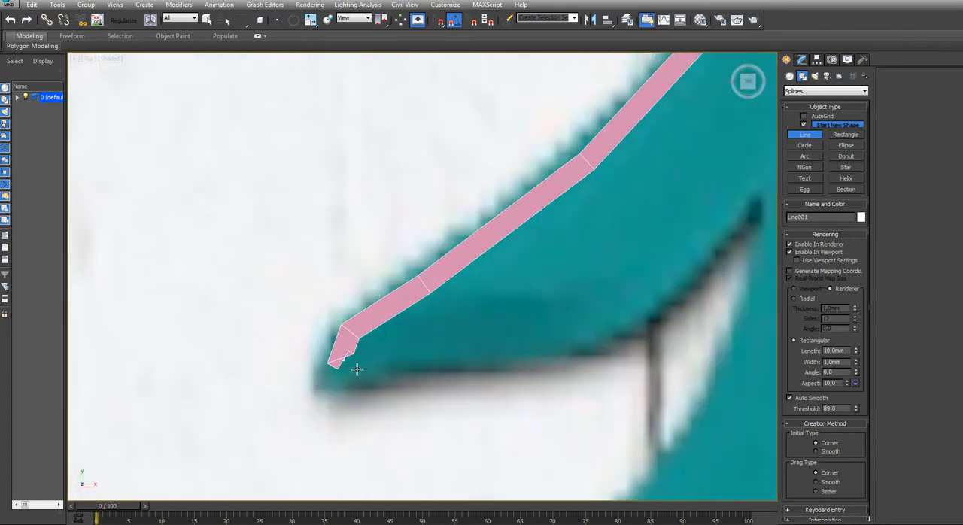
scroll(421, 369, "down", 5)
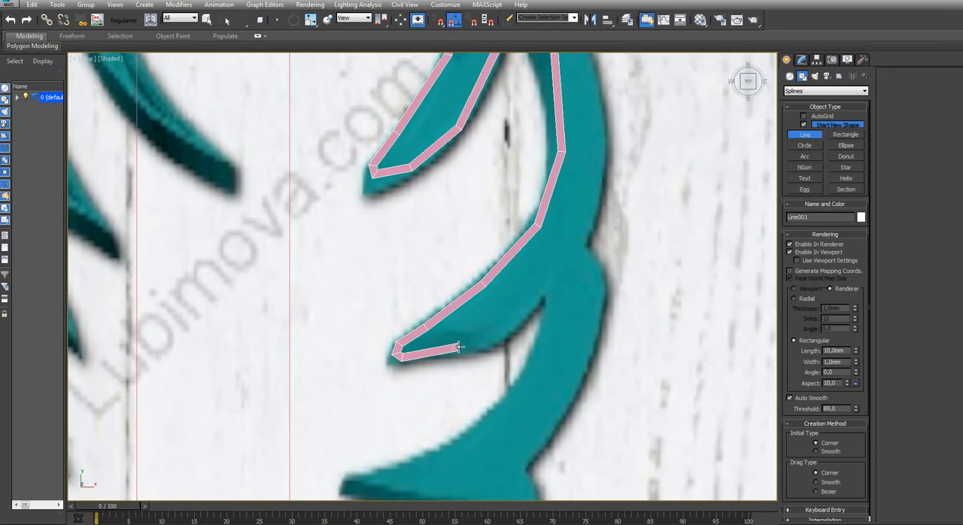
left_click(461, 350)
left_click(509, 332)
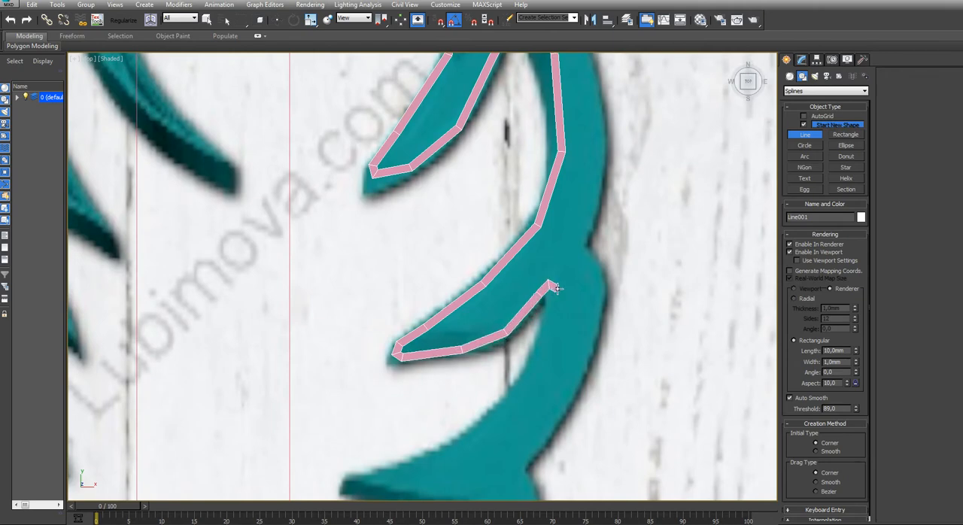
Round the notch beneath the first right barb with several closely spaced line points
scroll(555, 288, "up", 4)
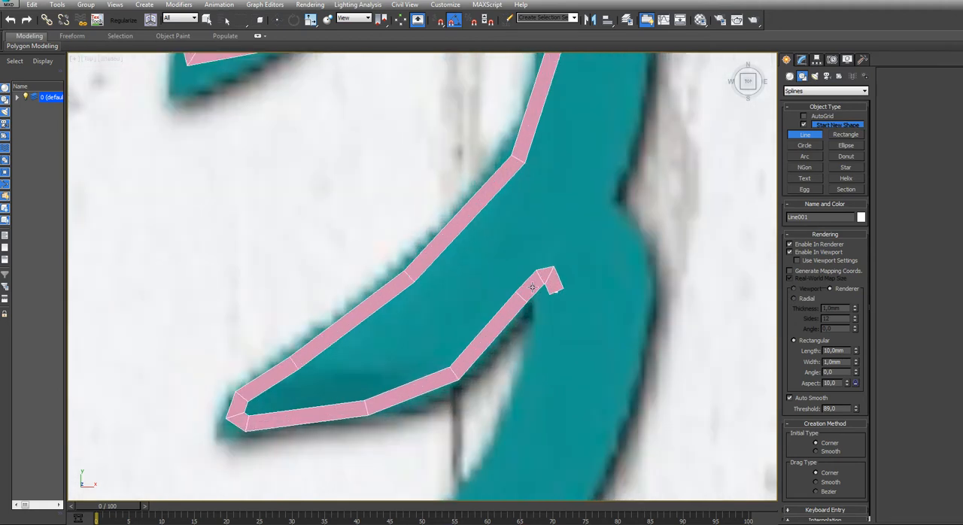
scroll(462, 279, "up", 4)
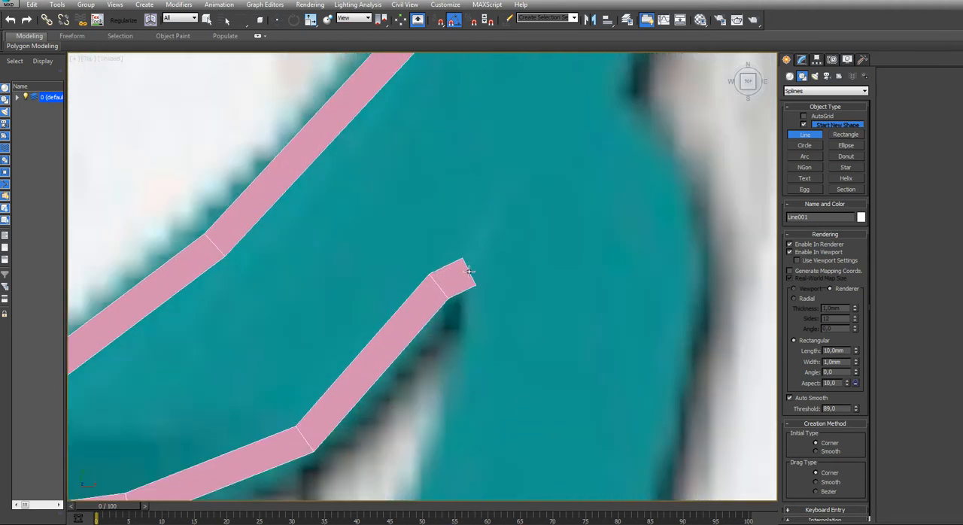
left_click(461, 279)
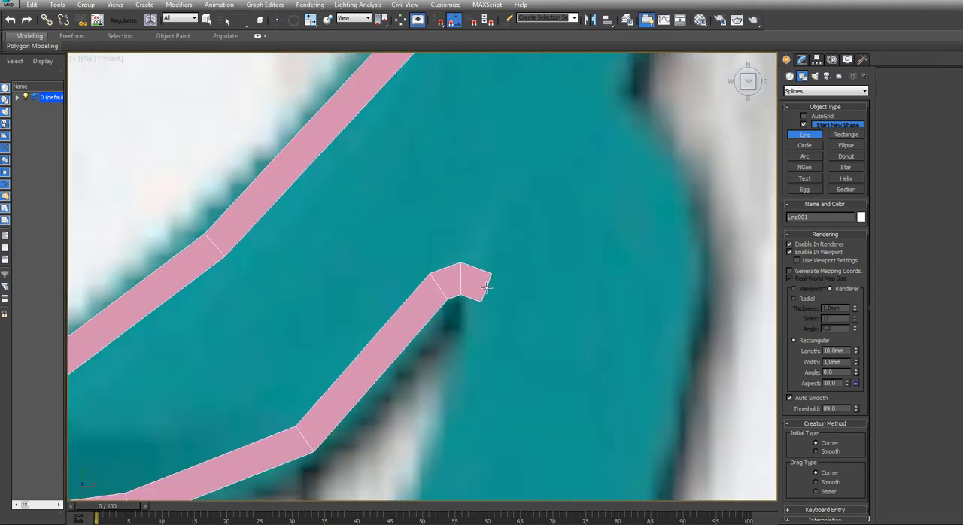
left_click(486, 283)
left_click(495, 321)
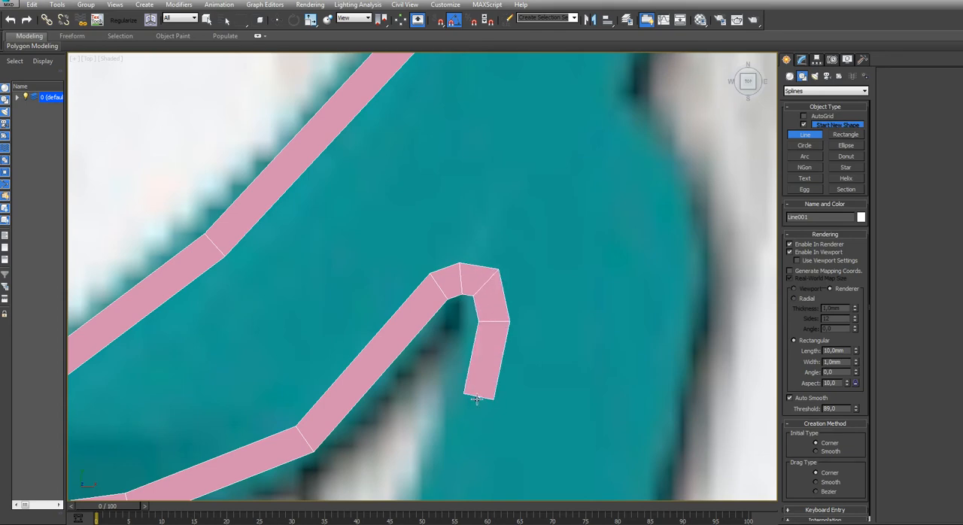
Extend the line from the notch along the inner edge toward the second right barb
scroll(476, 399, "down", 3)
scroll(489, 305, "down", 2)
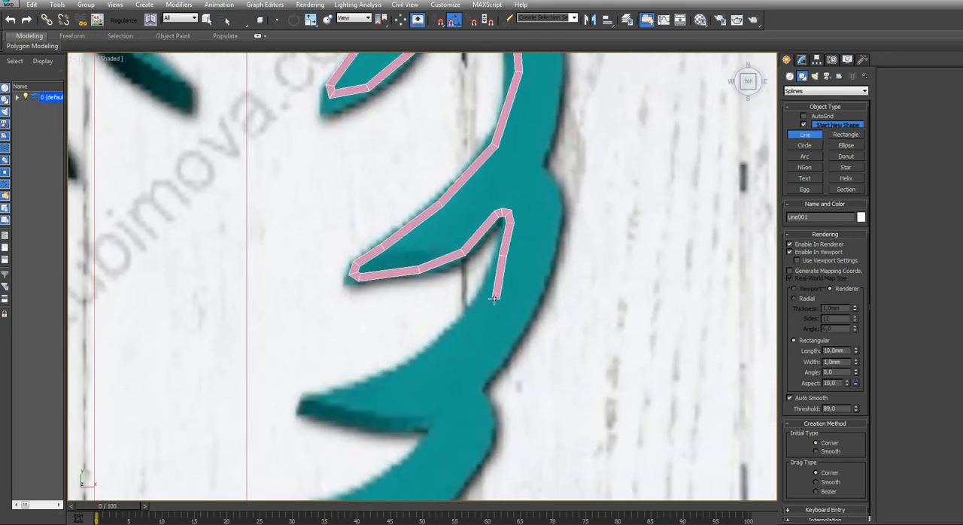
left_click(484, 295)
left_click(442, 337)
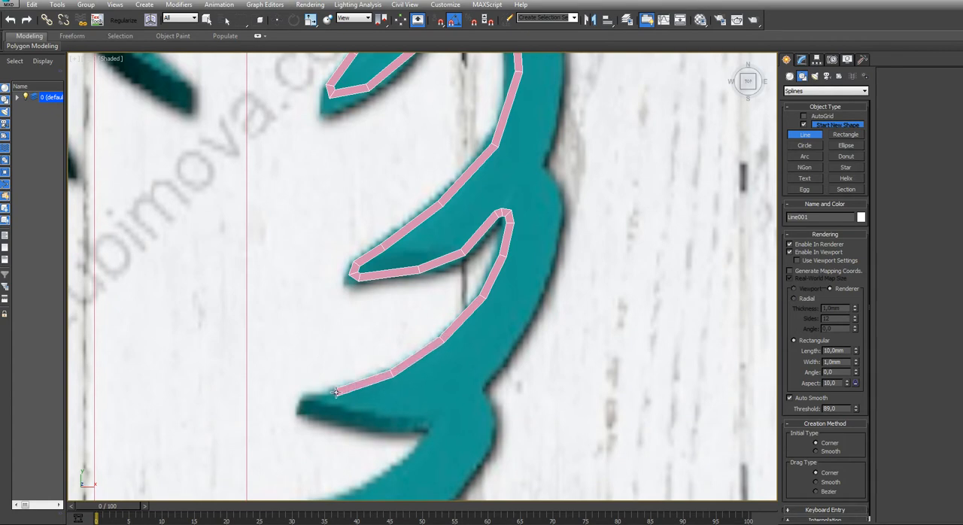
Trace around the second right barb's tip, replacing the misplaced point at the tip, and start along its underside
scroll(293, 413, "up", 5)
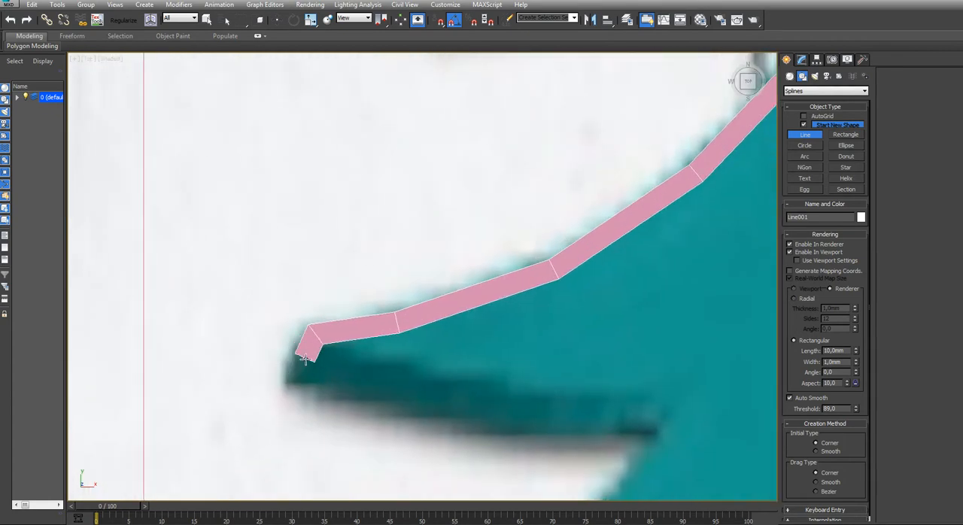
key("BackSpace")
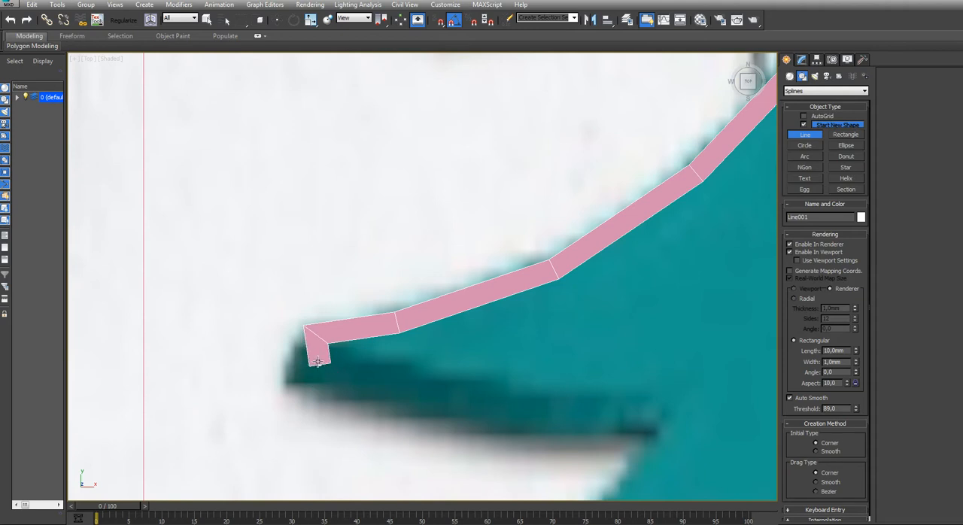
left_click(334, 346)
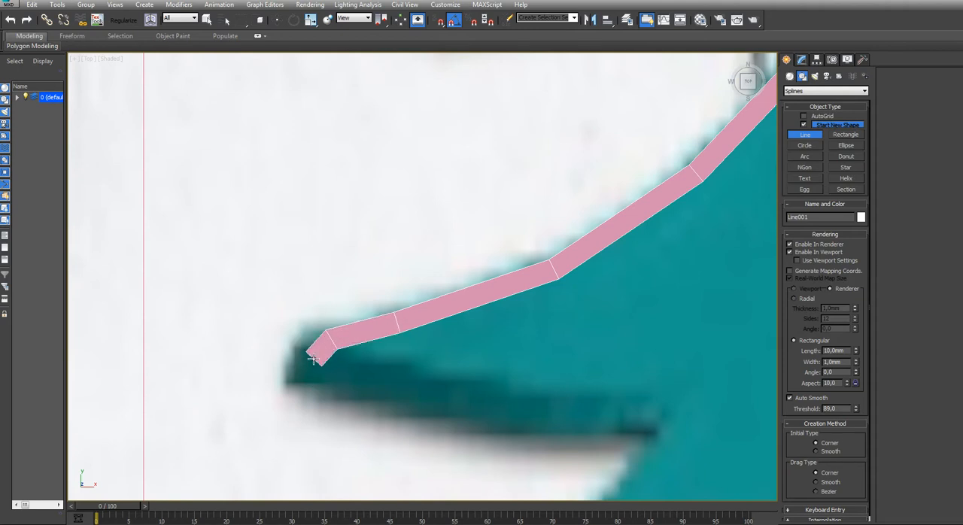
left_click(318, 373)
left_click(407, 400)
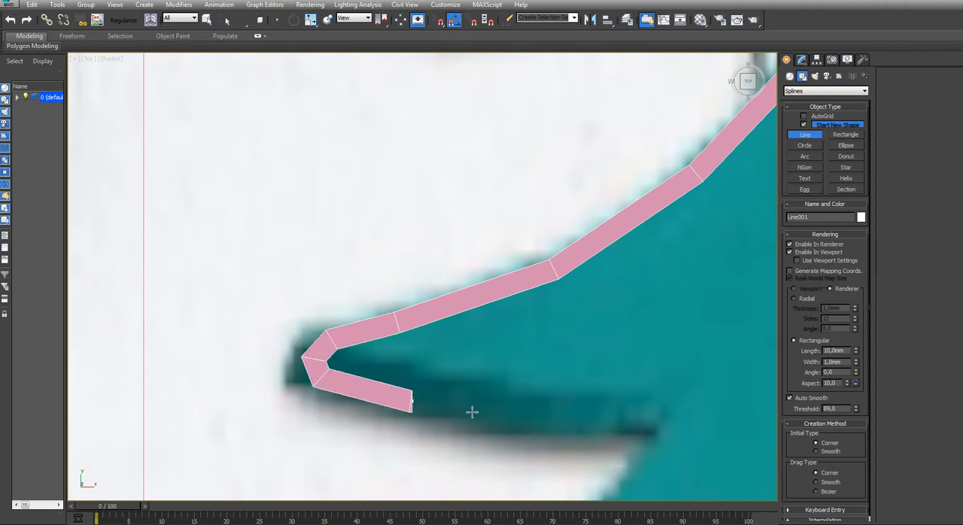
Trace the second right barb's underside and around the notch, replacing the overlong underside segment with a shorter one
left_click(612, 413)
scroll(629, 393, "down", 3)
key("BackSpace")
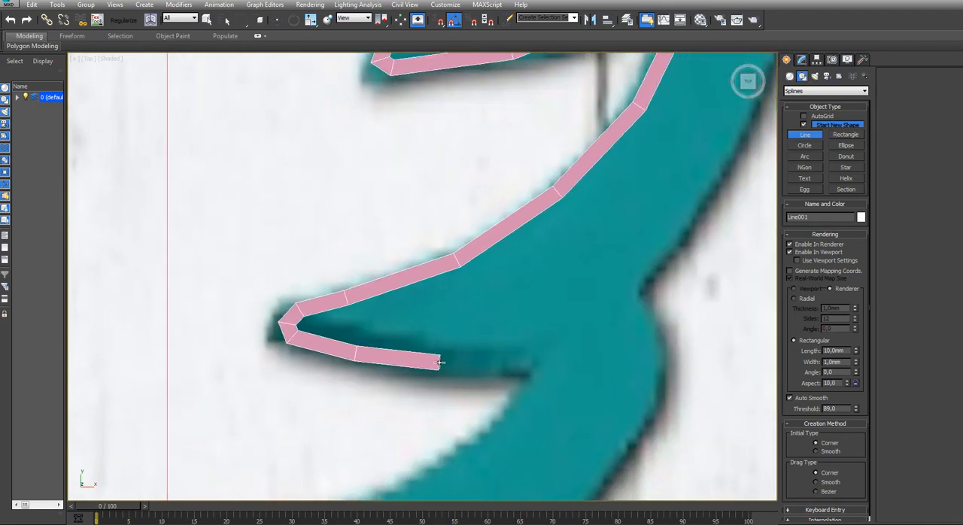
left_click(439, 362)
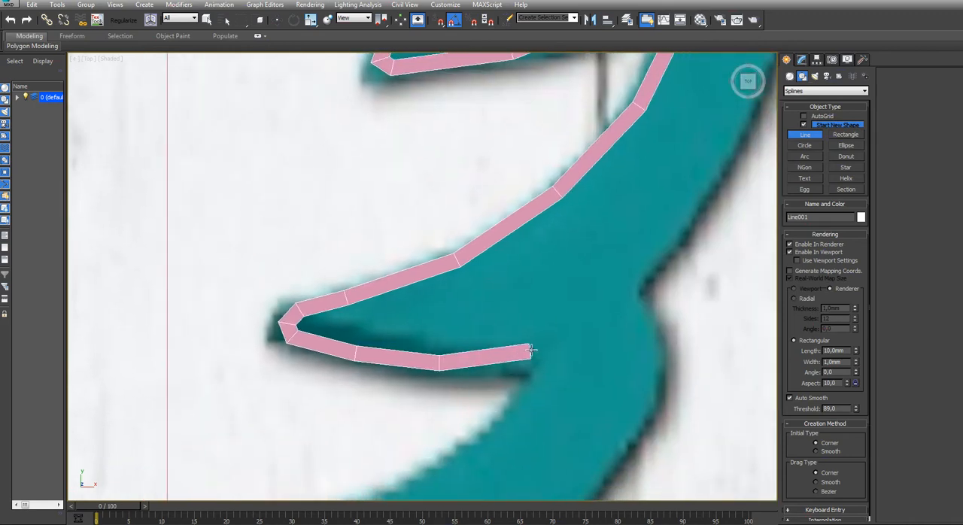
left_click(520, 412)
Extend the line from the notch under the second right barb along the inner edge to the third right barb's tip
scroll(494, 427, "down", 3)
middle_click_drag(489, 421, 475, 272)
scroll(457, 308, "up", 2)
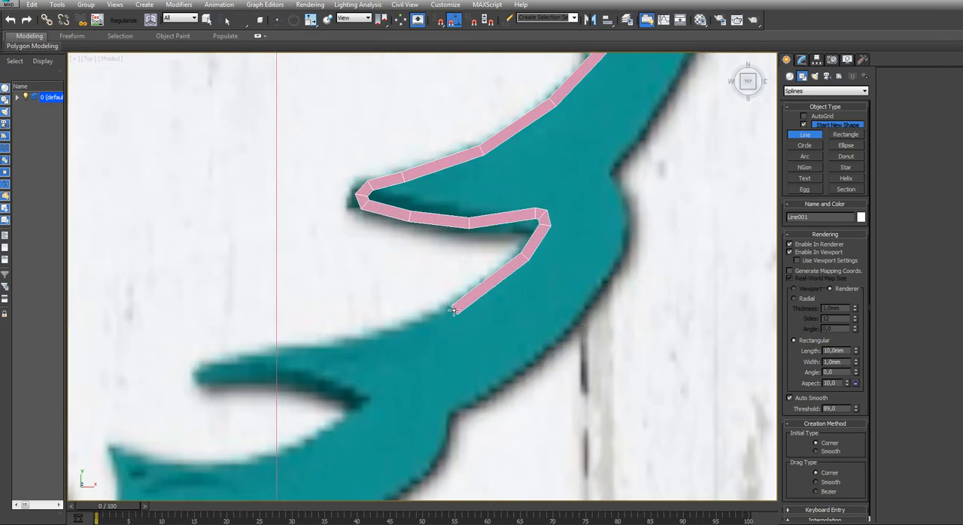
left_click(454, 310)
left_click(349, 346)
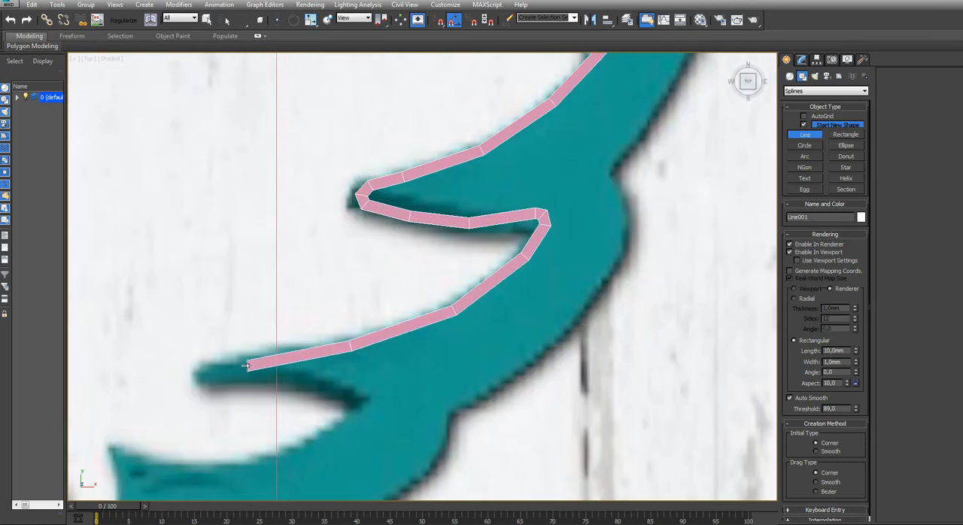
left_click(209, 362)
Round the third right barb's tip with closely spaced points and trace along its underside
scroll(209, 362, "up", 2)
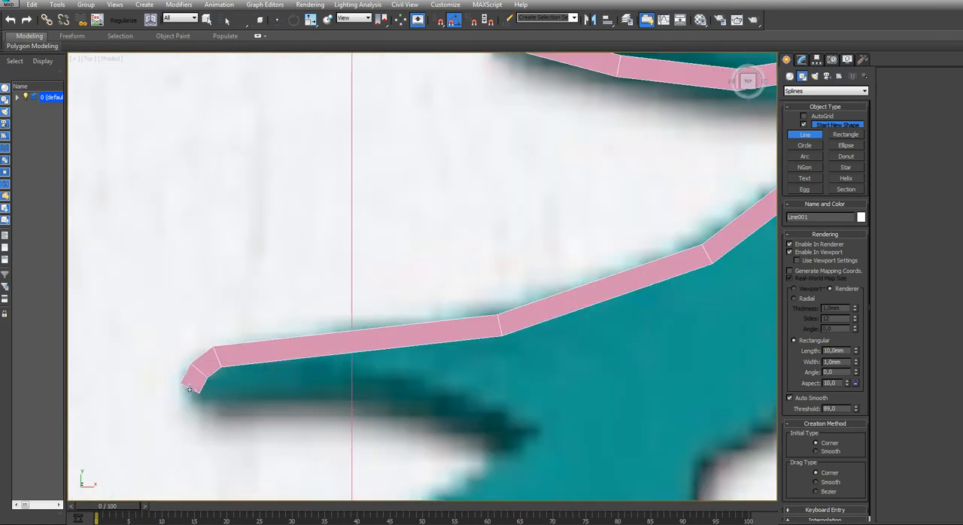
left_click(188, 382)
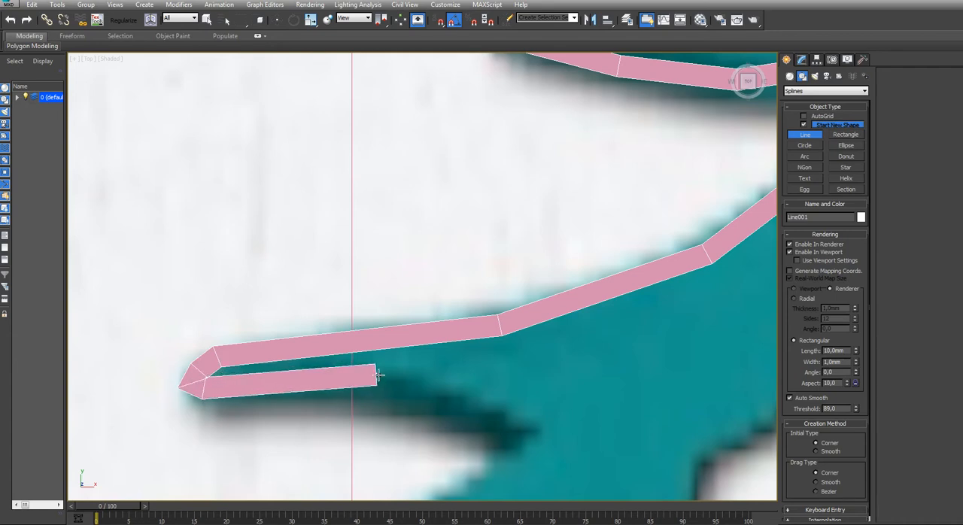
left_click(384, 380)
left_click(486, 403)
Round the notch beneath the third right barb and trace the concave edge toward the pointed corner near the feather's base
scroll(488, 403, "down", 4)
middle_click_drag(502, 423, 482, 373)
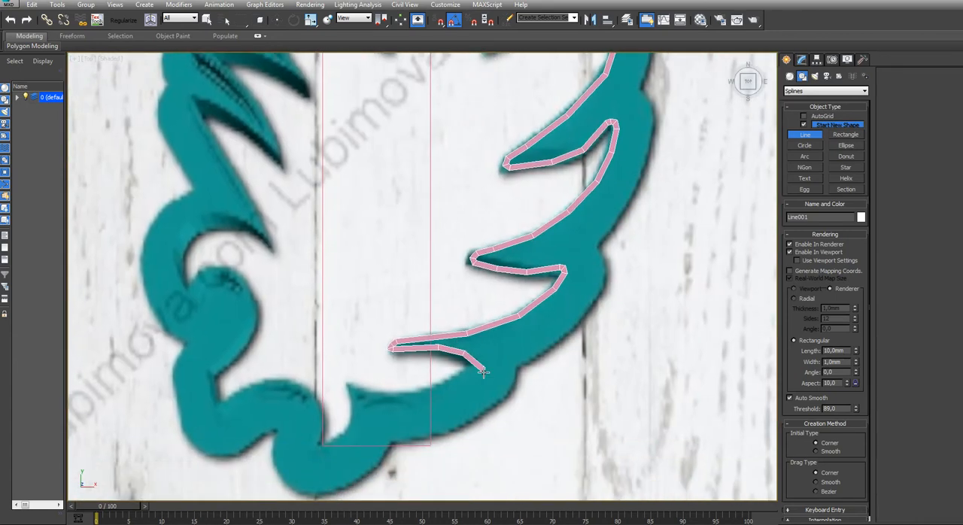
scroll(483, 372, "up", 2)
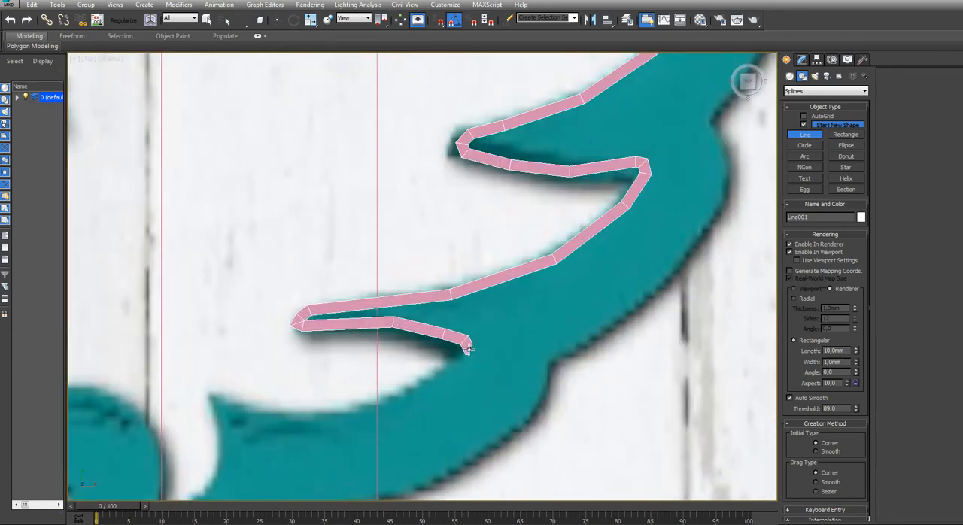
left_click(461, 366)
left_click(396, 406)
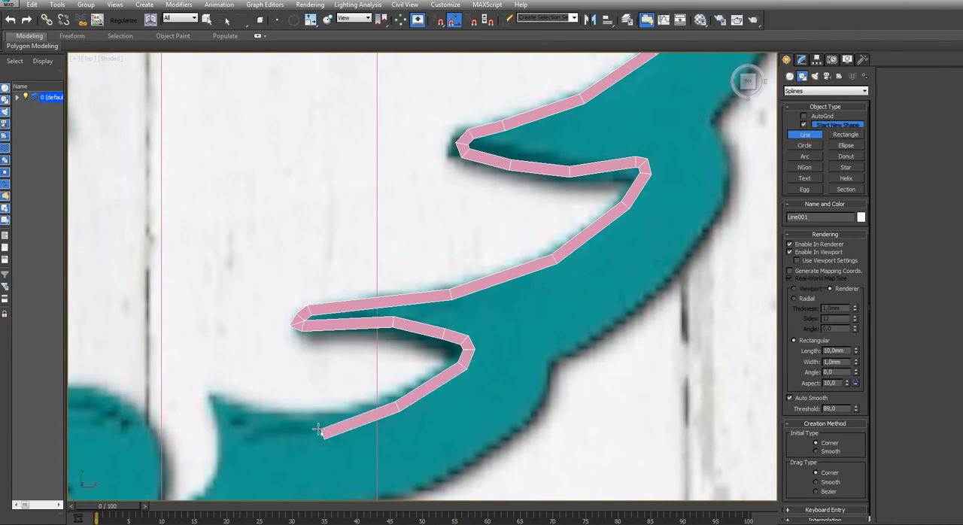
left_click(316, 425)
left_click(255, 412)
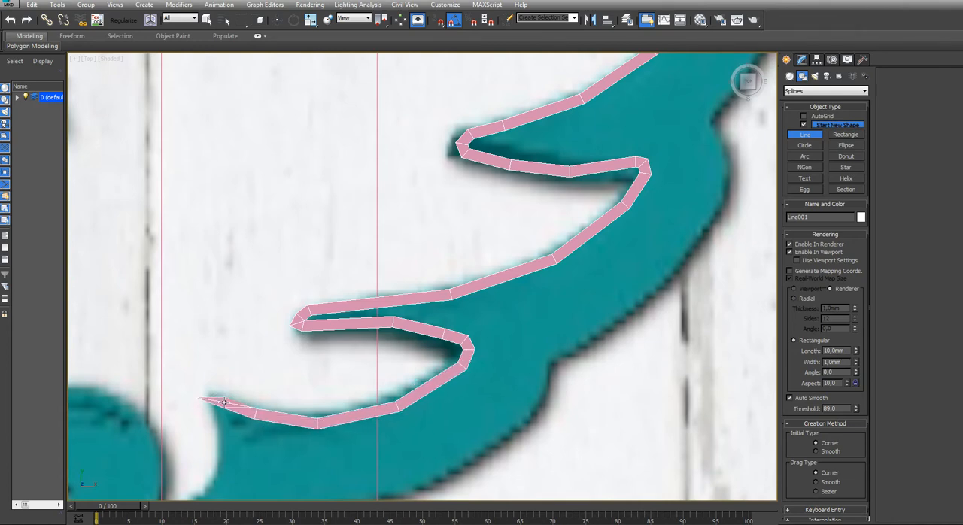
Round the pointed corner near the base and trace its inner edge down toward the bottom notch
middle_click_drag(223, 402, 208, 303)
scroll(211, 304, "up", 4)
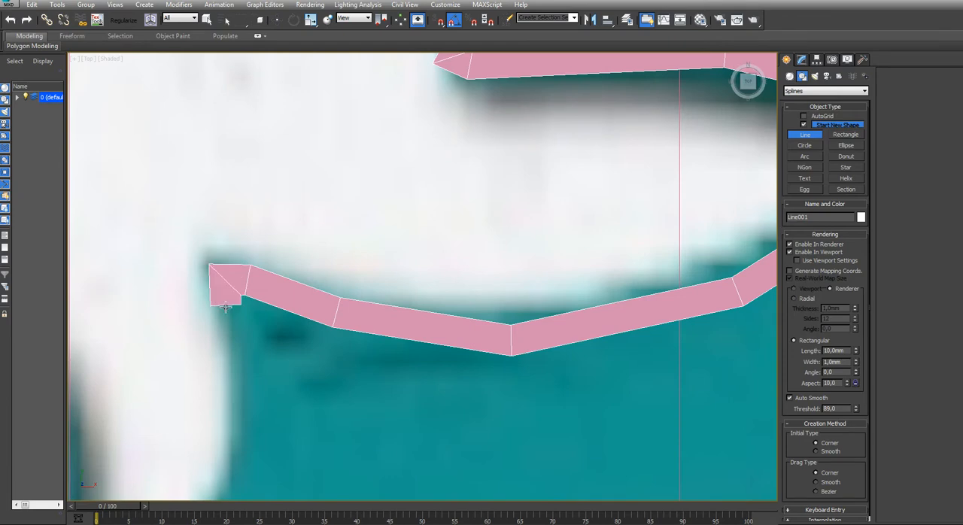
left_click(226, 355)
scroll(240, 442, "down", 2)
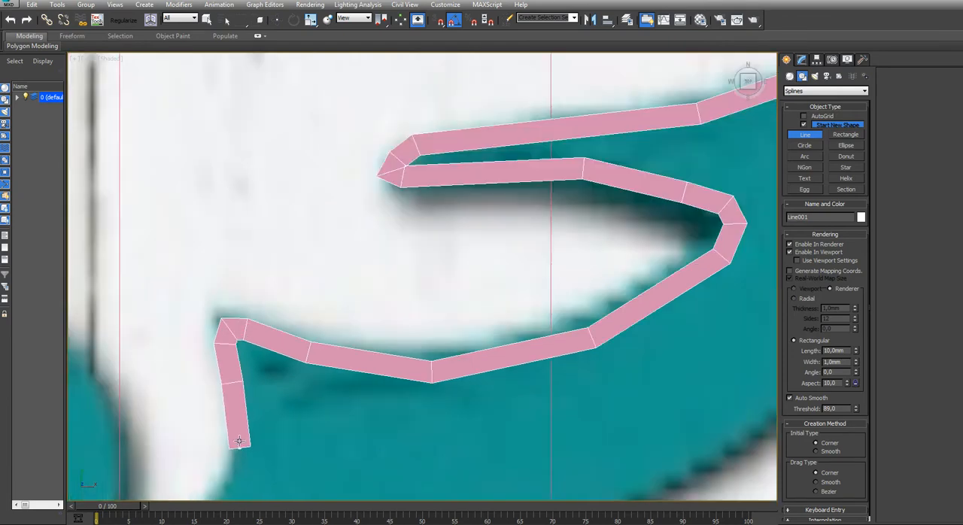
middle_click_drag(240, 441, 282, 282)
scroll(282, 253, "down", 2)
left_click(297, 282)
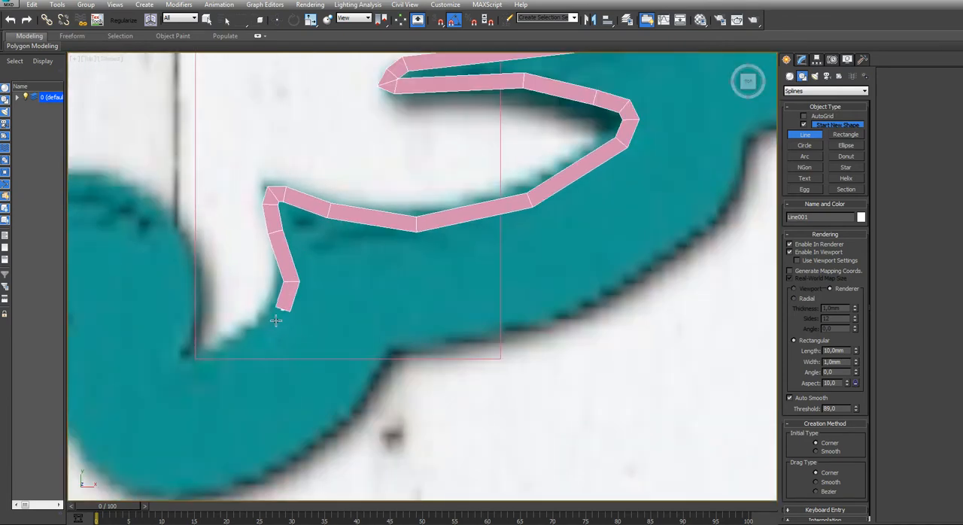
left_click(267, 323)
left_click(219, 351)
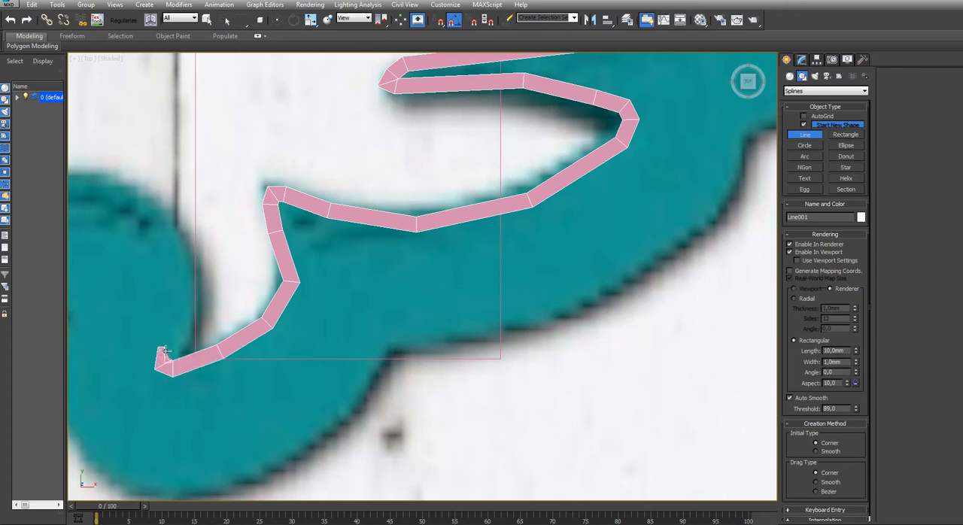
Trace from the bottom notch up and over the top of the adjoining rounded lobe
left_click(188, 280)
left_click(160, 210)
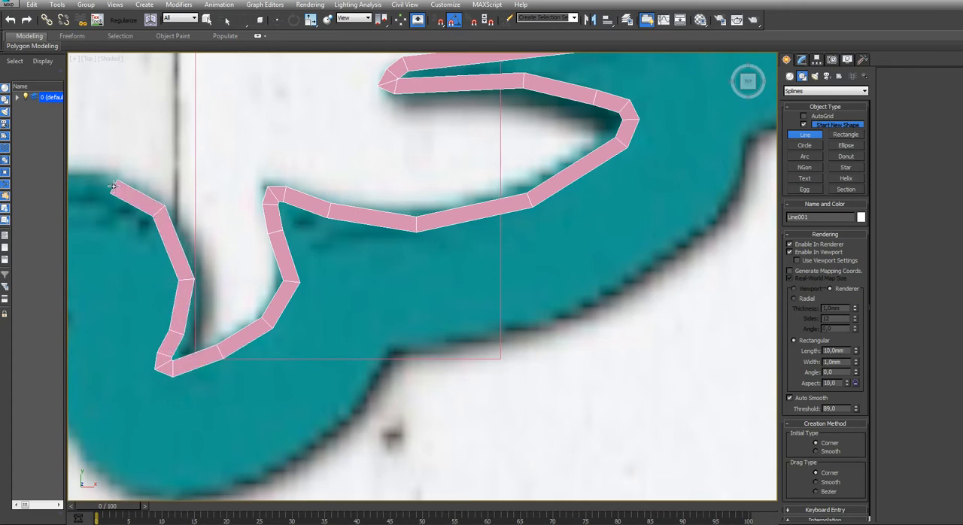
middle_click_drag(113, 186, 425, 284)
left_click(398, 272)
left_click(331, 282)
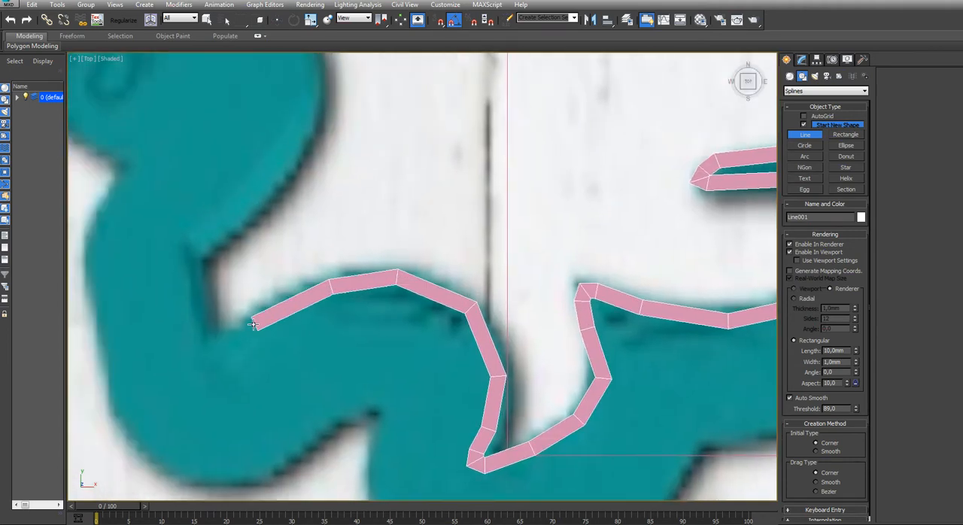
Trace down the far side of the lobe, round the left notch, and start up toward the curled lobe
left_click(253, 323)
left_click(199, 347)
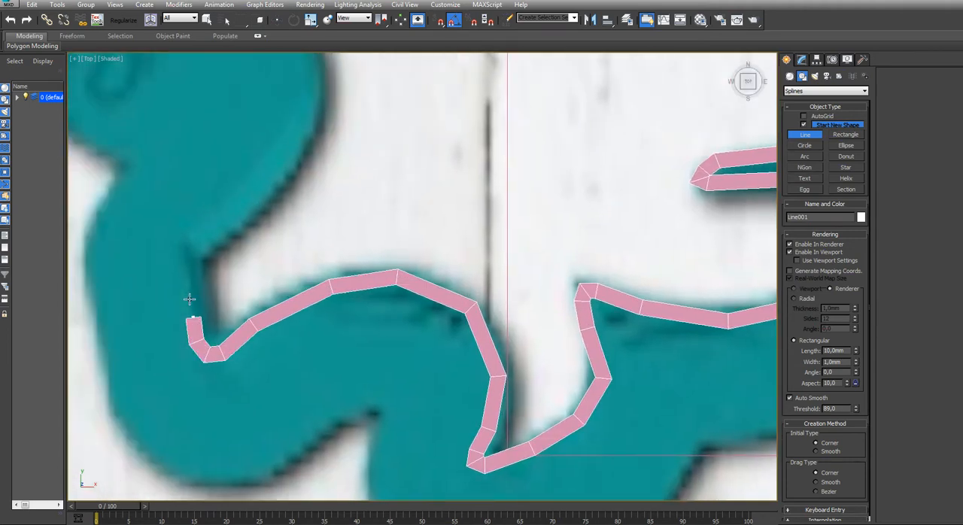
left_click(222, 218)
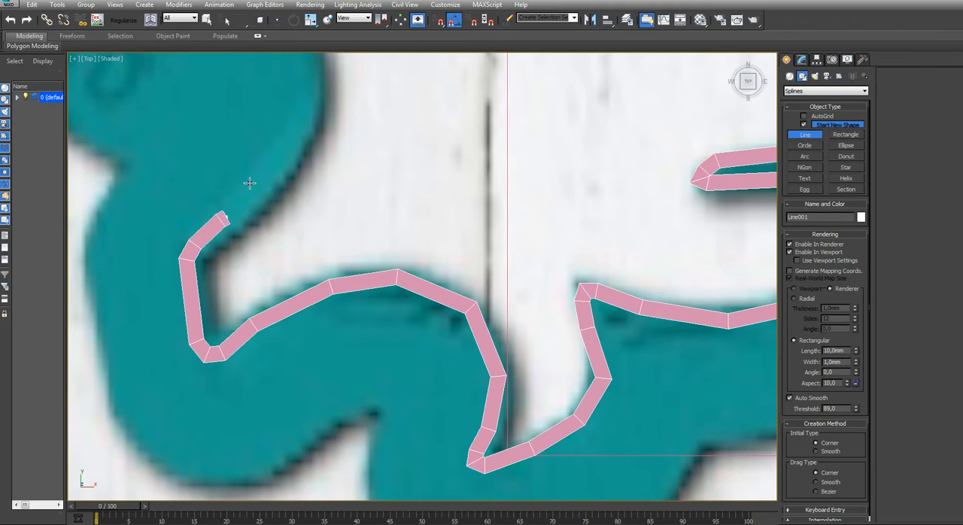
Trace the line up the outer right curve of the curled lobe
scroll(272, 161, "down", 2)
middle_click_drag(273, 165, 264, 225)
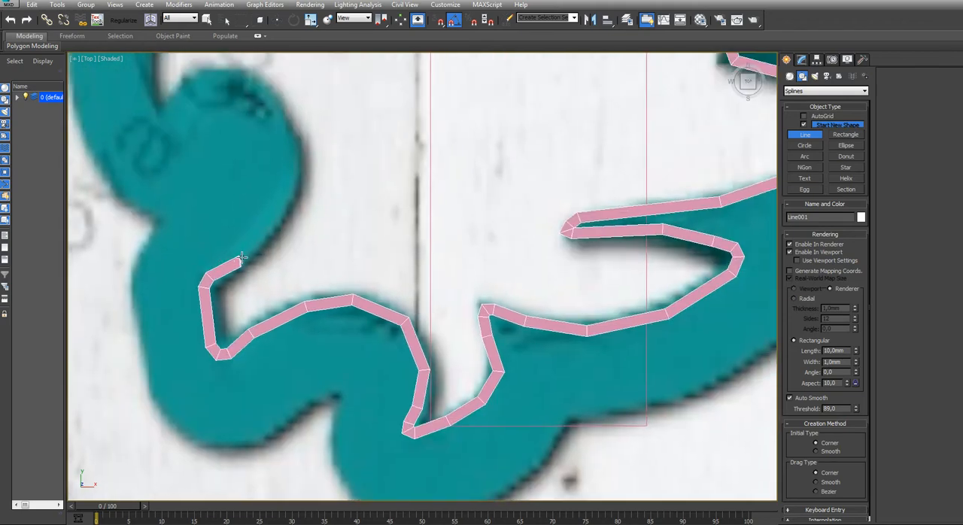
left_click(242, 258)
left_click(282, 212)
left_click(294, 162)
middle_click_drag(291, 112, 282, 140)
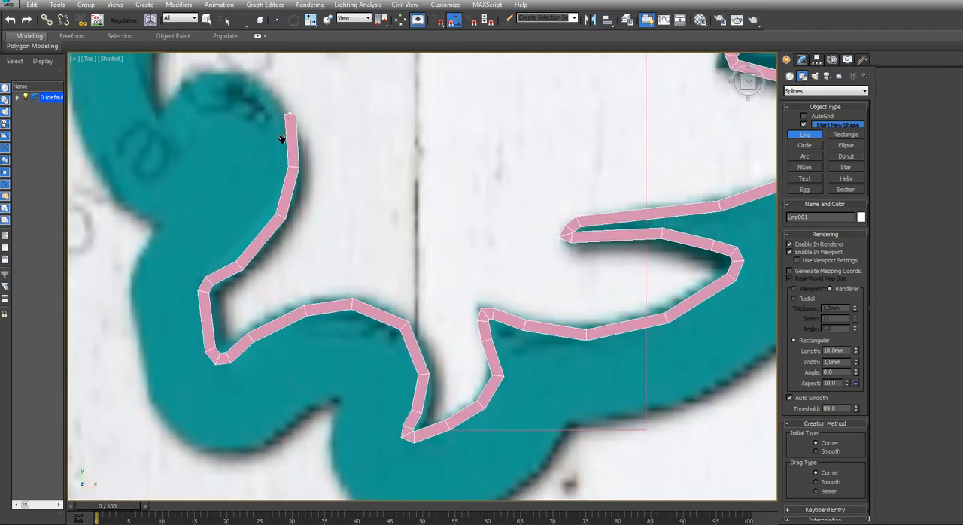
Continue the line over the curled lobe's top and down into the notch beside it
scroll(282, 139, "up", 3)
left_click(242, 257)
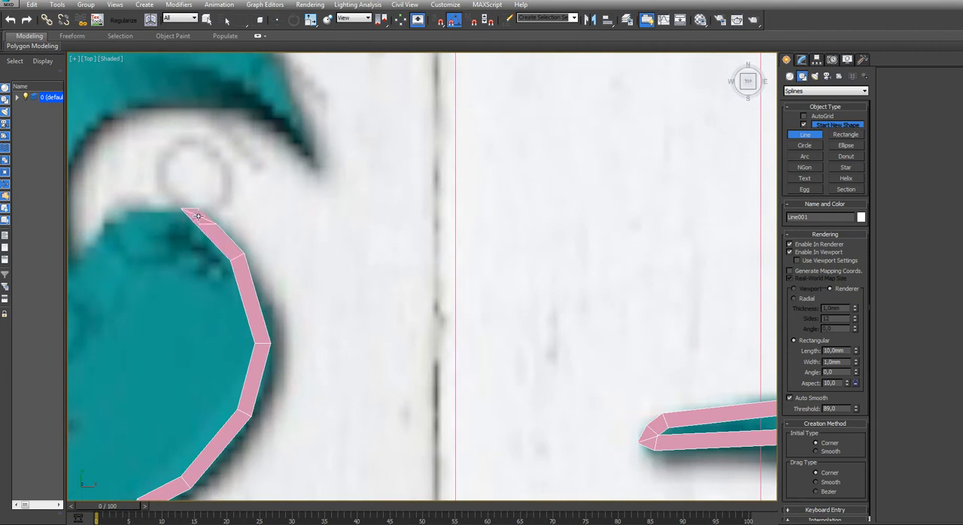
middle_click_drag(197, 216, 392, 223)
left_click(338, 219)
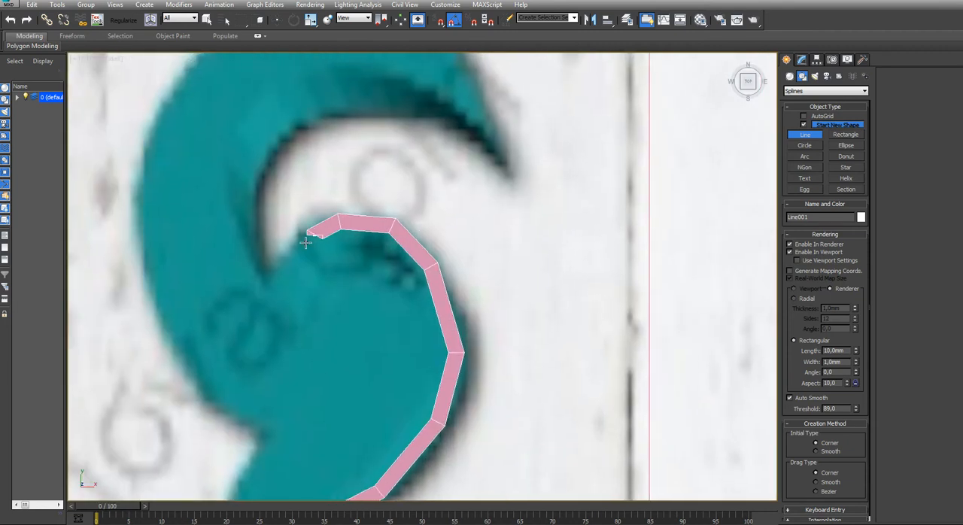
left_click(311, 234)
left_click(261, 292)
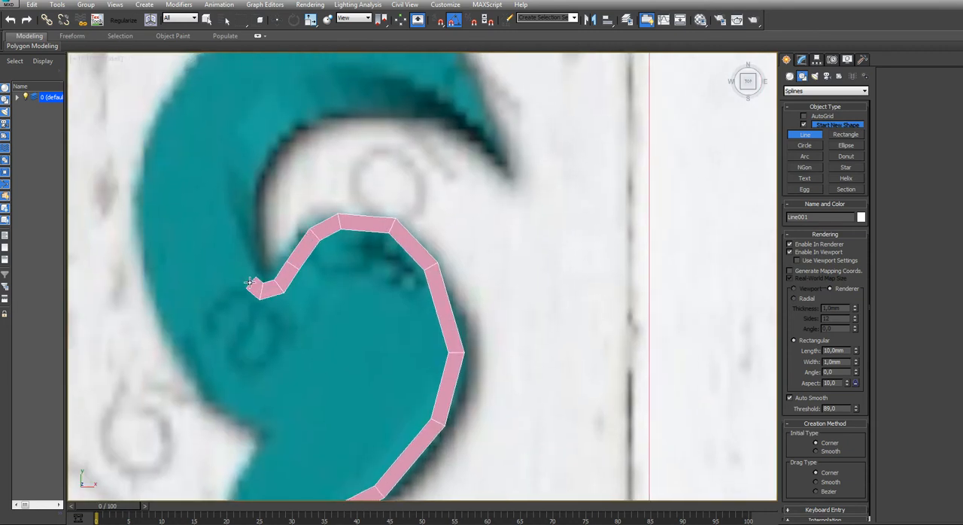
Trace from the curled lobe's notch along the hooked underside of the lowest left barb toward its tip
left_click(245, 284)
left_click(239, 193)
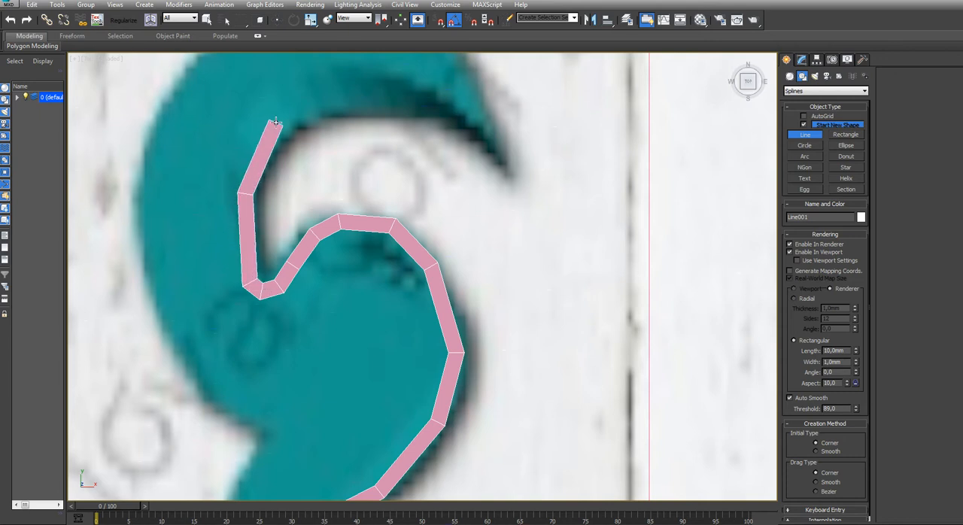
left_click(273, 118)
left_click(343, 100)
left_click(428, 105)
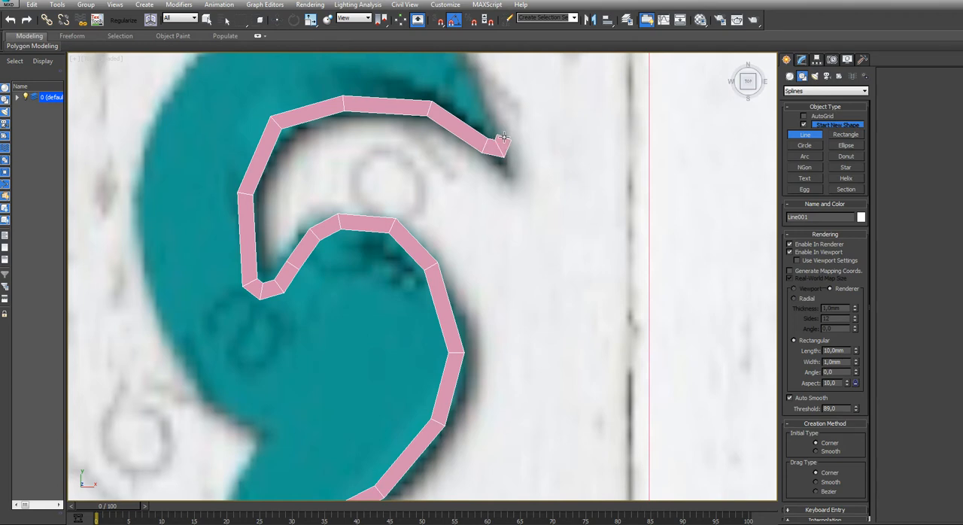
Trace the lowest left barb's upper edge from its tip up to the next notch
middle_click_drag(503, 137, 393, 344)
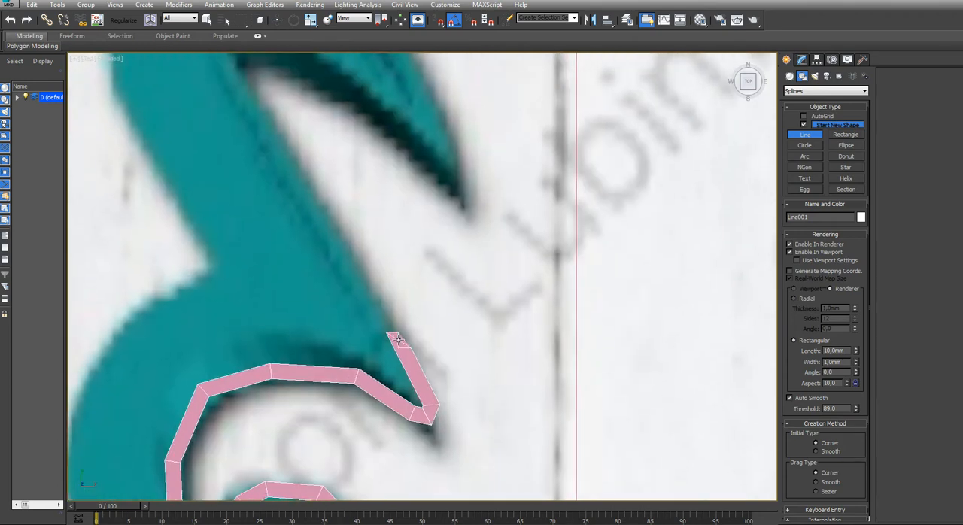
left_click(314, 204)
middle_click_drag(290, 188, 305, 396)
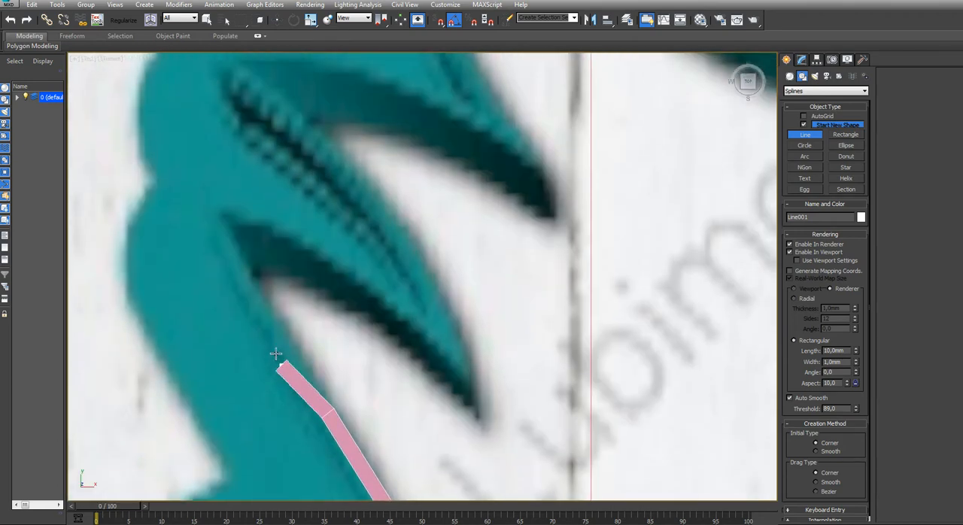
left_click(266, 317)
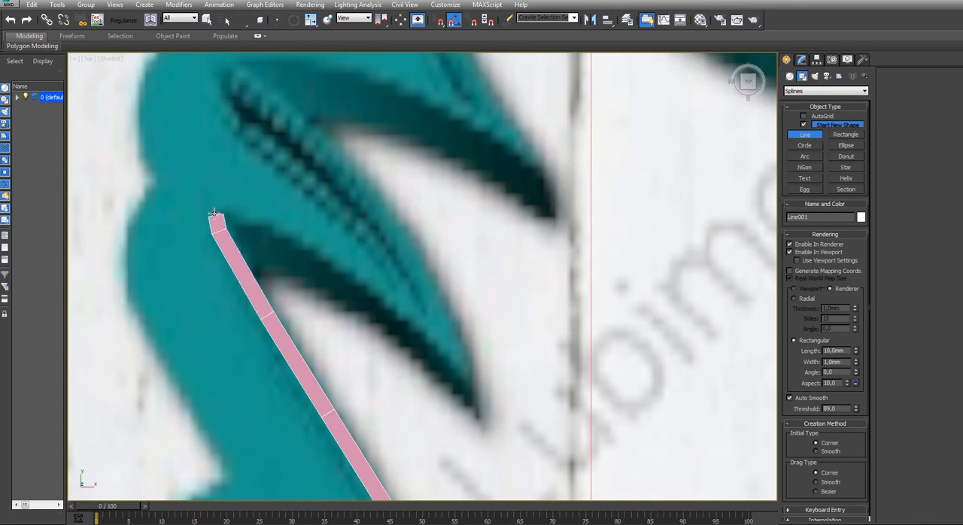
Round the notch above the lowest left barb and trace the second left barb's underside toward its tip
left_click(223, 203)
left_click(265, 220)
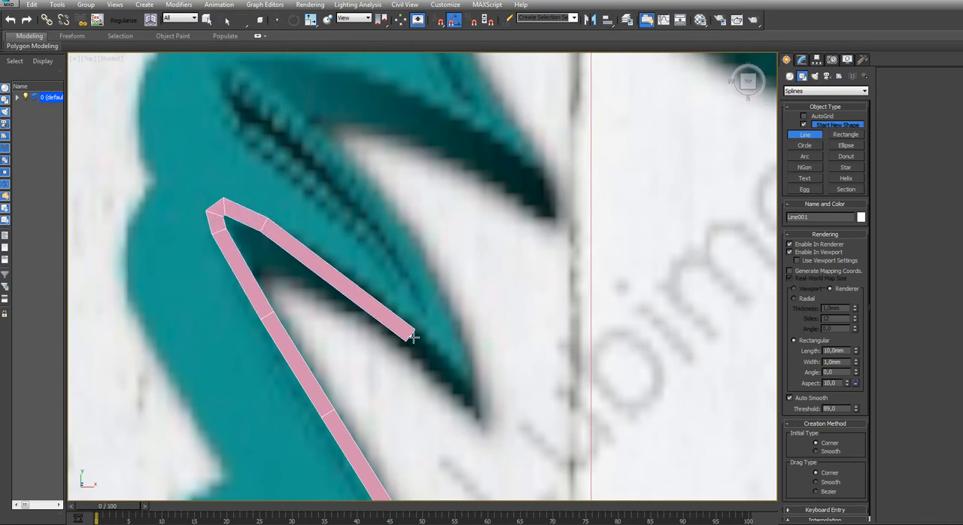
left_click(360, 280)
left_click(420, 330)
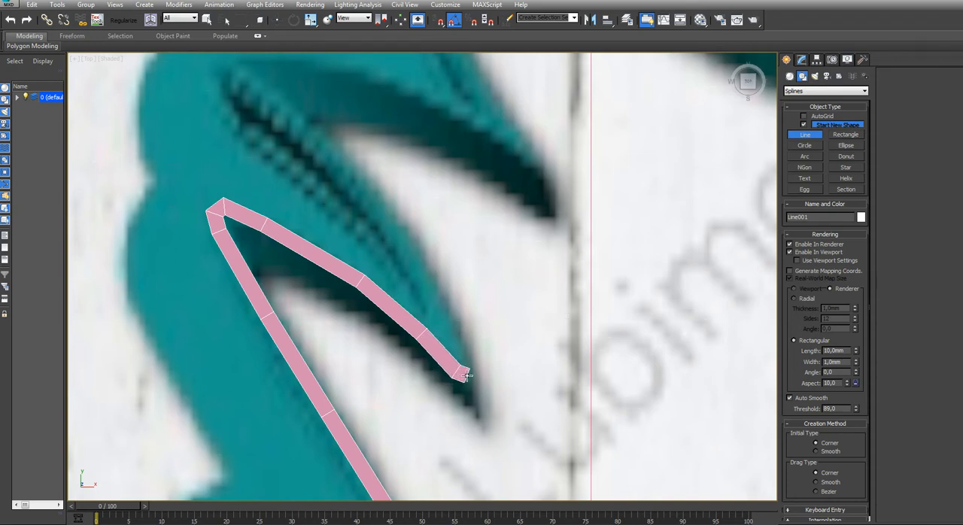
Round the second left barb's tip with closely spaced points and trace its upper edge to the next notch
scroll(468, 346, "up", 3)
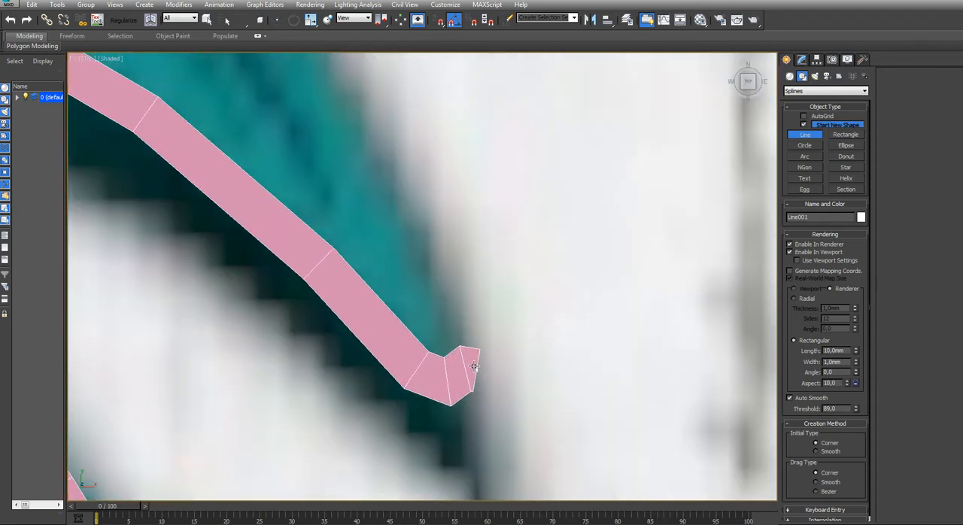
left_click(472, 346)
scroll(462, 267, "down", 4)
middle_click_drag(462, 267, 447, 347)
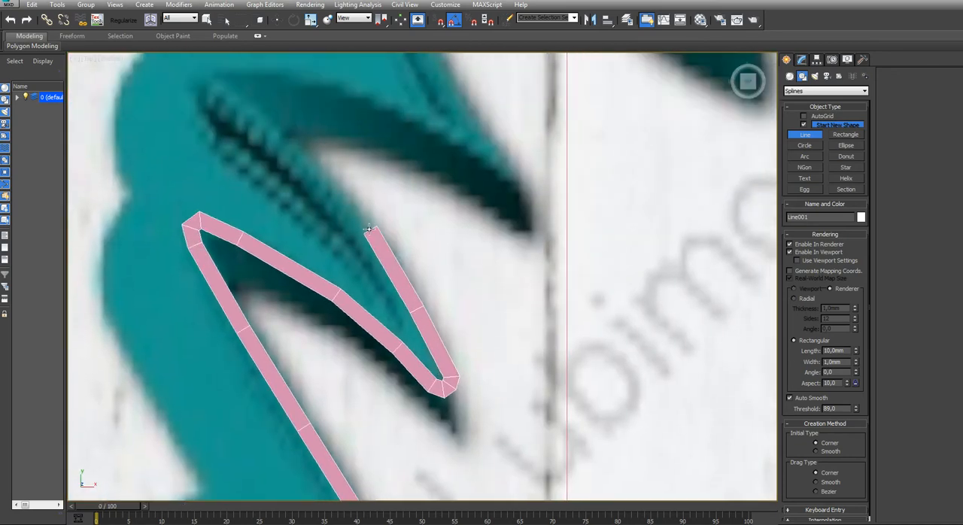
middle_click_drag(332, 250, 366, 421)
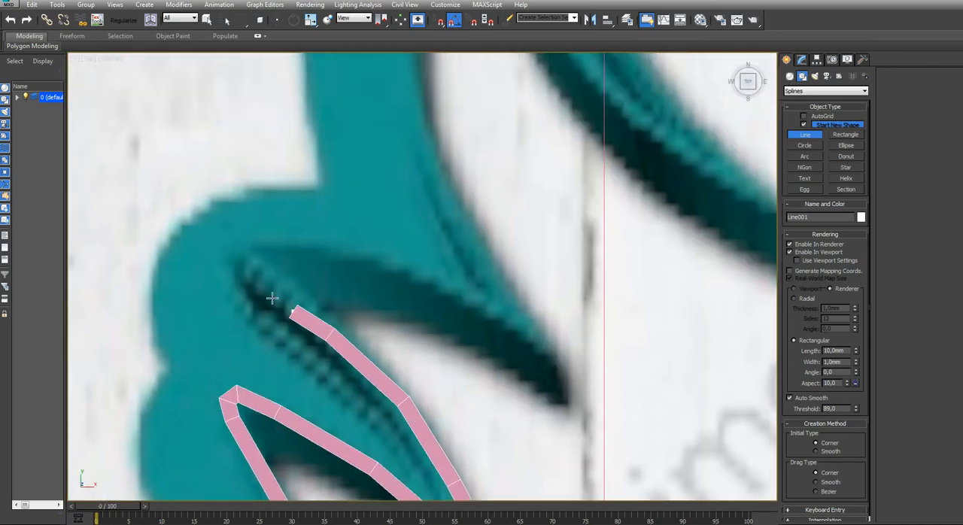
Round the notch above the second left barb, trace the third left barb's underside, and round its tip with closely spaced points
left_click(250, 246)
left_click(420, 276)
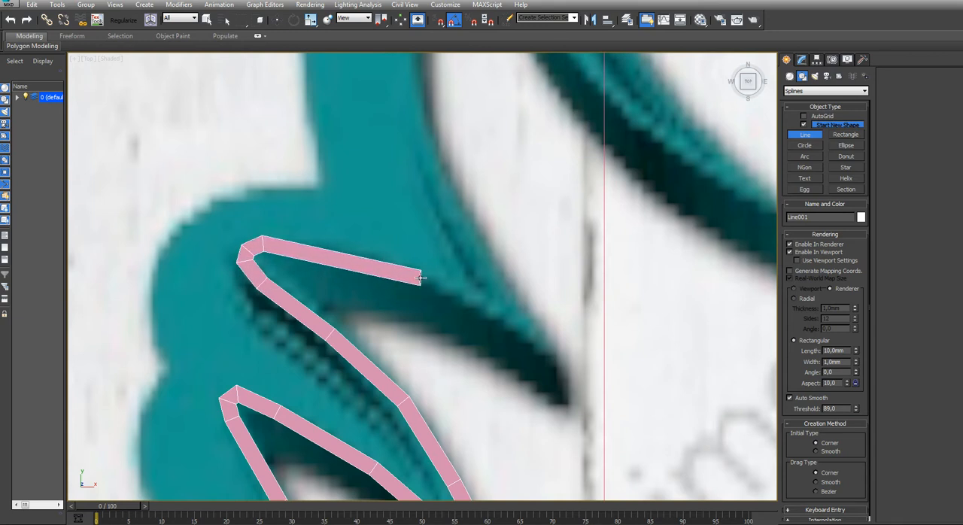
left_click(509, 319)
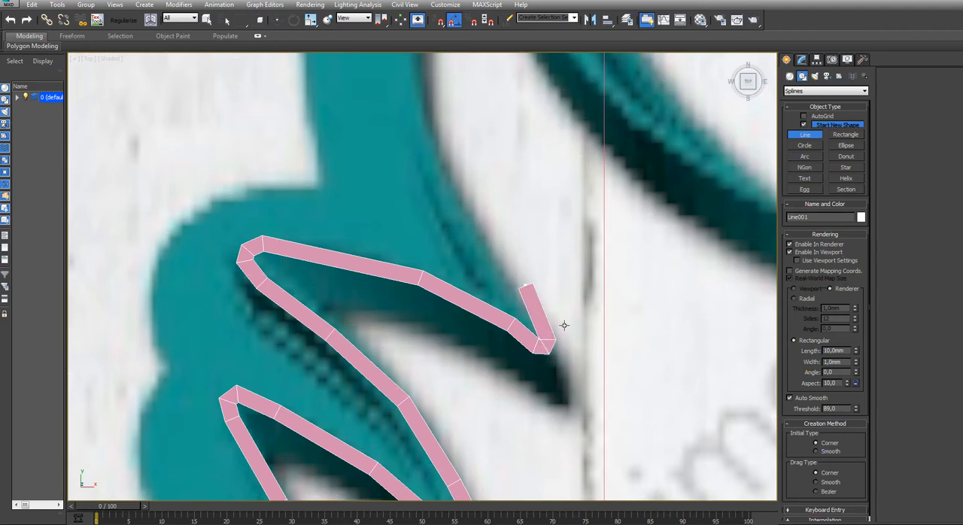
scroll(553, 334, "up", 5)
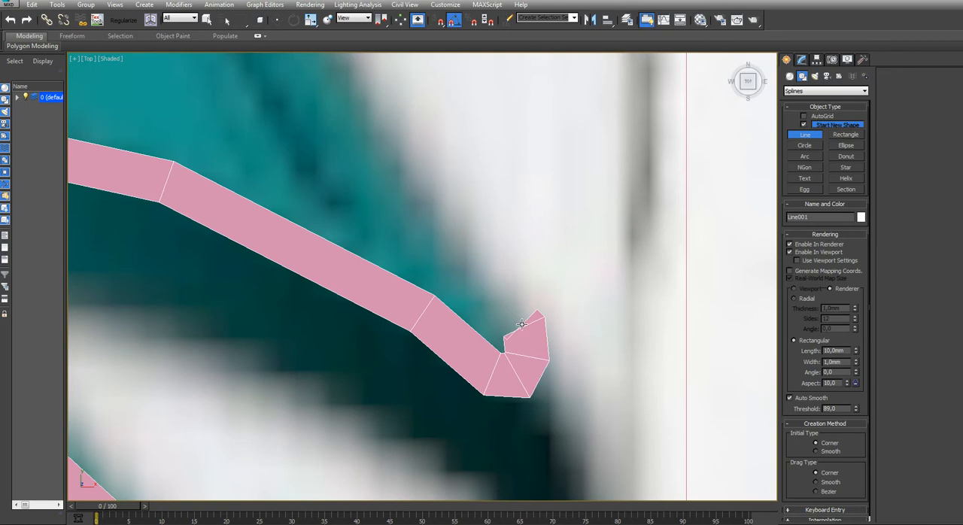
middle_click_drag(512, 318, 502, 367)
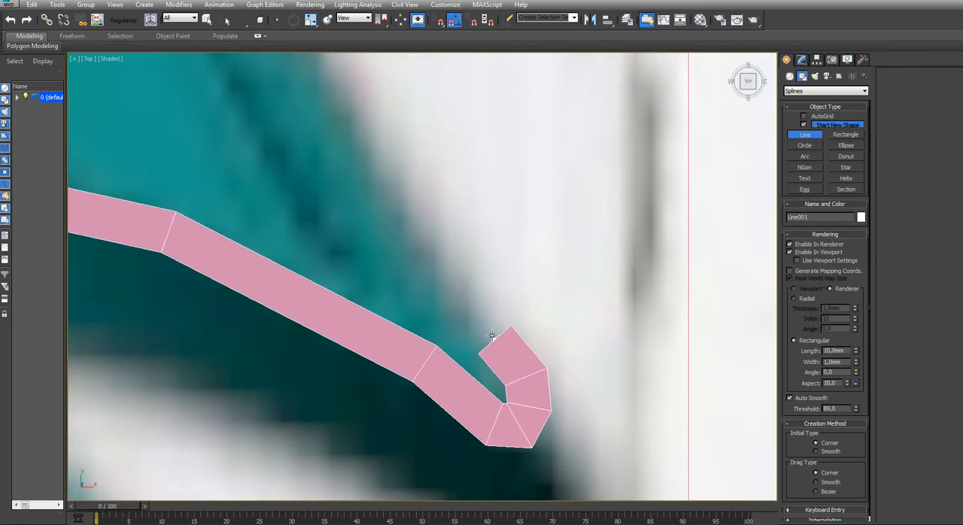
Trace the third left barb's upper edge from its tip and round the notch below the topmost left barb
scroll(440, 316, "down", 3)
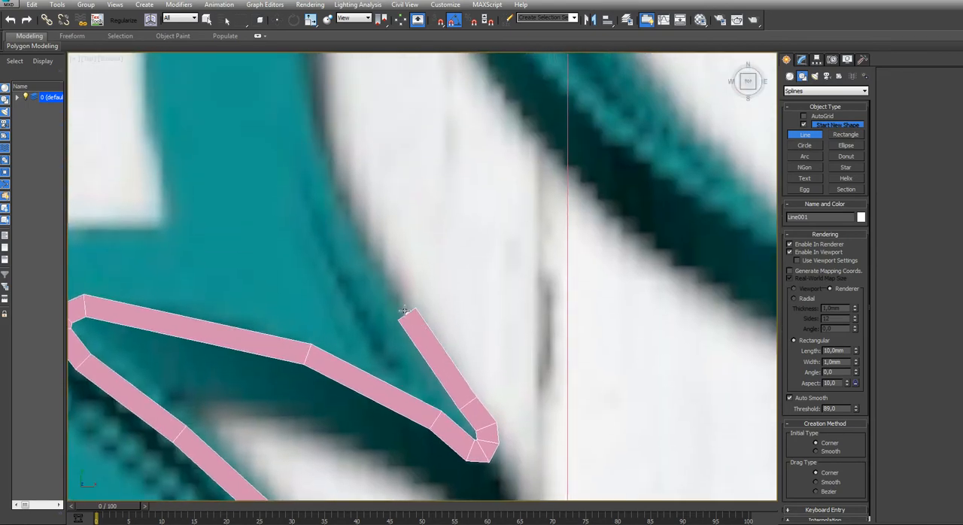
scroll(316, 203, "down", 4)
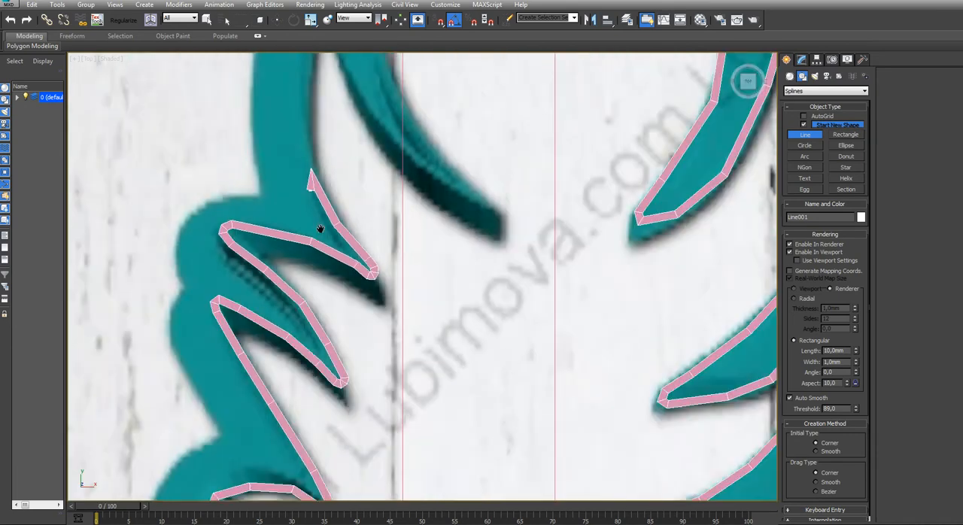
scroll(299, 305, "up", 3)
left_click(340, 259)
scroll(335, 357, "down", 2)
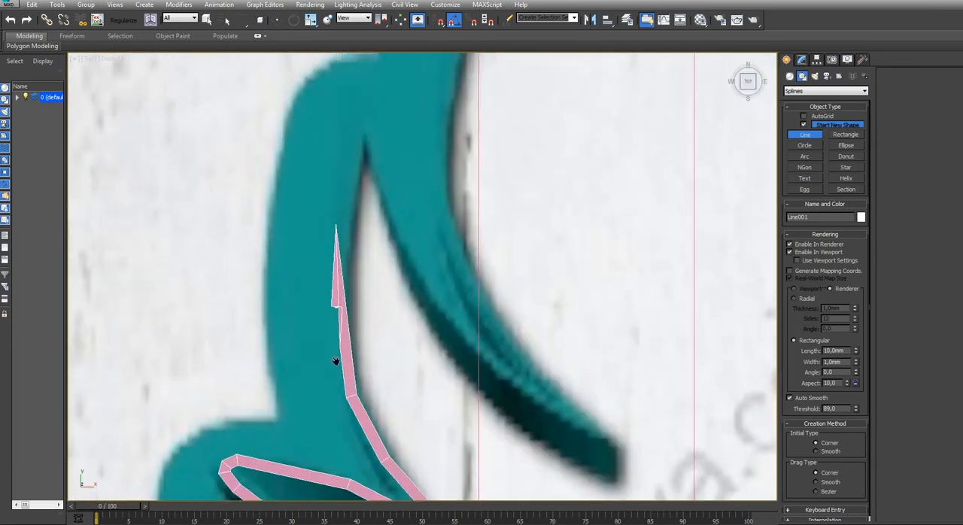
middle_click_drag(335, 359, 336, 422)
left_click(337, 285)
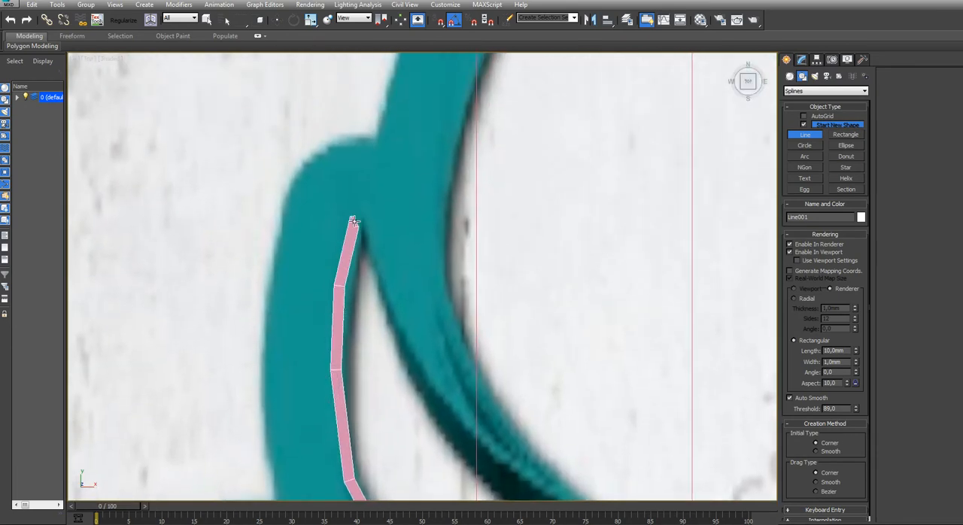
Trace the topmost left barb's underside and round its tip with closely spaced points
left_click(398, 351)
middle_click_drag(440, 410, 353, 285)
left_click(370, 295)
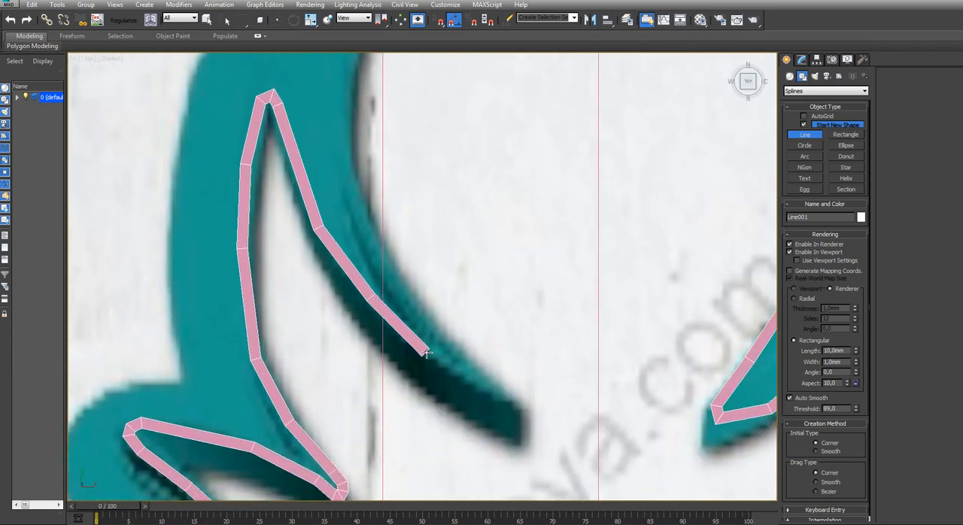
left_click(426, 352)
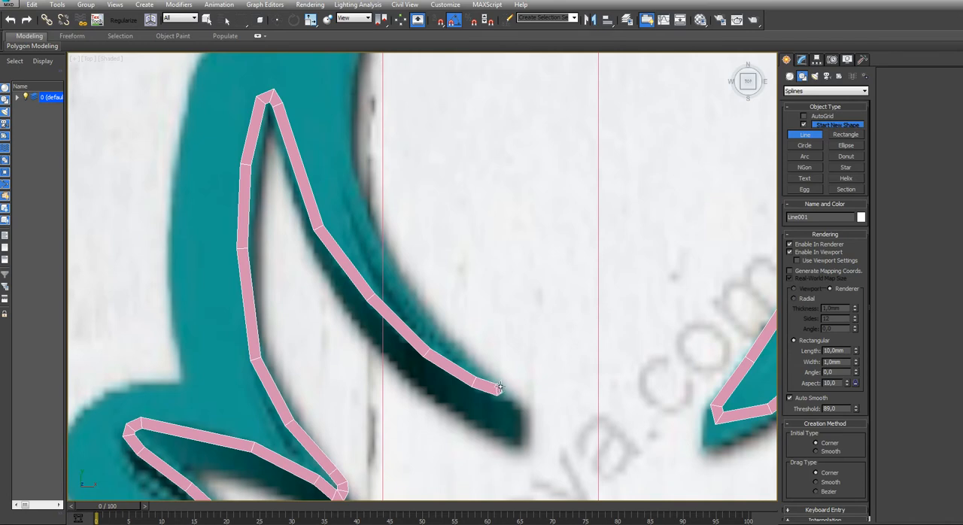
scroll(501, 378, "up", 5)
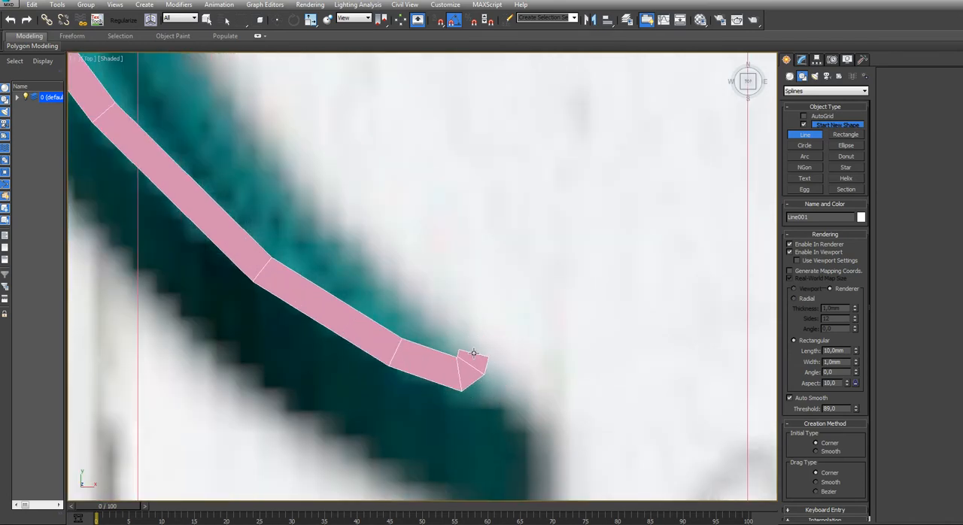
left_click(462, 337)
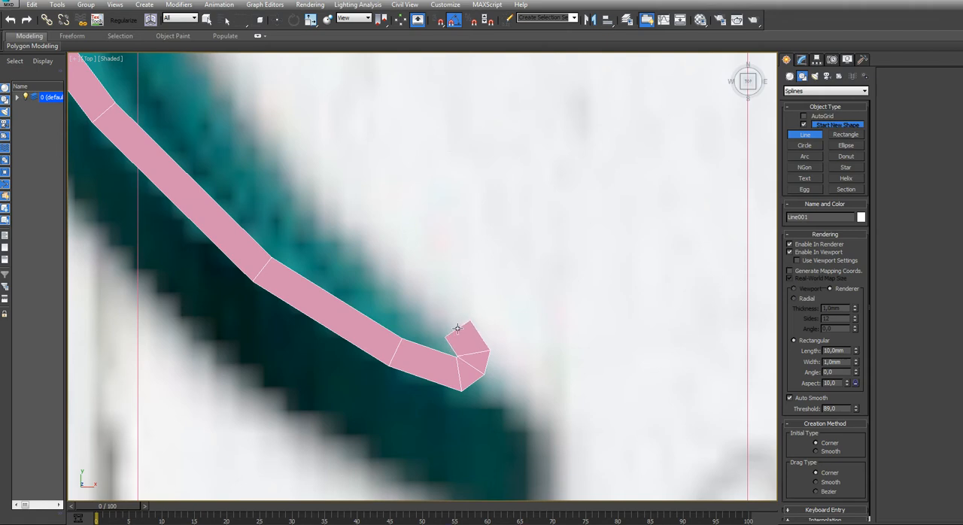
Trace the topmost left barb's upper edge and continue along the feather's left edge toward the apex
scroll(358, 233, "down", 5)
middle_click_drag(358, 234, 388, 347)
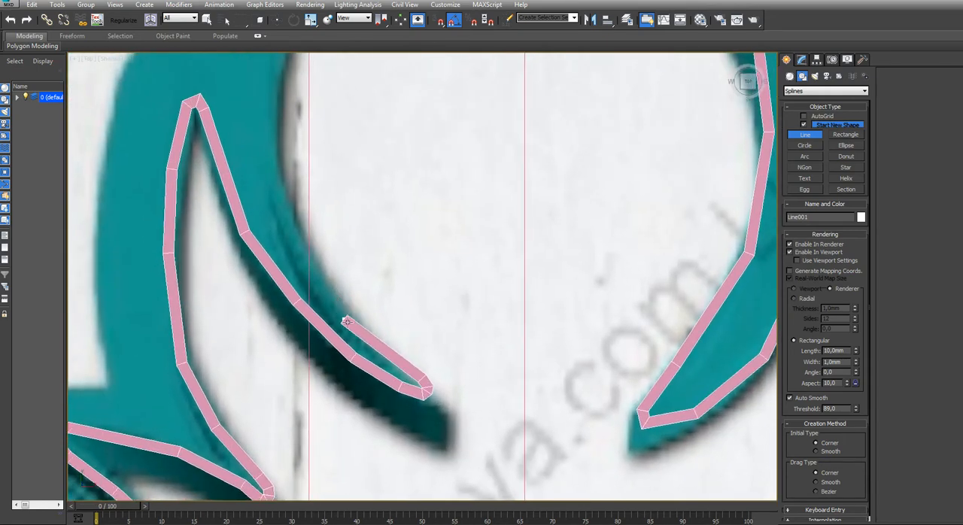
left_click(355, 327)
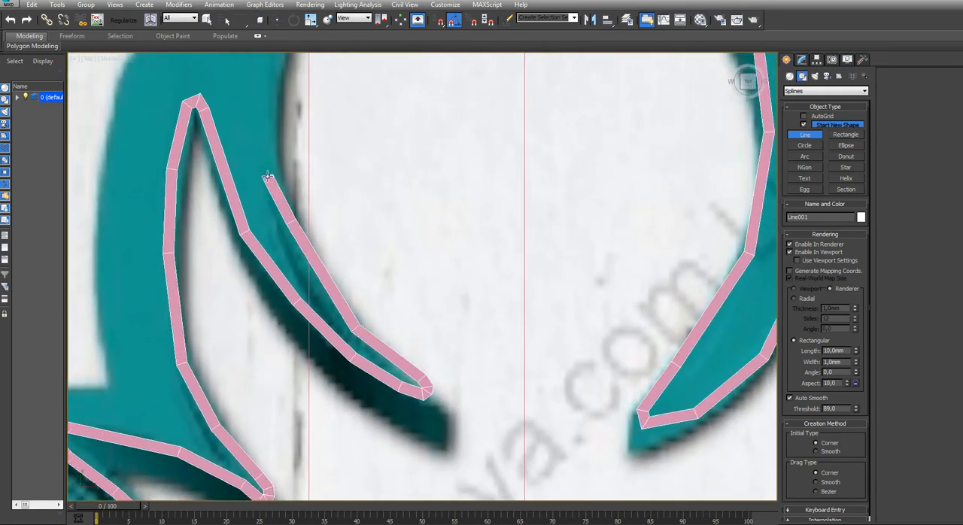
middle_click_drag(265, 178, 272, 445)
left_click(276, 379)
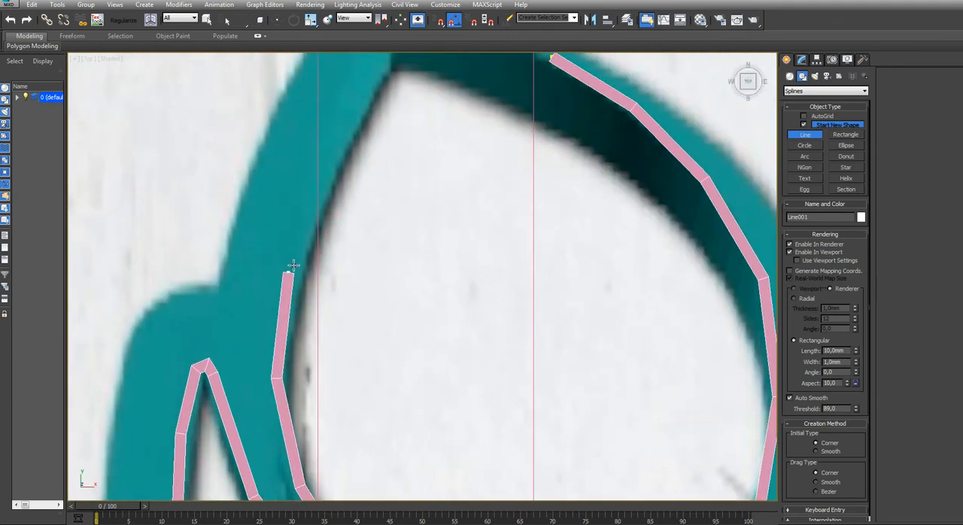
left_click(299, 260)
scroll(324, 198, "down", 2)
middle_click_drag(324, 198, 317, 500)
left_click(332, 449)
middle_click_drag(332, 449, 321, 346)
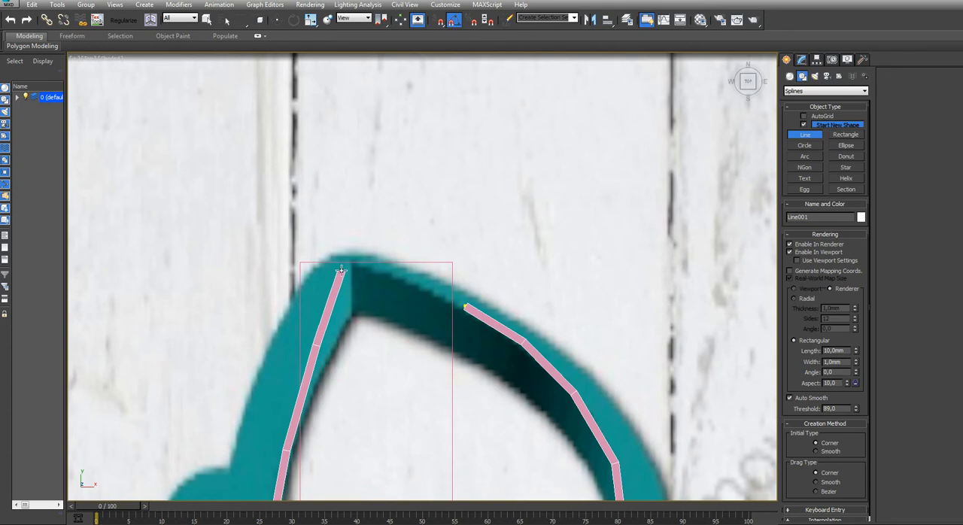
Round the feather's apex, join the line to its starting point, and close the spline
left_click(341, 270)
scroll(342, 263, "up", 3)
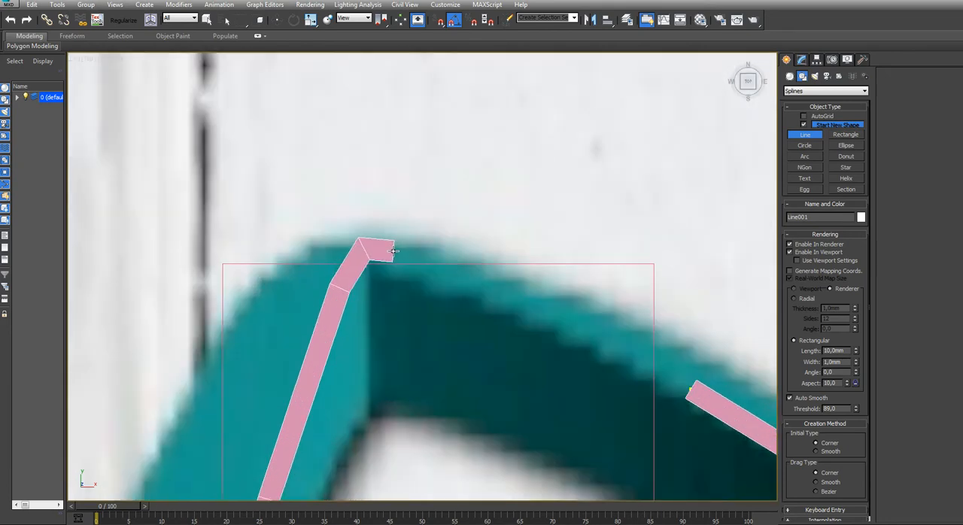
left_click(393, 253)
left_click(416, 267)
left_click(689, 391)
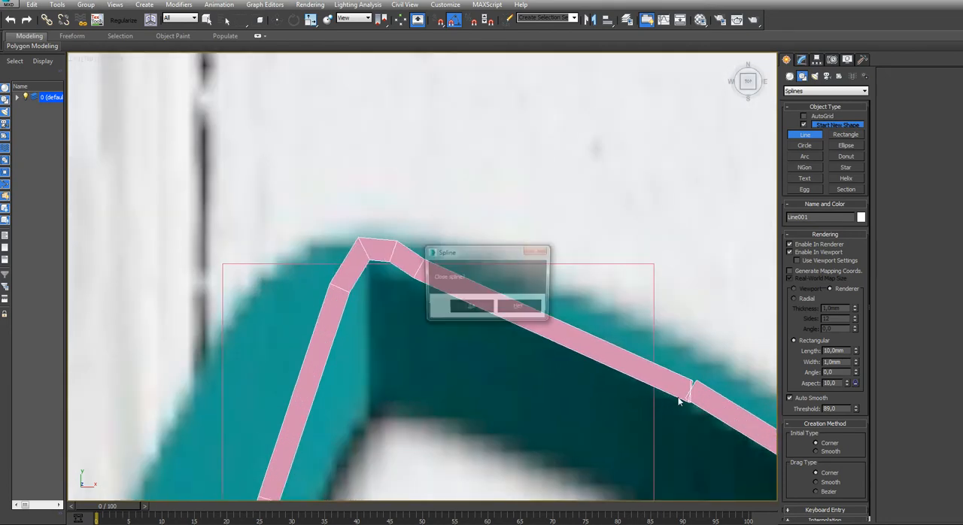
left_click(473, 314)
Adjust the vertices at the feather's apex to smooth the outline's top corner along the reference edge
middle_click_drag(376, 354, 327, 428)
key("1")
left_click(370, 344)
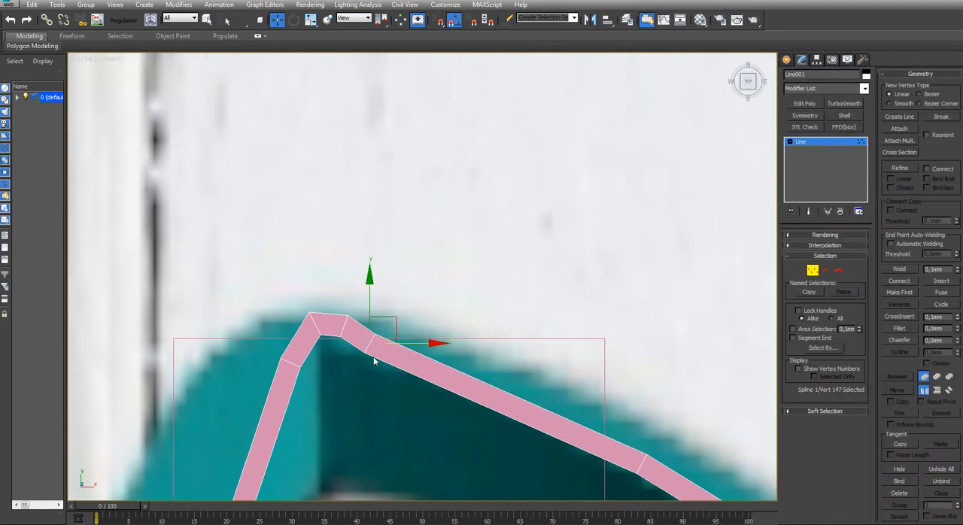
left_click_drag(398, 317, 402, 307)
left_click(335, 324)
left_click_drag(333, 349, 333, 351)
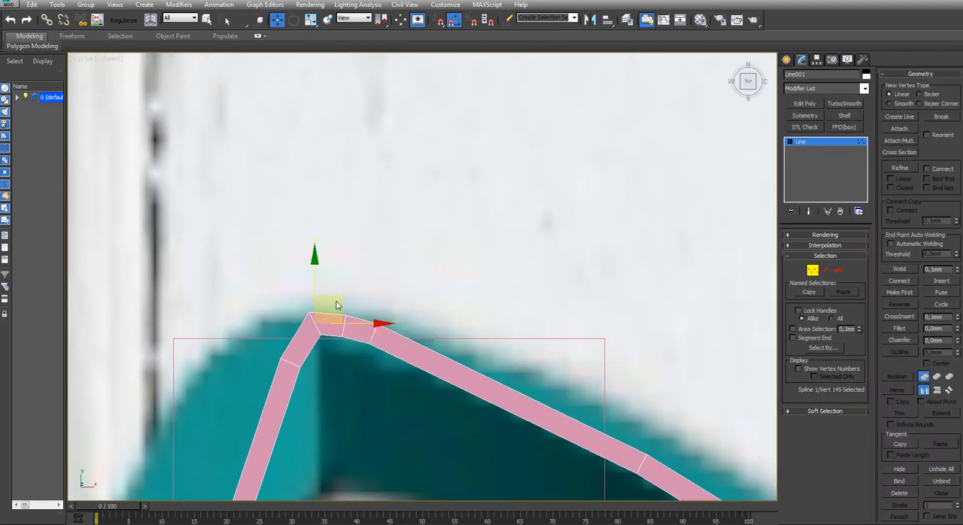
left_click_drag(337, 303, 339, 312)
left_click(446, 310)
Examine the closed outline against the reference image from the apex down to the base and at an angle
scroll(453, 351, "down", 5)
scroll(463, 402, "down", 3)
middle_click_drag(460, 399, 359, 161)
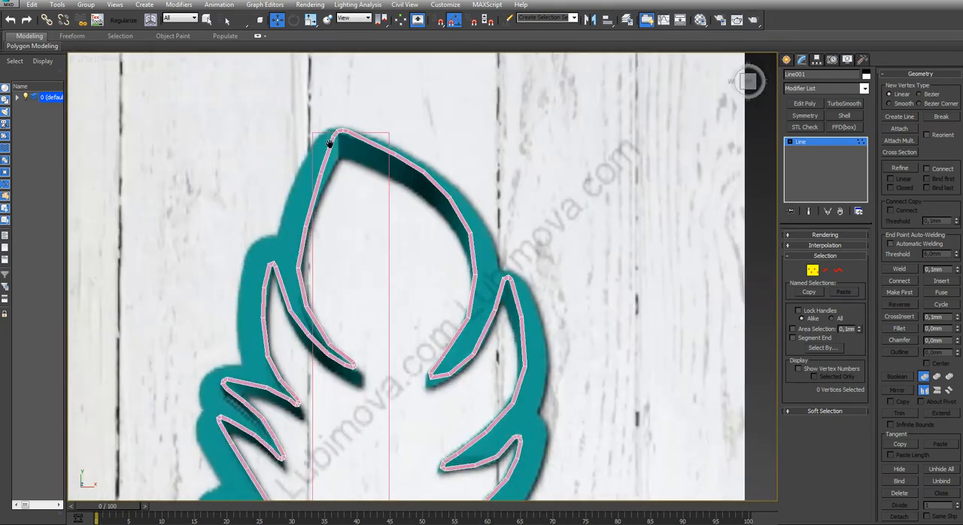
middle_click_drag(376, 326, 386, 151)
scroll(380, 175, "up", 6)
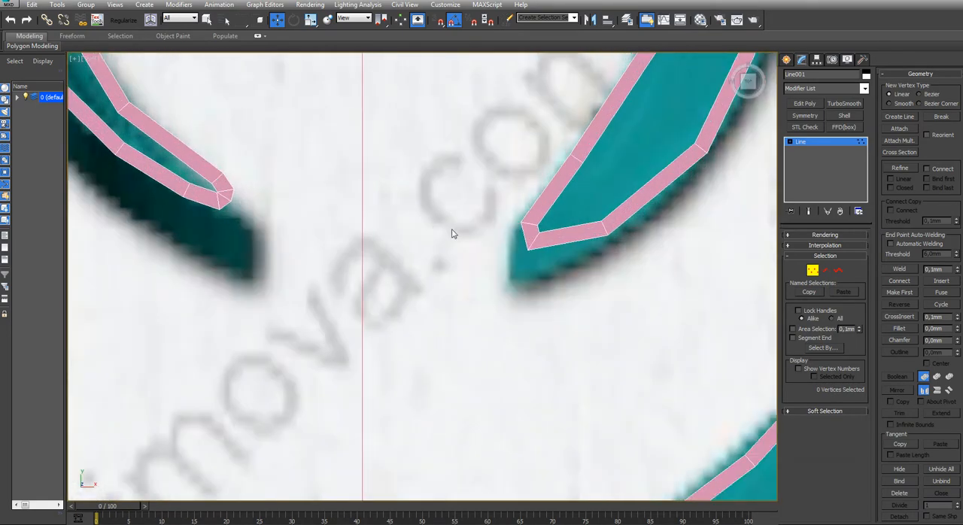
scroll(427, 228, "down", 4)
scroll(429, 350, "down", 2)
middle_click_drag(421, 354, 445, 170)
scroll(440, 226, "down", 2)
middle_click_drag(437, 263, 501, 424, "alt")
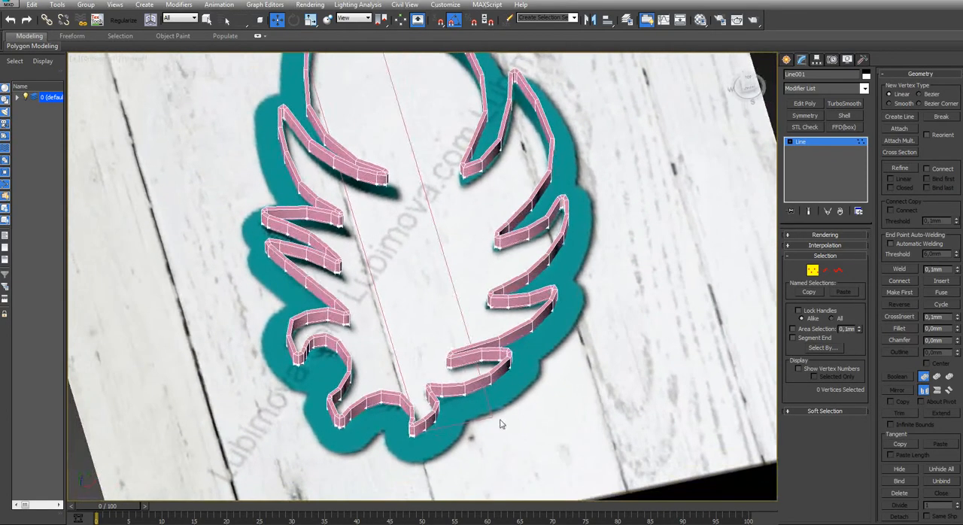
Isolate the feather outline and return to the Top view
key("alt+q")
middle_click_drag(486, 385, 456, 305, "alt")
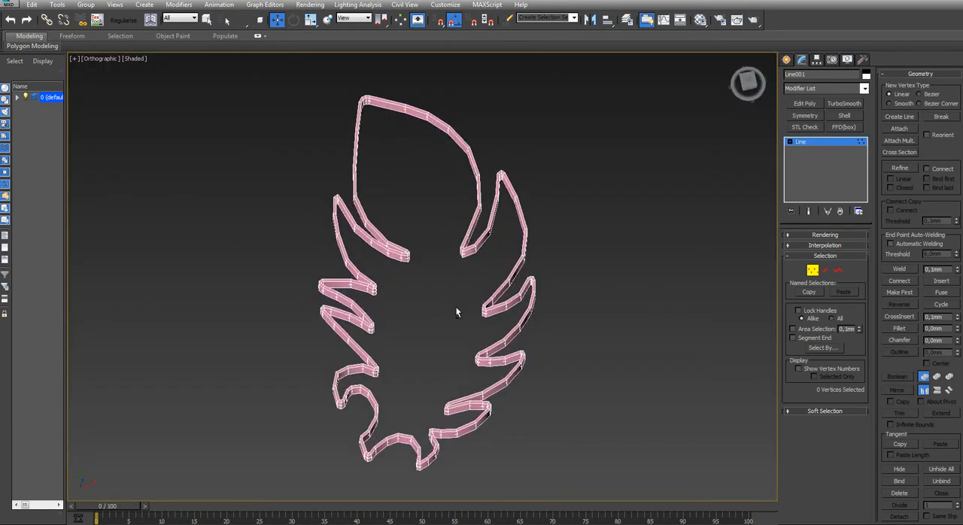
key("t")
Apply a TurboSmooth modifier to the outline with 2 iterations, separated by Smoothing Groups
left_click(844, 103)
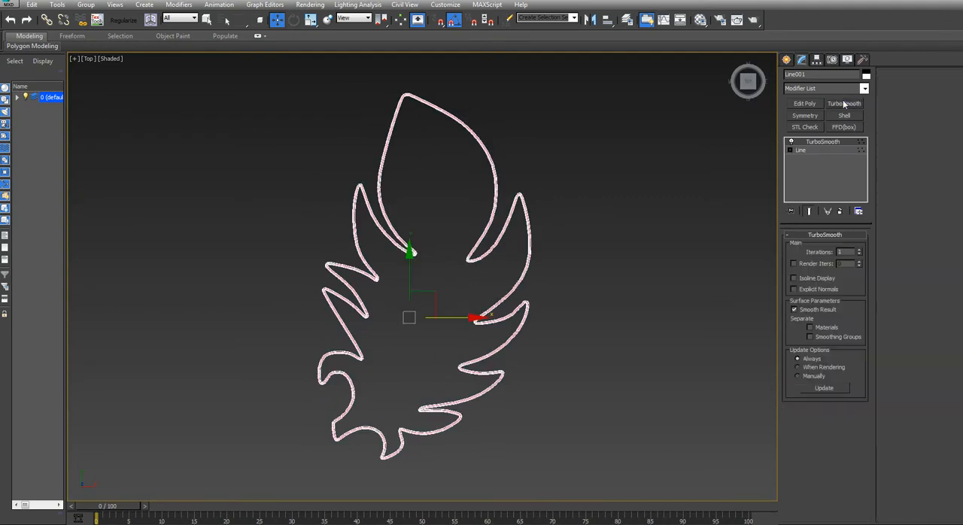
left_click(859, 252)
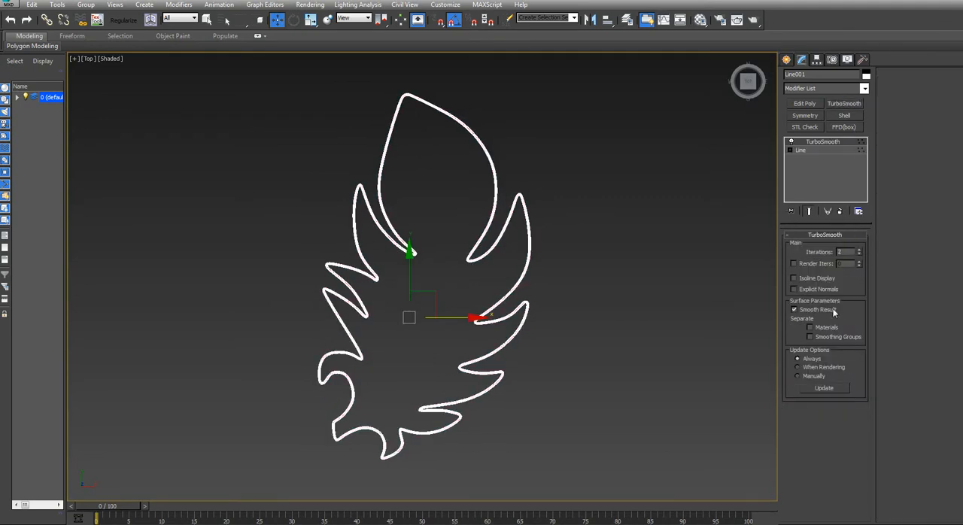
left_click(832, 337)
Inspect the smoothed outline's walls from several angles and return to the Top view with the reference image shown
scroll(354, 257, "up", 5)
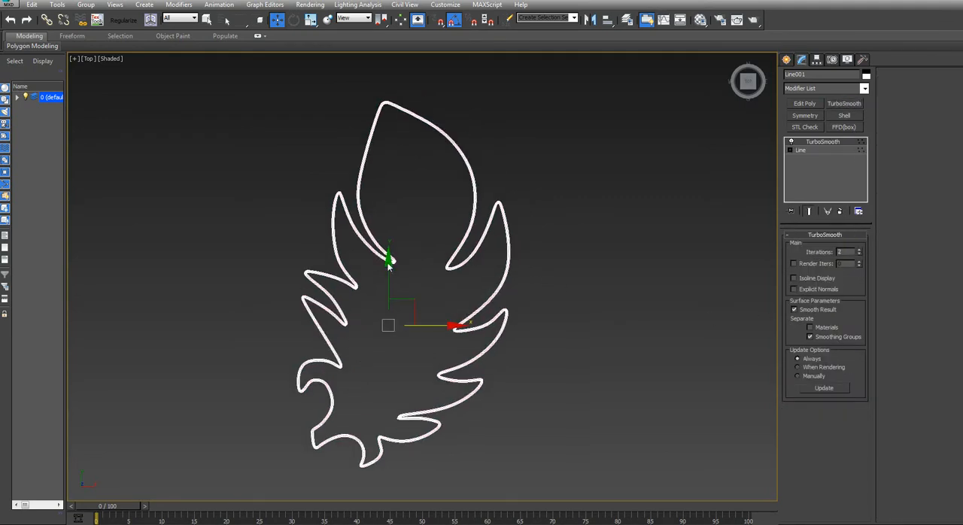
scroll(356, 258, "down", 5)
middle_click_drag(432, 329, 372, 245)
scroll(395, 235, "down", 4)
middle_click_drag(398, 314, 398, 262, "alt")
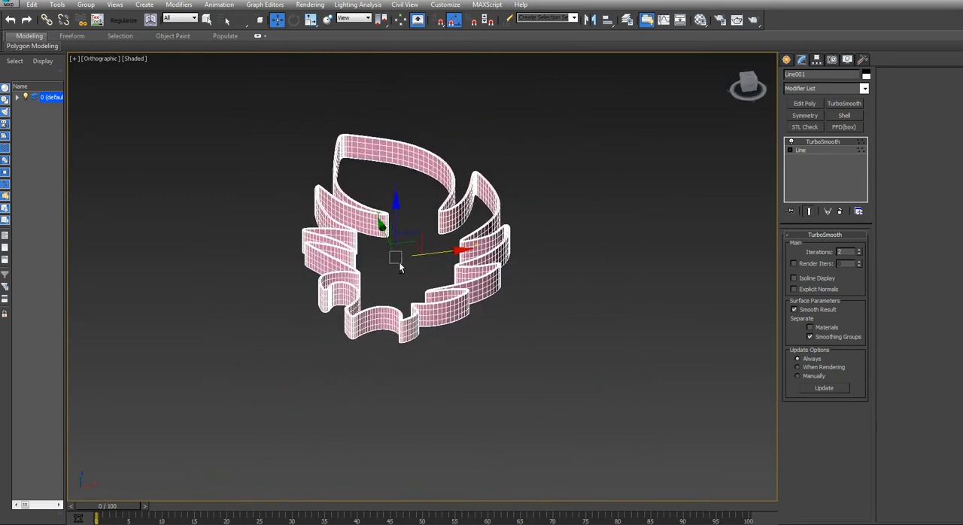
middle_click_drag(575, 211, 555, 333, "alt")
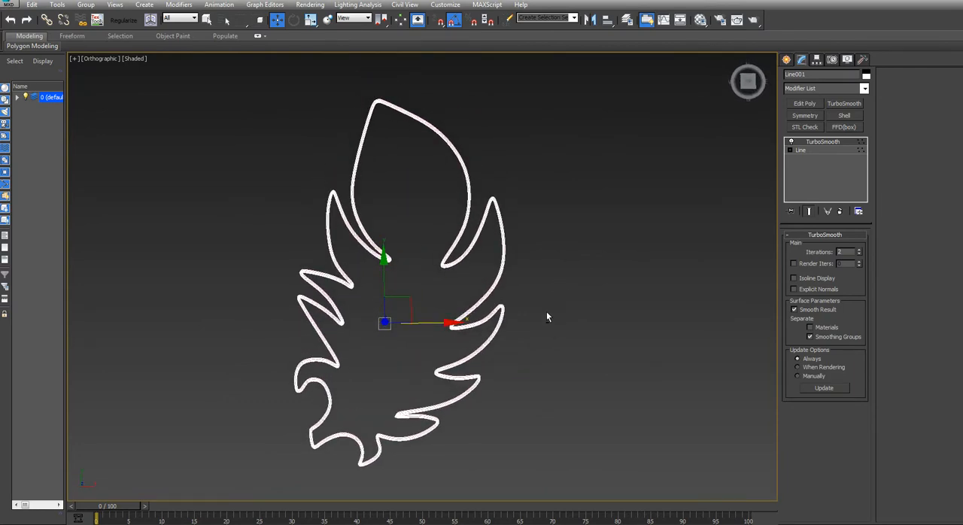
key("t")
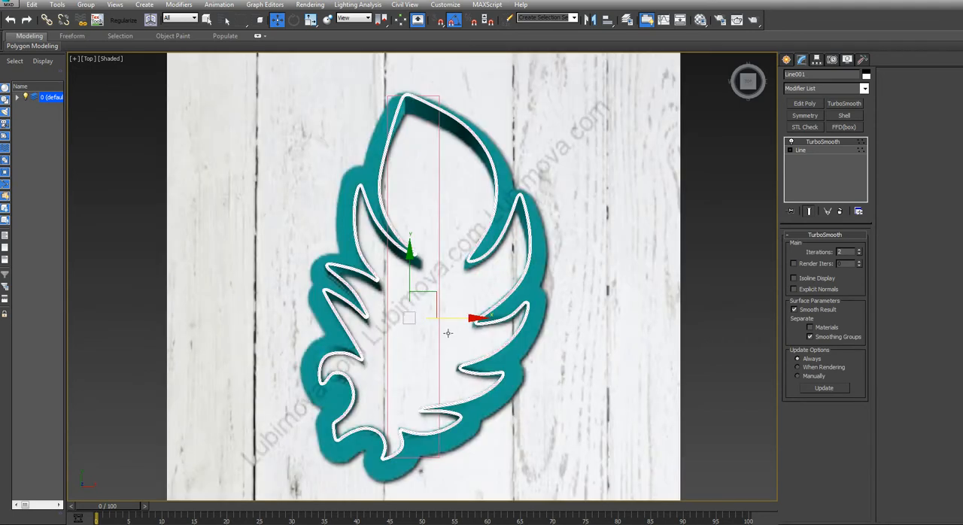
left_click(803, 149)
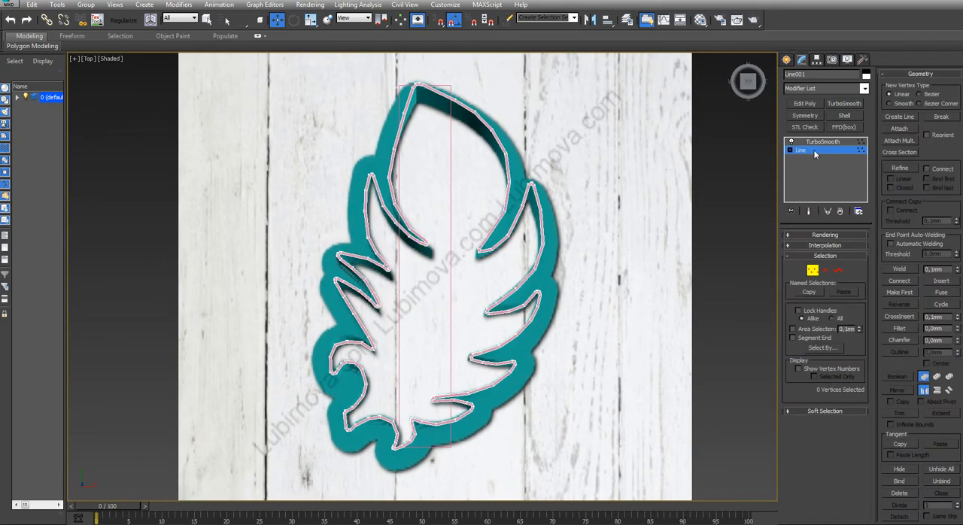
middle_click_drag(567, 231, 471, 240)
scroll(410, 254, "up", 5)
key("1")
left_click(341, 295)
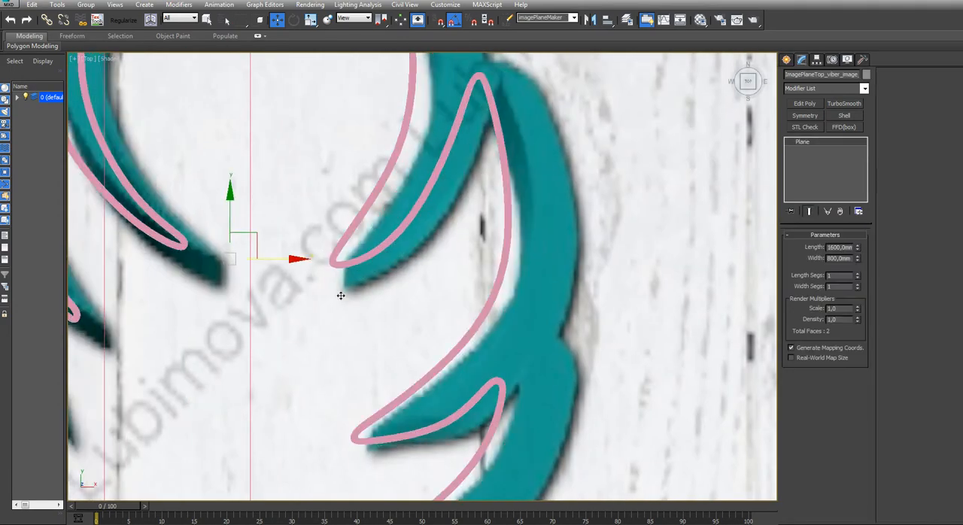
left_click_drag(349, 281, 327, 281)
Reselect the outline and move the two tip vertices of the topmost right barb down toward the reference tip
left_click(368, 249)
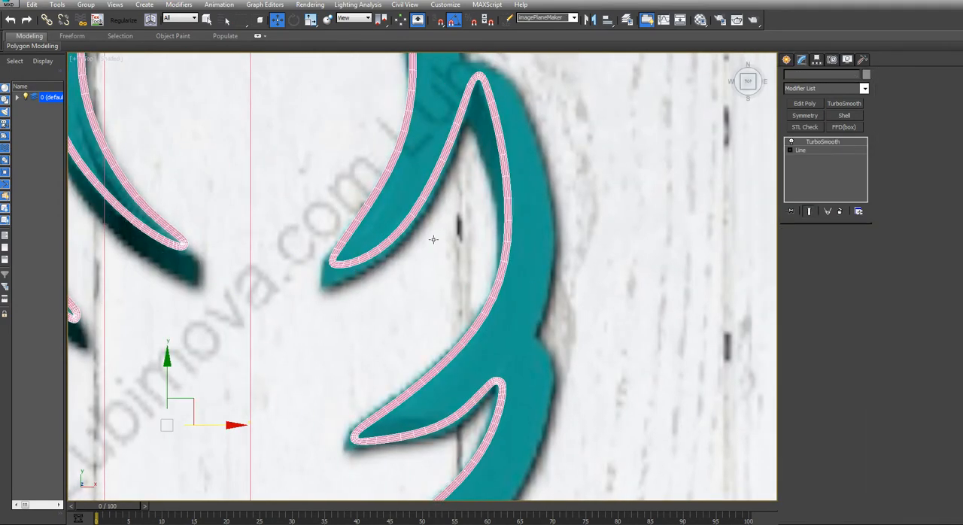
middle_click_drag(259, 270, 324, 210)
scroll(325, 210, "up", 4)
key("1")
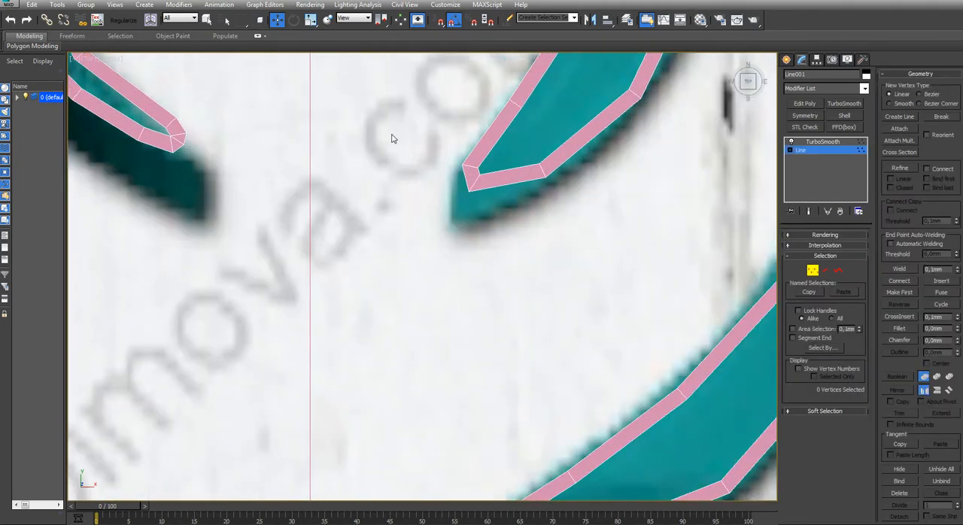
left_click_drag(393, 136, 489, 247)
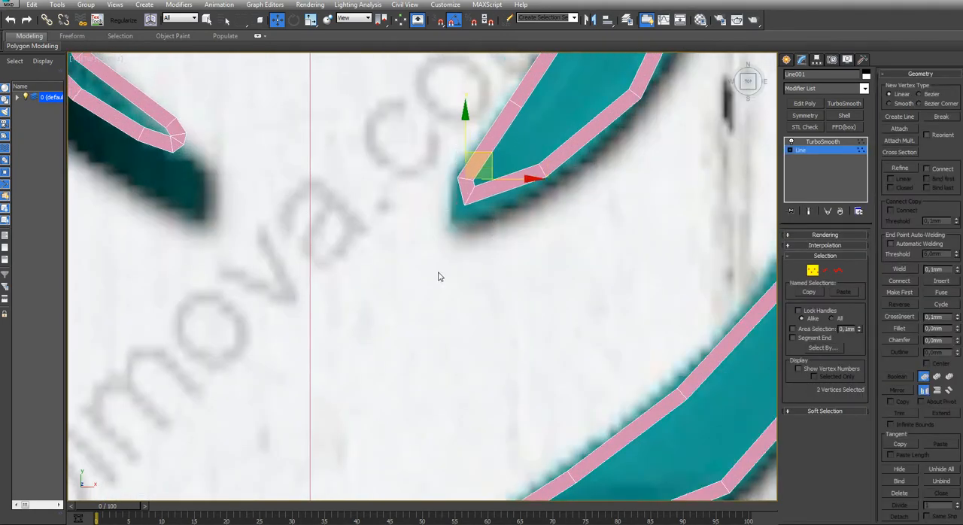
left_click(440, 276)
Isolate the outline again, check it at an angle, and return to its TurboSmooth level
scroll(441, 275, "down", 10)
middle_click_drag(455, 371, 432, 340, "alt")
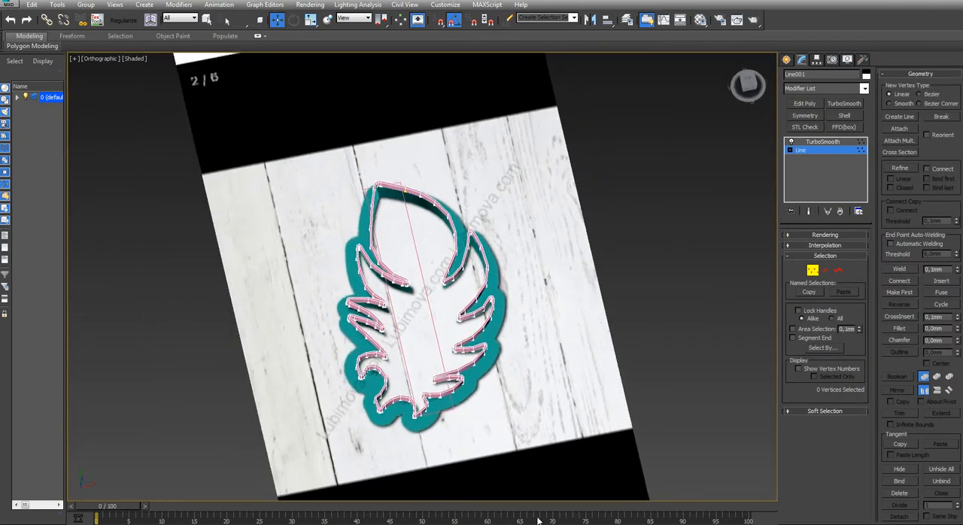
left_click(515, 524)
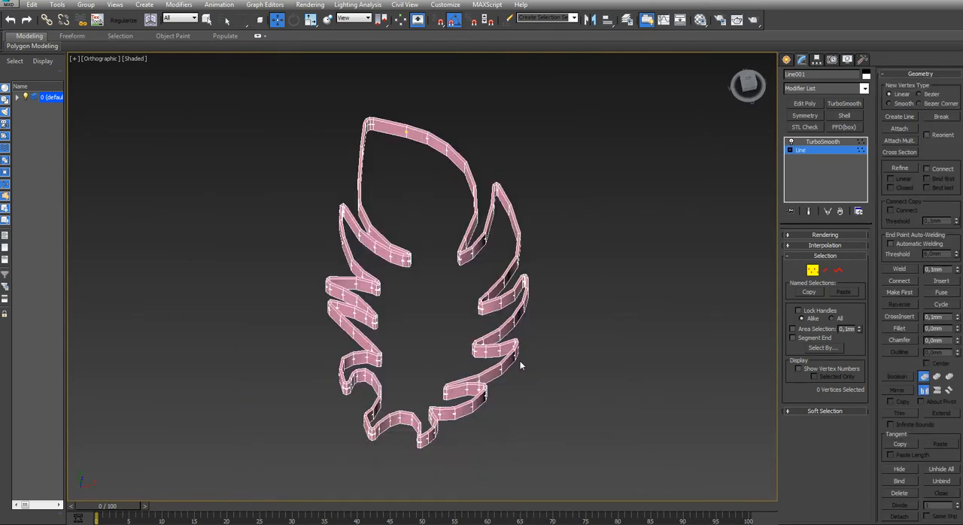
middle_click_drag(499, 495, 440, 341, "alt")
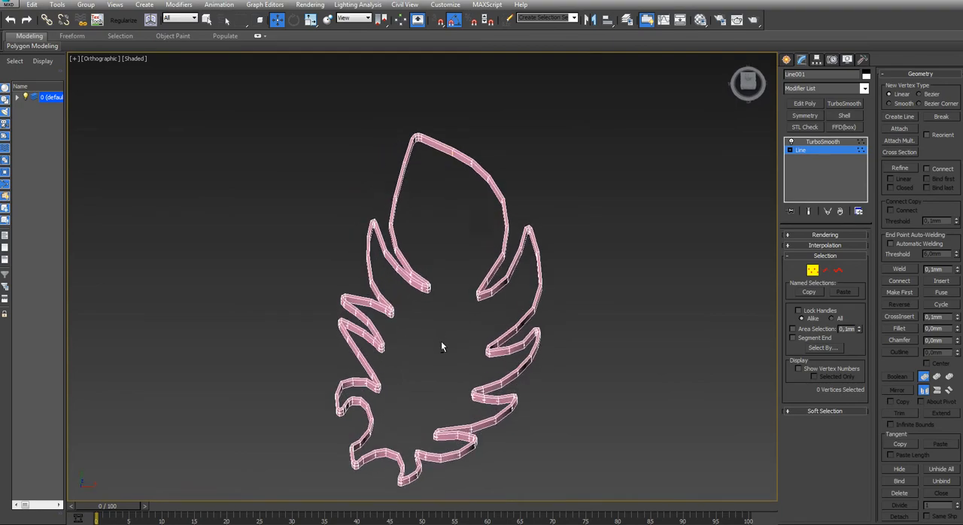
left_click(822, 141)
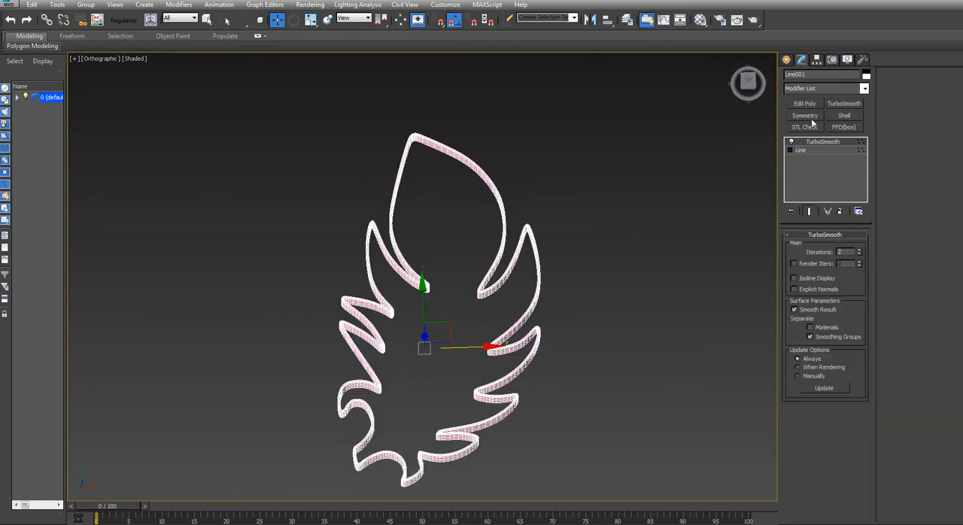
Add an Edit Poly modifier to the smoothed outline and select the lowest polygon loop around its outer wall
left_click(804, 103)
middle_click_drag(435, 422, 424, 363)
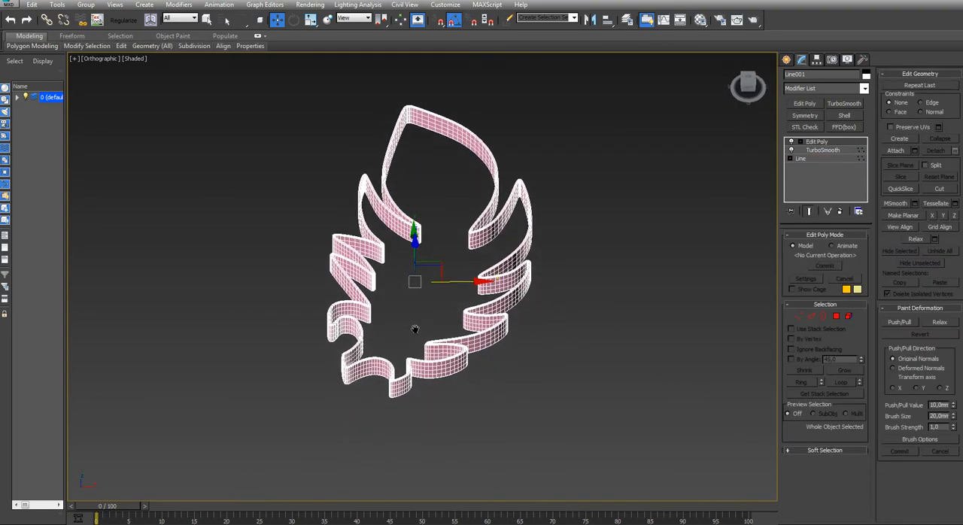
scroll(419, 360, "up", 8)
key("4")
left_click(464, 421)
left_click(519, 414, "shift")
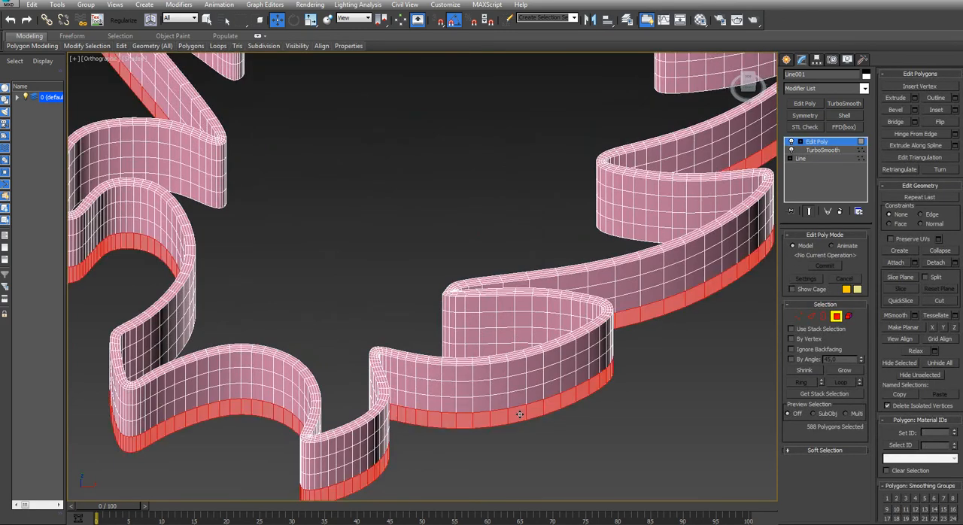
Extrude the selected polygon loop 4 mm along Local Normals to form the cutter's flange
right_click(518, 404)
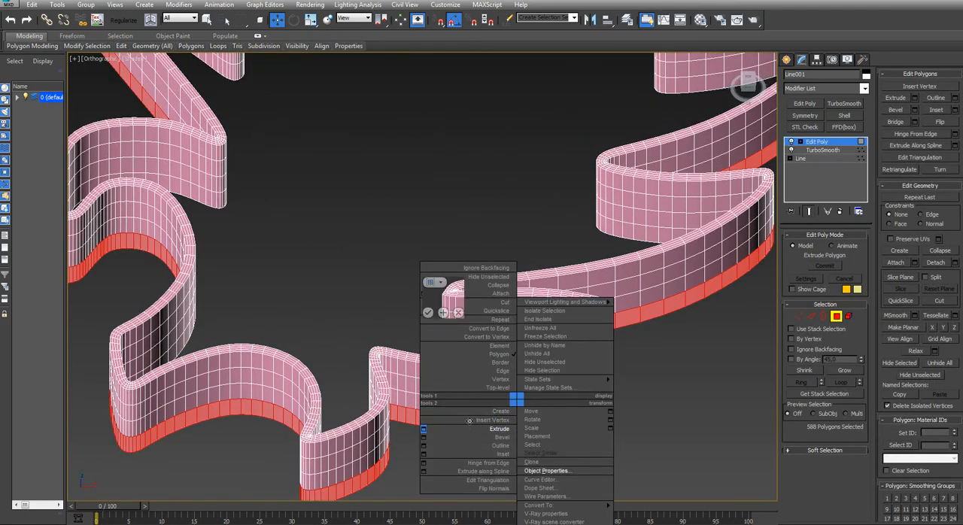
left_click(423, 431)
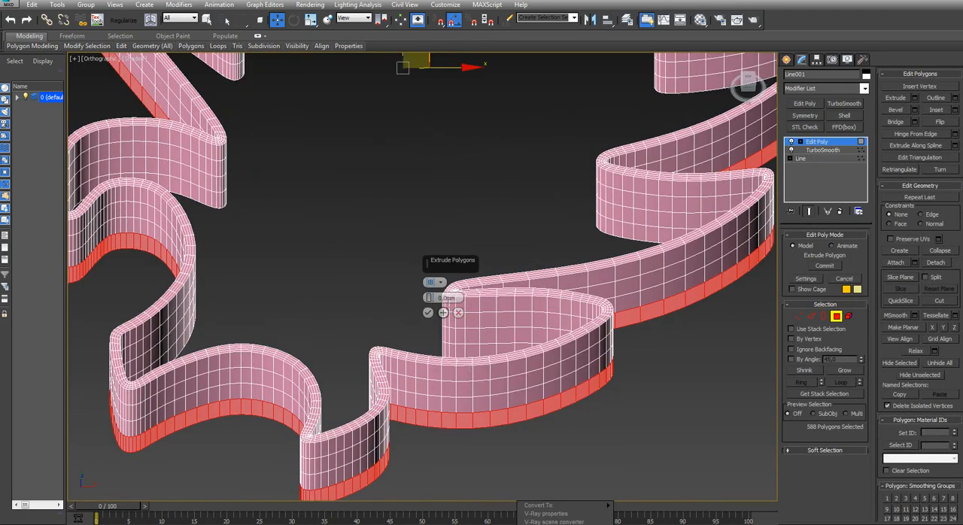
type("4")
left_click(432, 286)
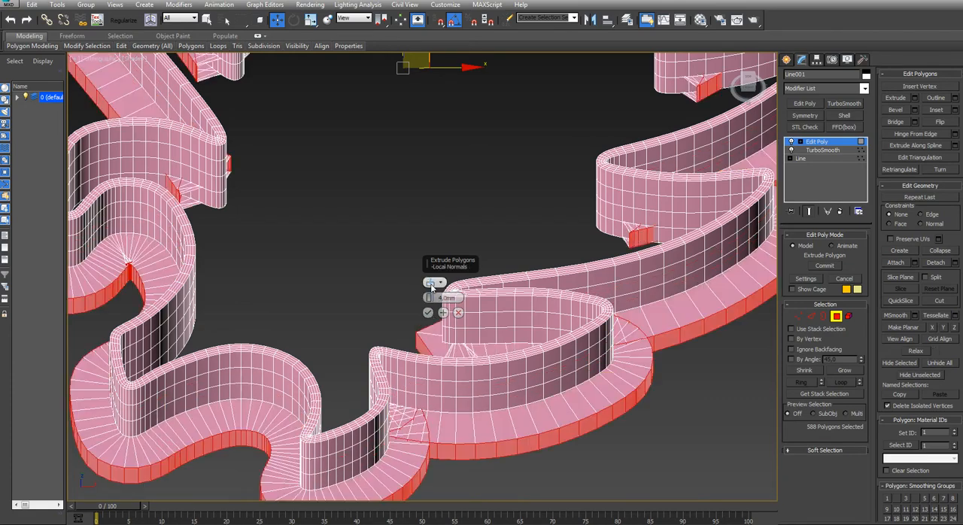
middle_click_drag(432, 286, 376, 309, "alt")
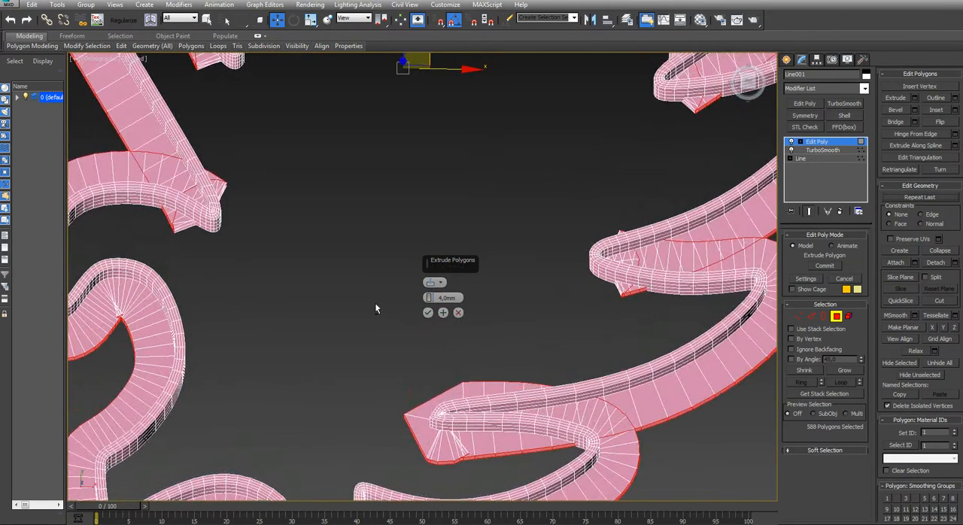
From the Top view, deselect the overlapping flange polygons in the notch between the feather's tip loop and the topmost right barb
key("t")
key("z")
middle_click_drag(359, 351, 186, 361)
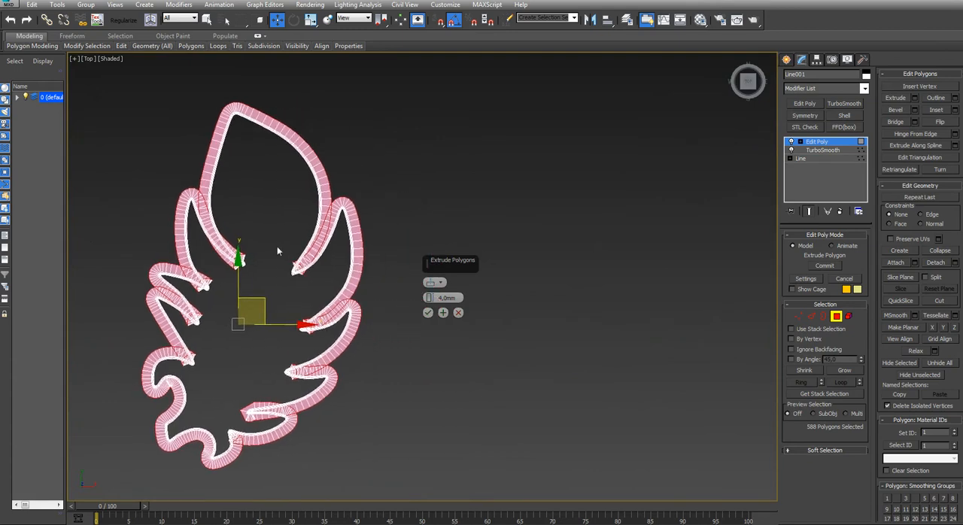
scroll(293, 234, "up", 5)
middle_click_drag(307, 226, 223, 245)
left_click_drag(276, 332, 274, 331, "alt")
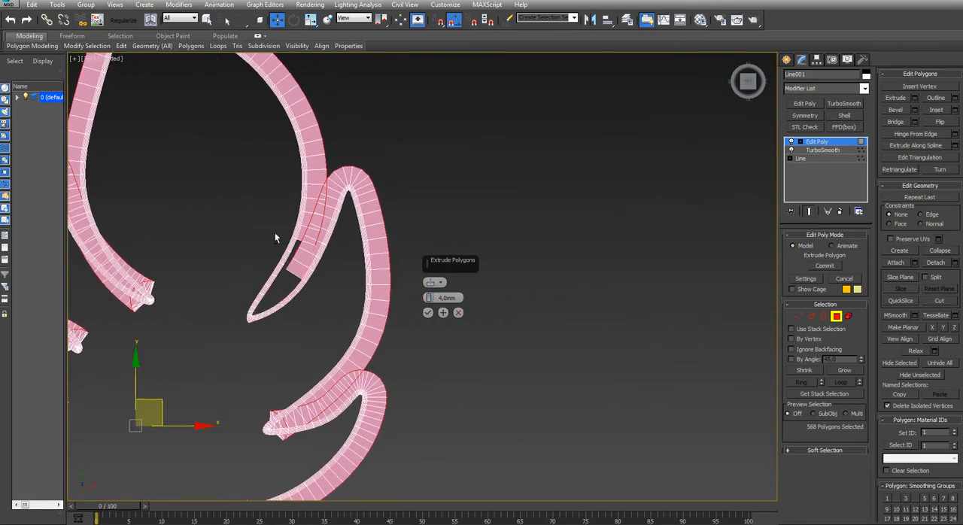
left_click_drag(335, 302, 336, 302, "alt")
left_click_drag(313, 216, 320, 198, "alt")
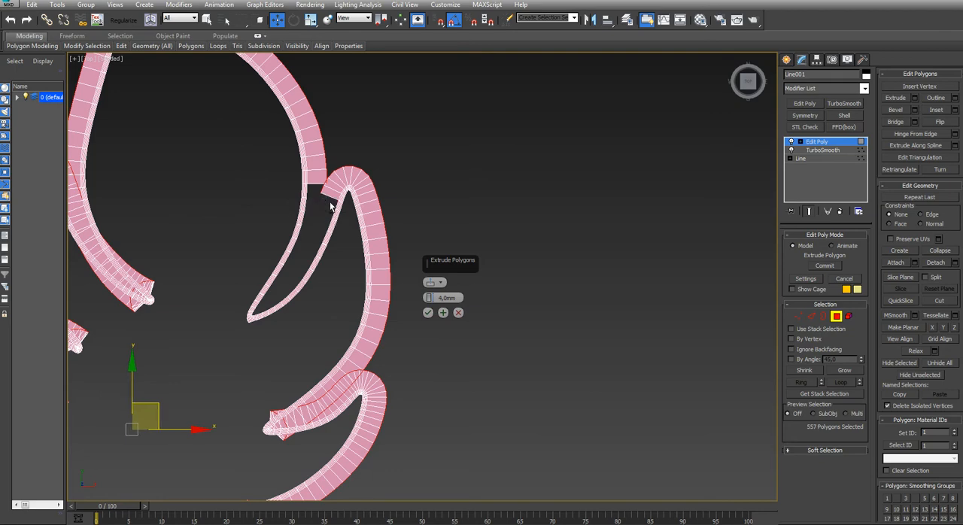
Deselect the extra flange polygons curling around the inner side of the topmost right barb's tip
scroll(332, 193, "up", 3)
scroll(332, 193, "up", 2)
left_click_drag(373, 233, 242, 203, "alt")
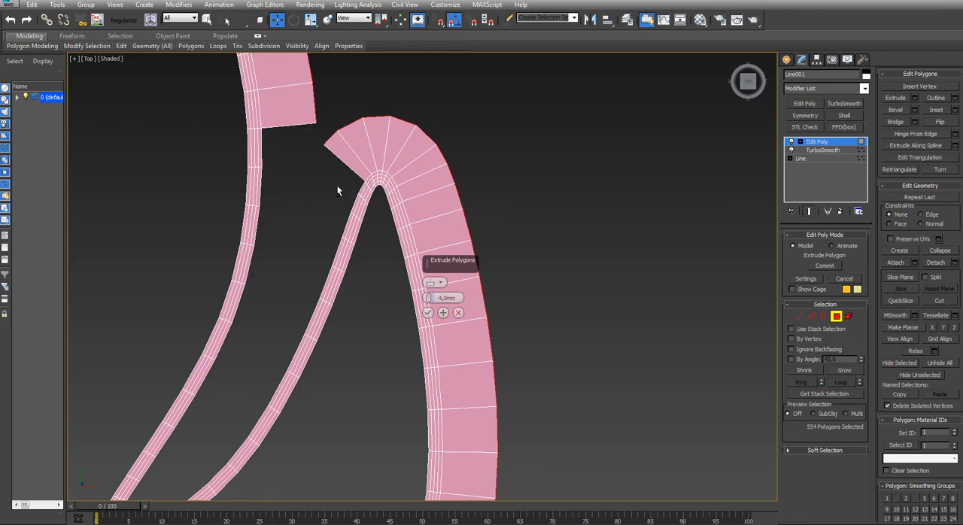
mouse_move(337, 191)
left_mouse_down("alt")
mouse_move(372, 174)
mouse_move(348, 196)
left_mouse_up("alt")
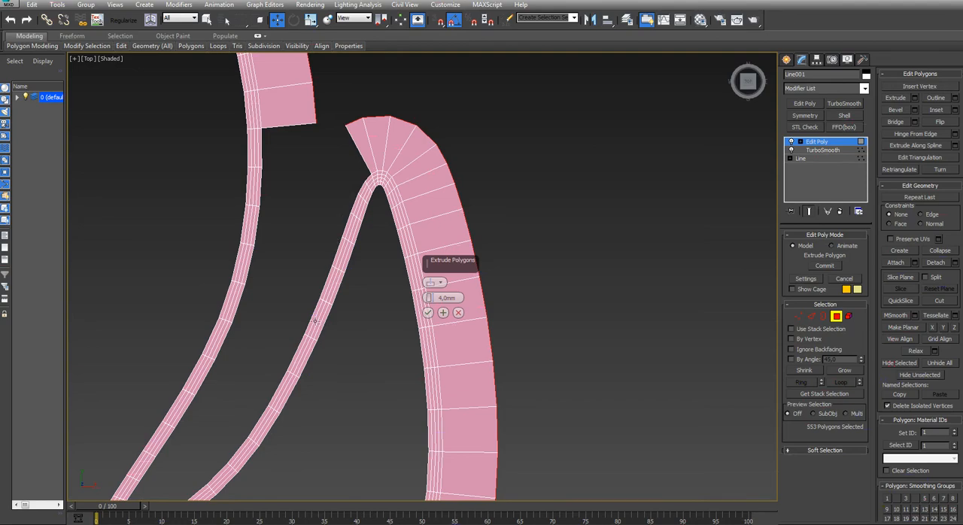
Deselect the overlapping flange polygons inside the second notch on the right side, below the topmost barb
scroll(315, 321, "down", 4)
middle_click_drag(315, 322, 318, 212)
scroll(305, 337, "down", 3)
middle_click_drag(305, 338, 302, 276)
scroll(317, 322, "up", 6)
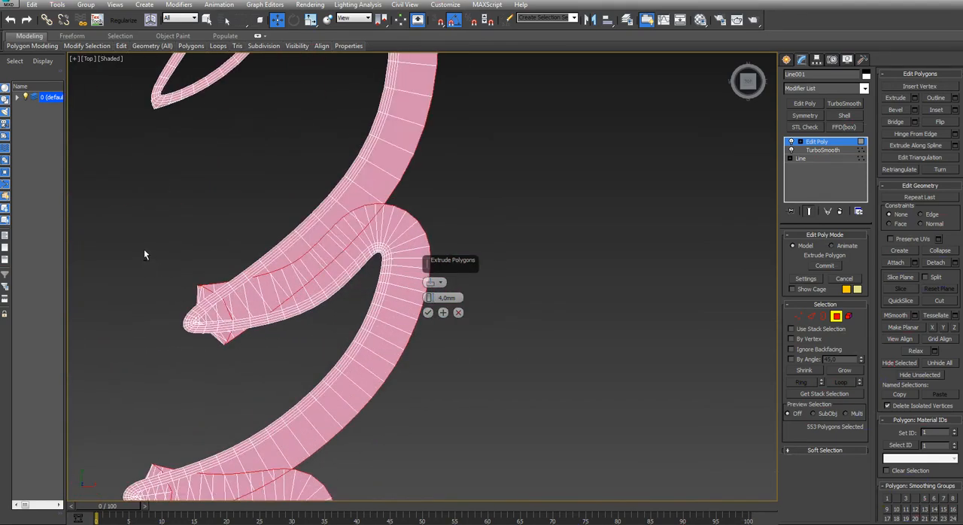
left_click_drag(285, 350, 282, 348, "alt")
left_click_drag(324, 309, 338, 321, "alt")
left_click_drag(262, 200, 359, 291, "alt")
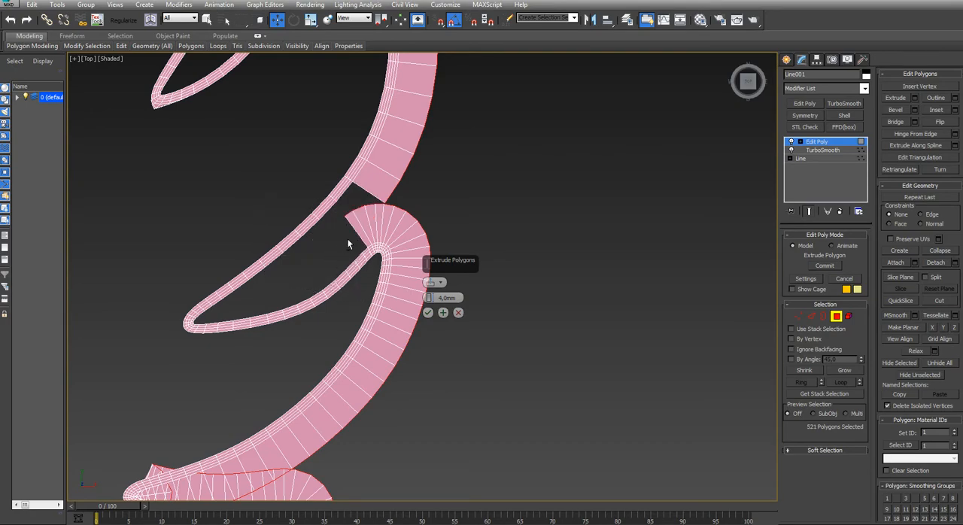
Try adding wall polygons back to the flange selection along the upper side of the second right notch
middle_click_drag(346, 225, 332, 203, "alt")
scroll(338, 218, "up", 4)
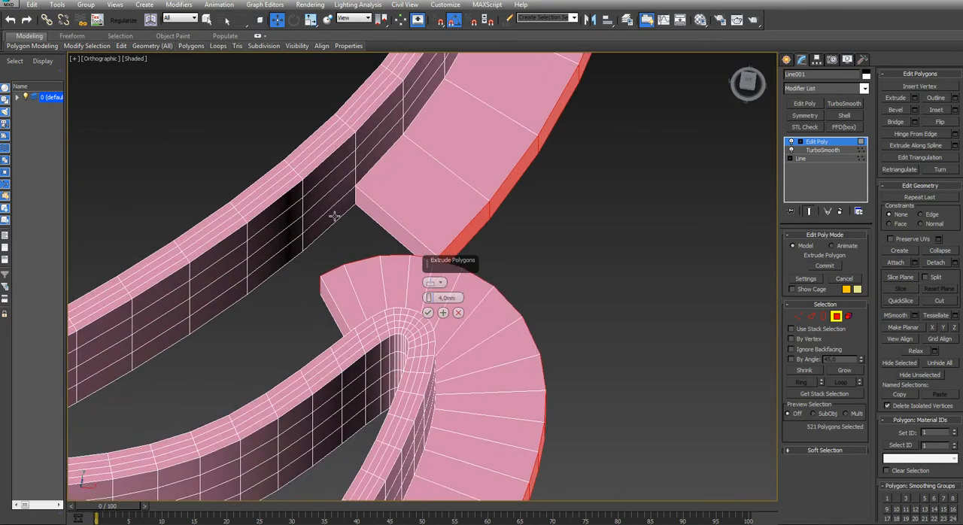
left_click(332, 214, "ctrl")
left_click(287, 252, "ctrl")
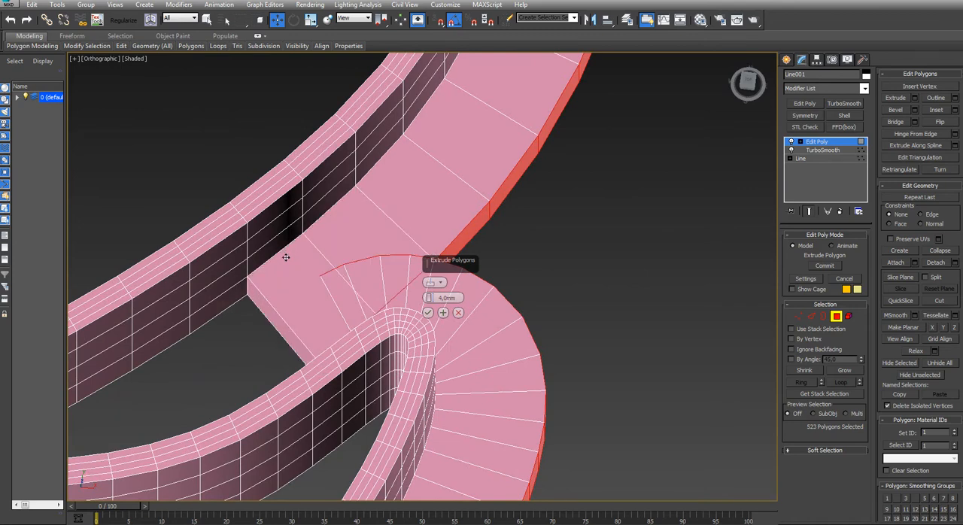
left_click(281, 264, "alt")
scroll(281, 266, "down", 3)
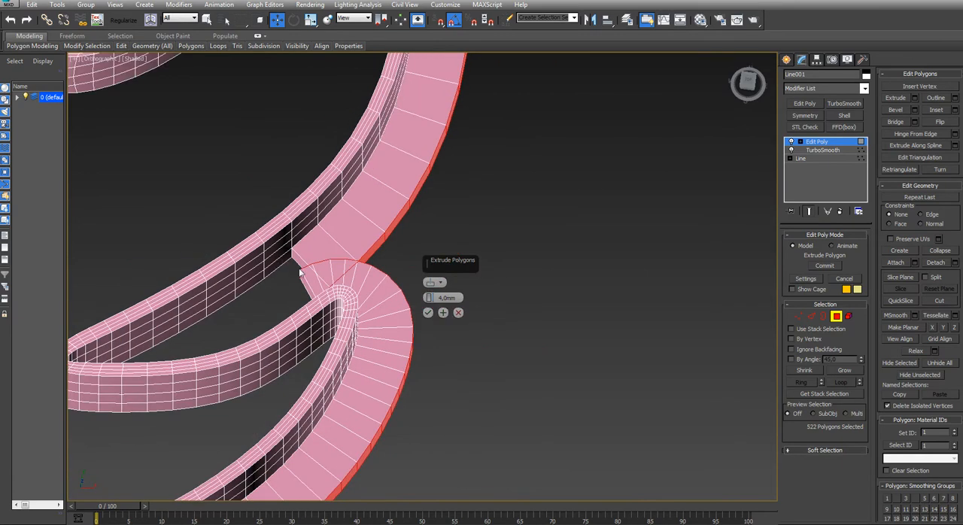
left_click(303, 274, "ctrl")
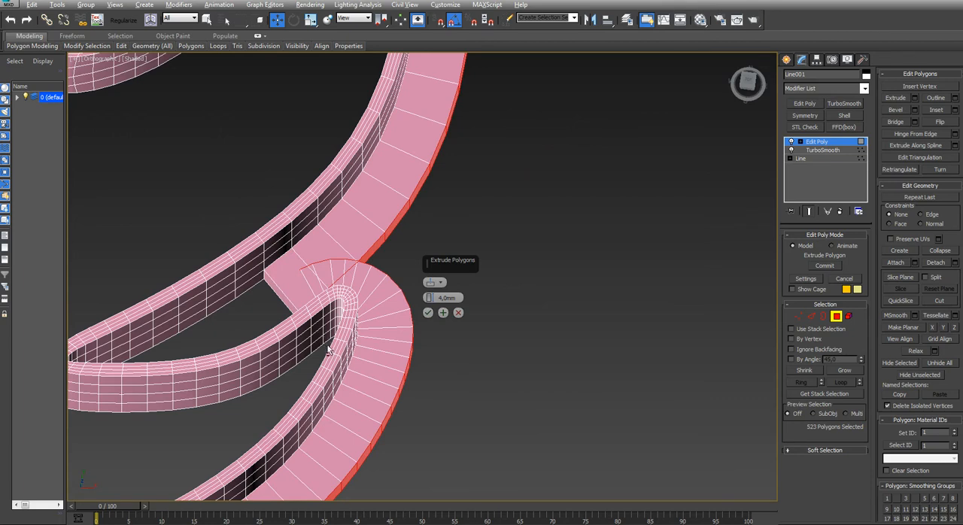
Trim the flange selection on the upper wall of the second right notch and around the tip of the barb below it
left_click(287, 254, "alt")
left_click(303, 246, "alt")
left_click(328, 223, "alt")
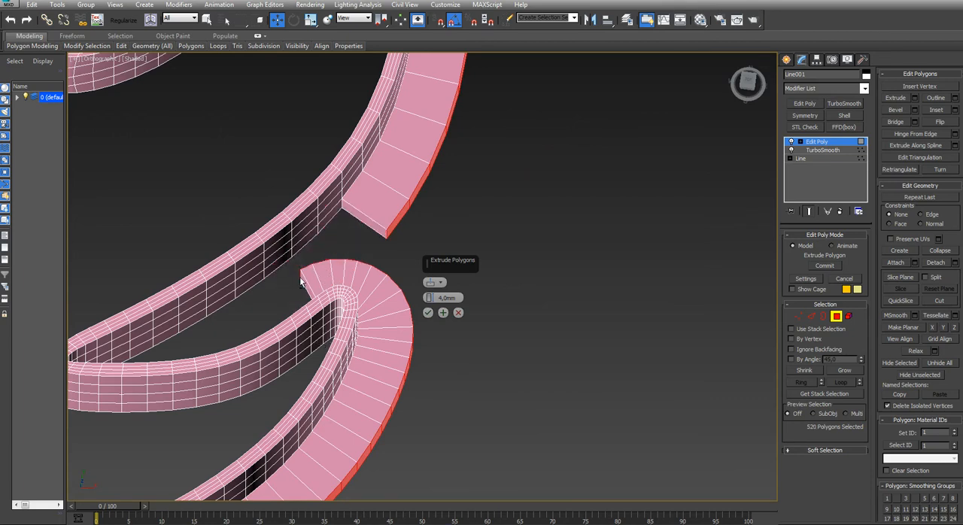
left_click_drag(289, 258, 346, 333, "alt")
key("t")
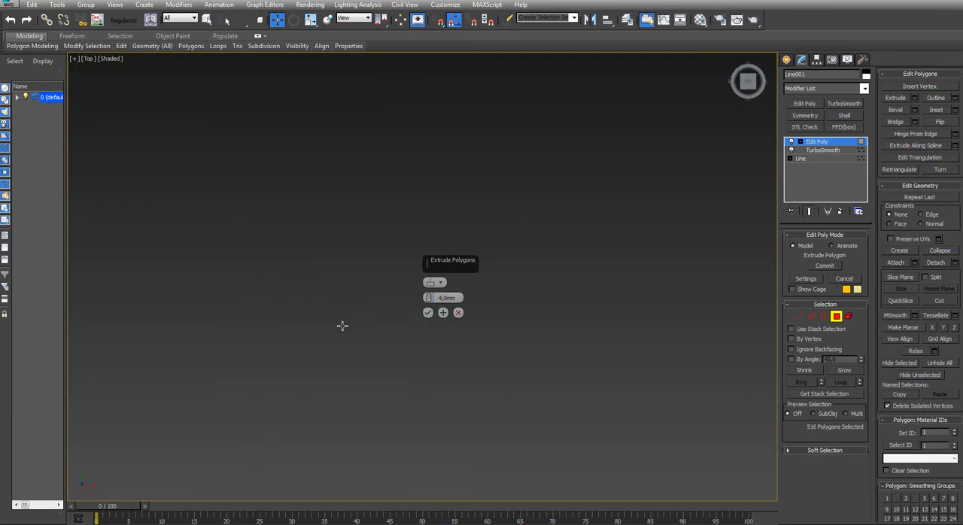
key("z")
middle_click_drag(311, 321, 154, 289)
scroll(362, 280, "up", 8)
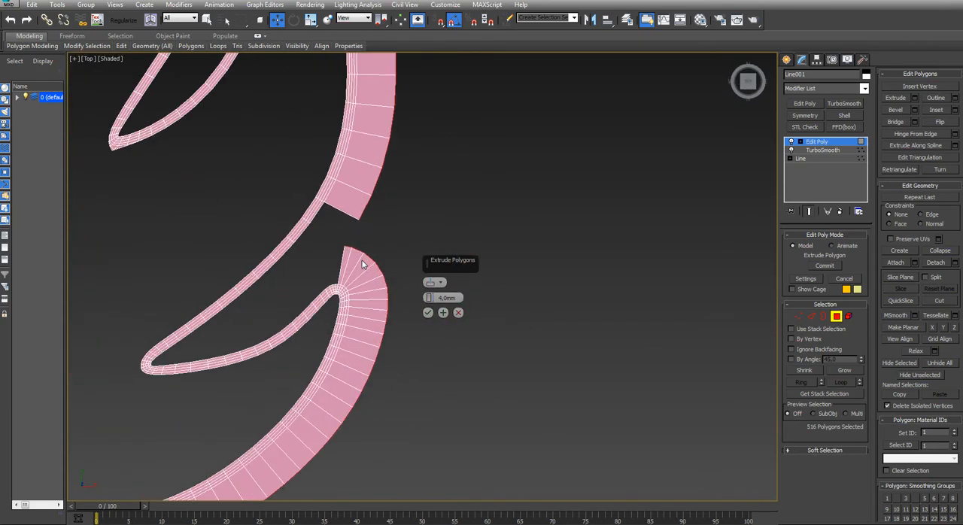
left_click_drag(339, 394, 339, 395, "alt")
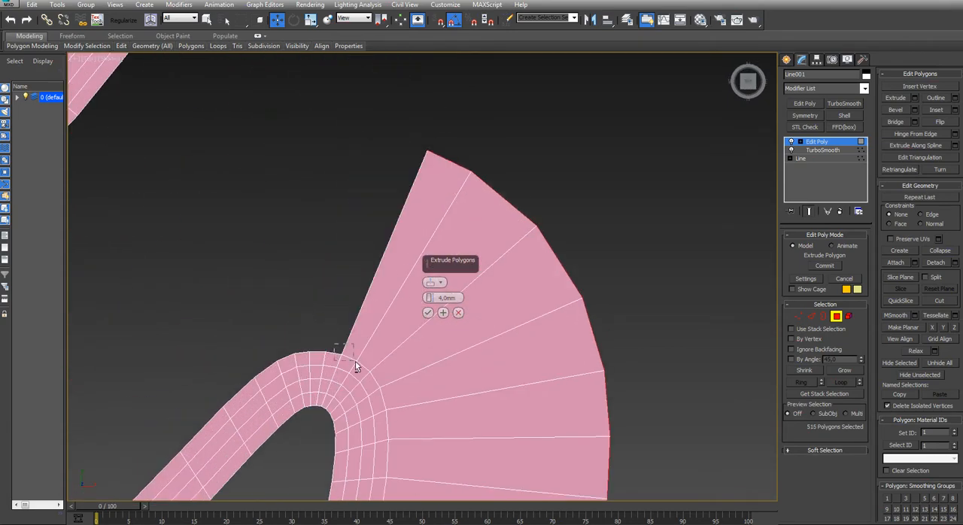
left_click(355, 361, "alt")
Deselect the overlapping flange polygons inside the third notch on the right side, leaving a gap at its mouth
scroll(331, 377, "down", 3)
middle_click_drag(324, 387, 300, 179)
scroll(306, 256, "down", 5)
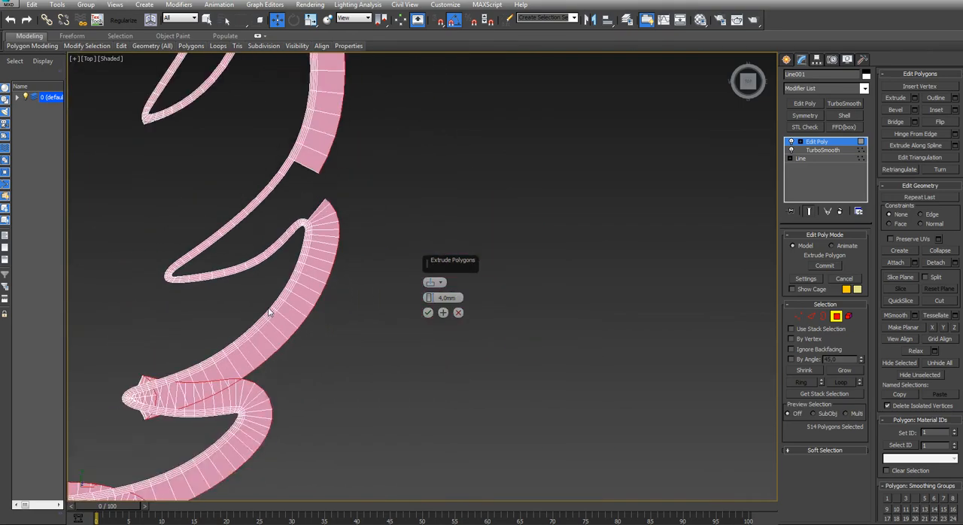
middle_click_drag(181, 402, 288, 284)
scroll(279, 282, "up", 5)
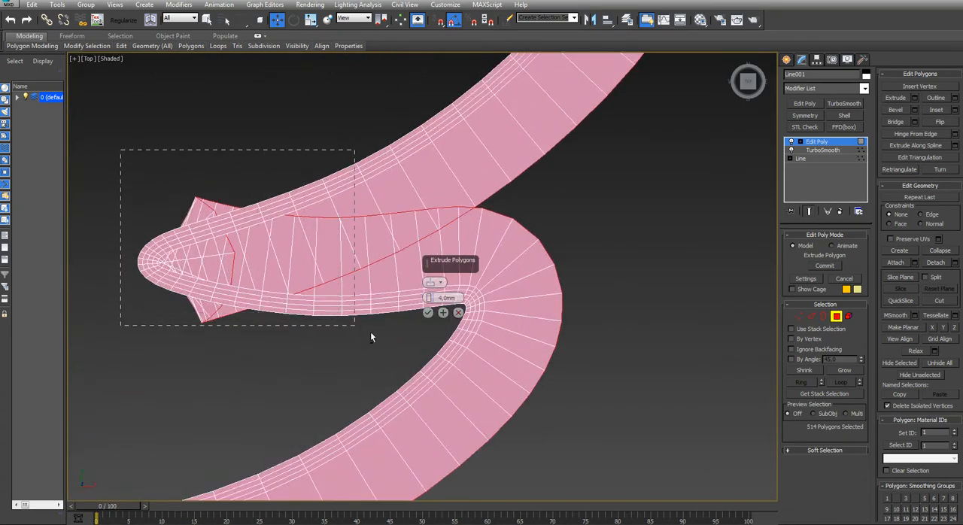
left_click_drag(370, 332, 424, 333, "alt")
middle_click_drag(356, 270, 256, 245)
left_click_drag(288, 238, 367, 287, "alt")
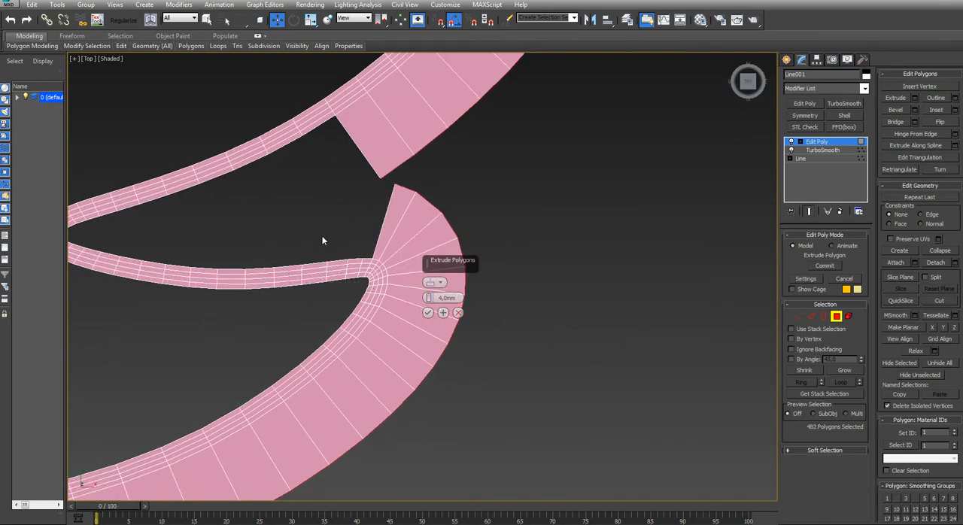
Deselect the overlapping flange polygons along both walls of the narrow fourth notch on the lower right side
middle_click_drag(300, 289, 408, 118)
scroll(308, 260, "down", 5)
middle_click_drag(231, 289, 325, 216)
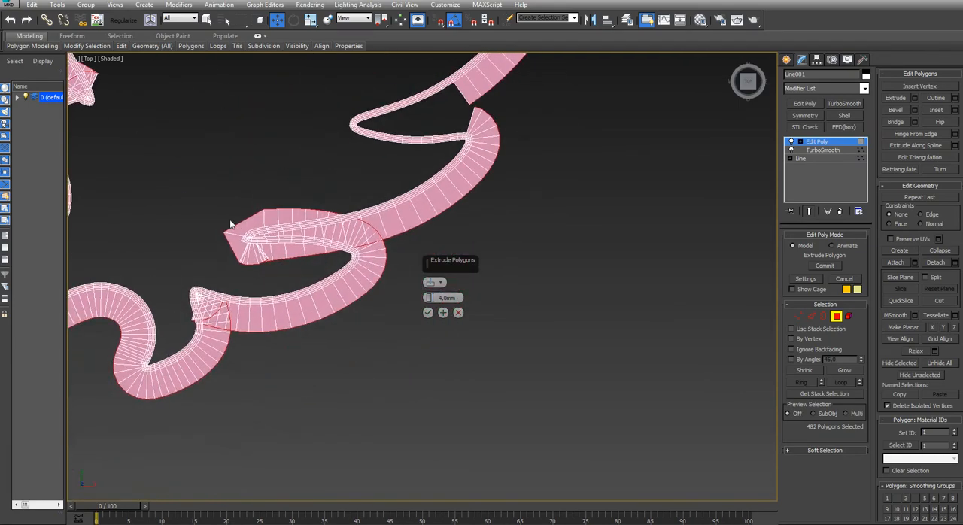
scroll(226, 218, "up", 4)
left_click_drag(376, 323, 396, 327, "alt")
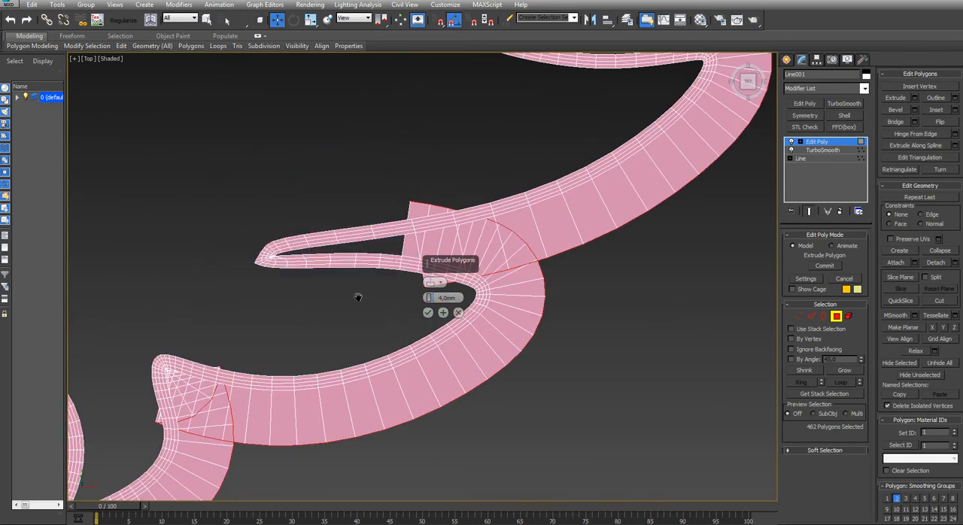
middle_click_drag(361, 298, 208, 264)
mouse_move(288, 253)
left_mouse_down("alt")
mouse_move(297, 269)
mouse_move(292, 255)
left_mouse_up("alt")
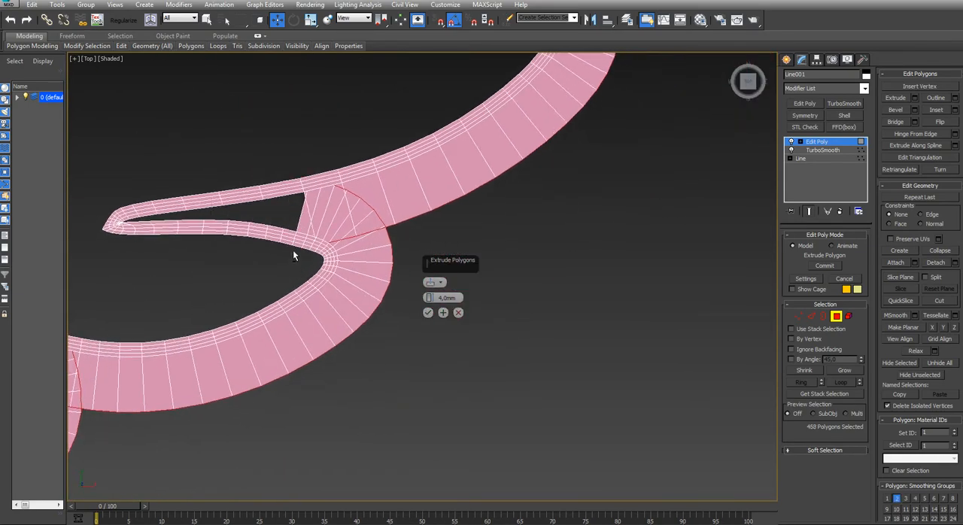
left_click_drag(290, 161, 310, 188, "alt")
left_click_drag(303, 254, 334, 257, "alt")
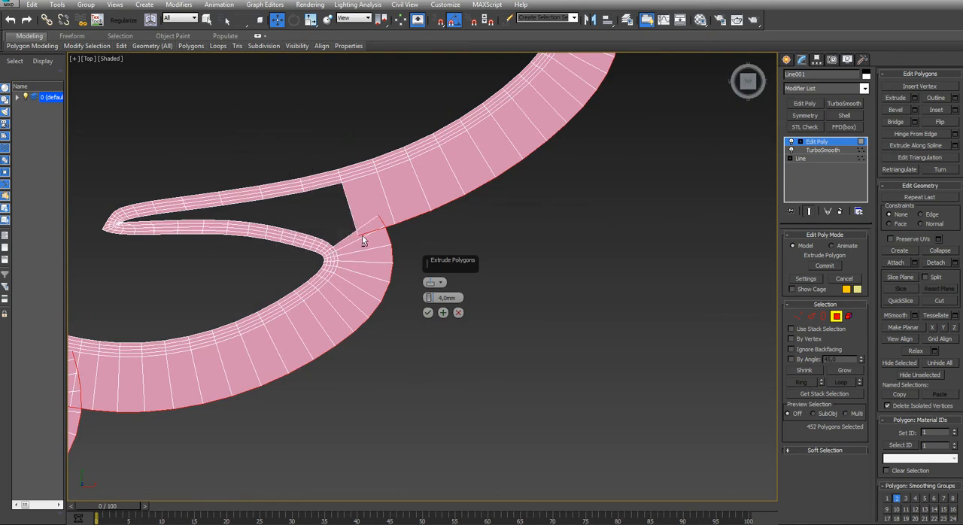
Deselect the overlapping flange polygons around the short pointed notch at the feather's bottom end
scroll(382, 193, "down", 3)
middle_click_drag(318, 231, 346, 221)
scroll(293, 201, "up", 5)
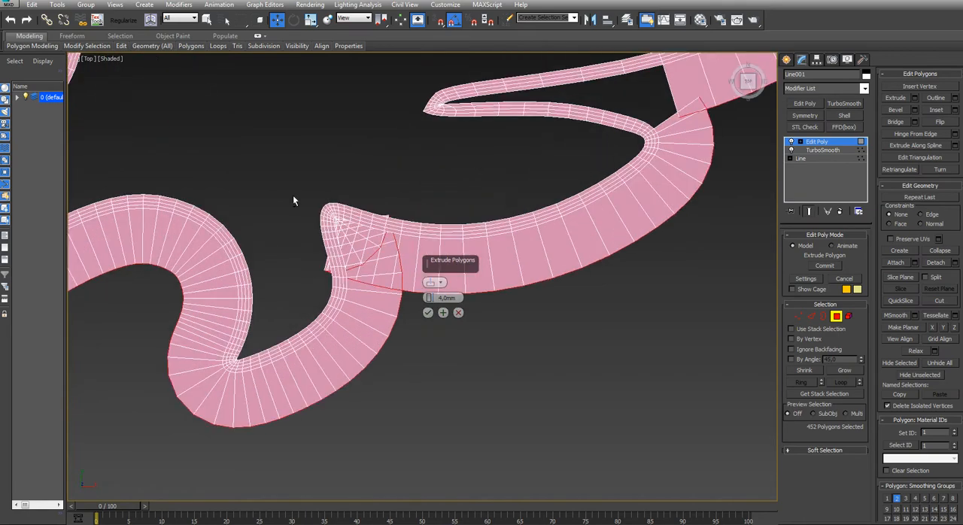
left_click_drag(305, 196, 407, 293, "alt")
Deselect the overlapping flange polygons inside the lowest long notch on the left side
scroll(384, 282, "down", 5)
middle_click_drag(267, 89, 339, 208)
scroll(340, 208, "up", 5)
left_click_drag(344, 290, 323, 306, "alt")
middle_click_drag(334, 207, 202, 429)
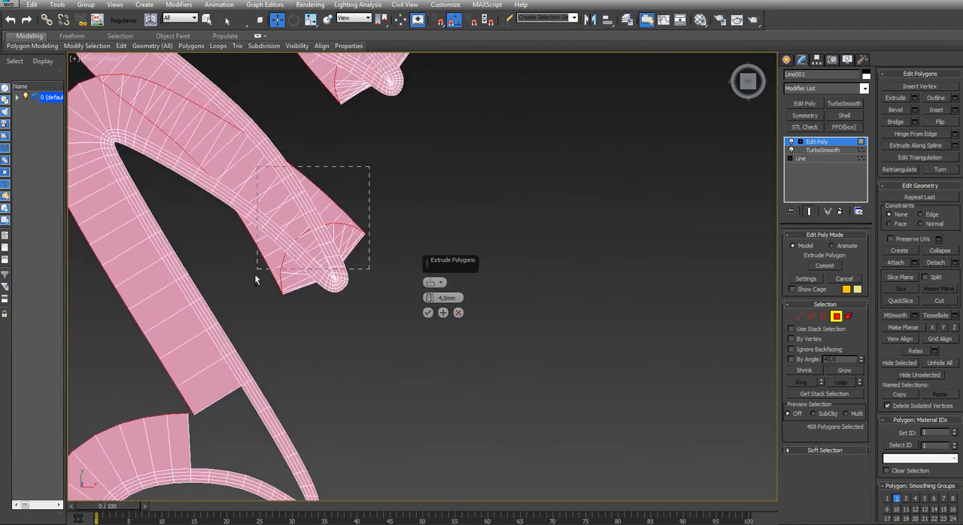
Deselect the overlapping flange polygons in the notch between the second and third left barbs, trimming around the lower barb's tip
left_click_drag(254, 274, 219, 283, "alt")
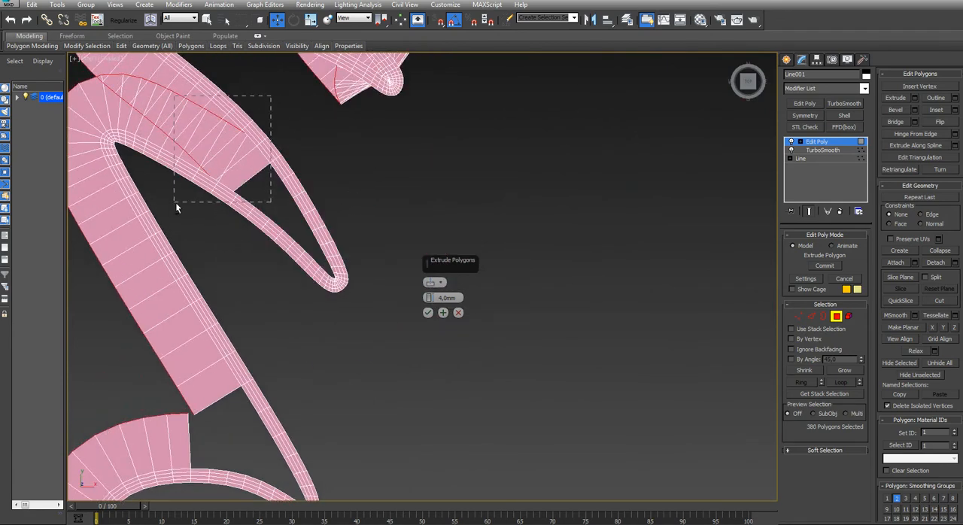
left_click_drag(177, 209, 177, 209, "alt")
middle_click_drag(174, 135, 241, 259)
left_click_drag(283, 166, 191, 278, "alt")
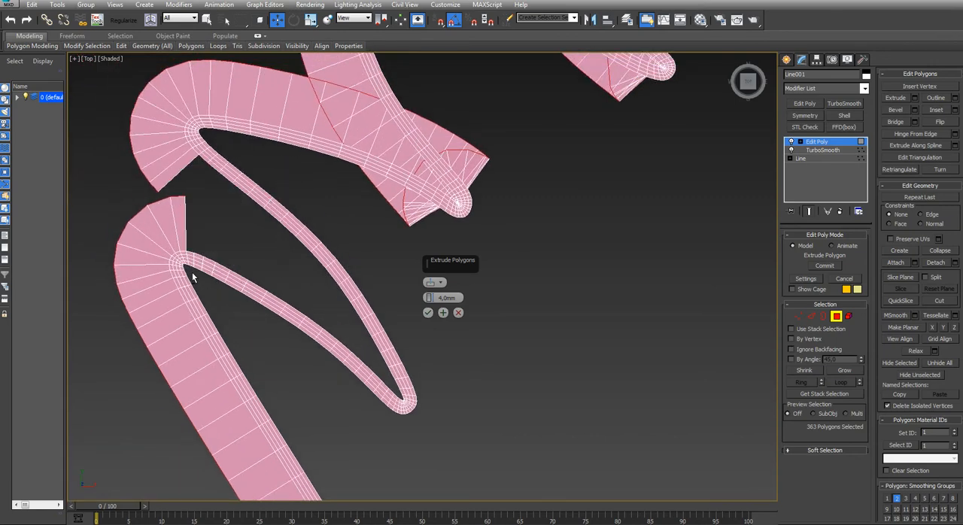
left_click_drag(210, 220, 180, 260, "alt")
Deselect the overlapping flange polygons in the notch between the topmost and second left barbs
middle_click_drag(248, 233, 264, 223)
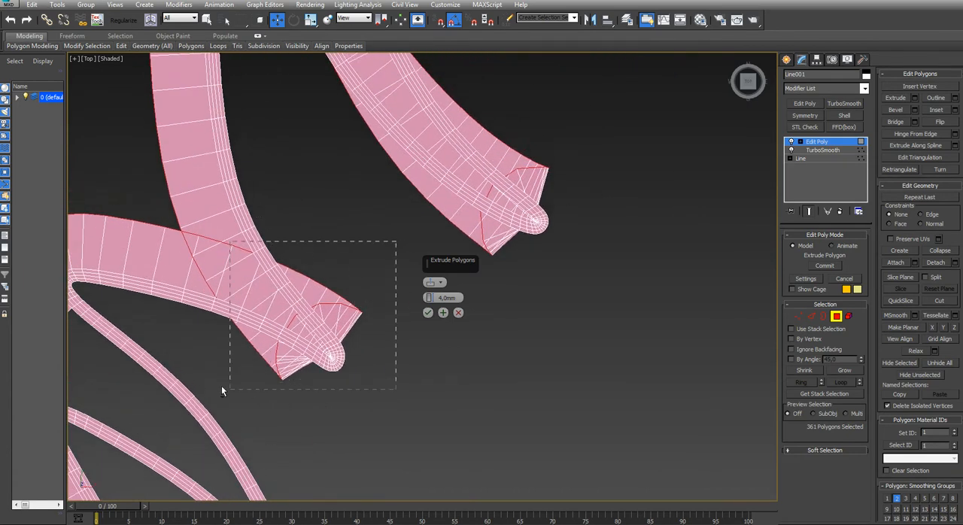
left_click_drag(221, 385, 208, 382, "alt")
left_click_drag(225, 321, 246, 329, "alt")
left_click_drag(218, 265, 173, 318, "alt")
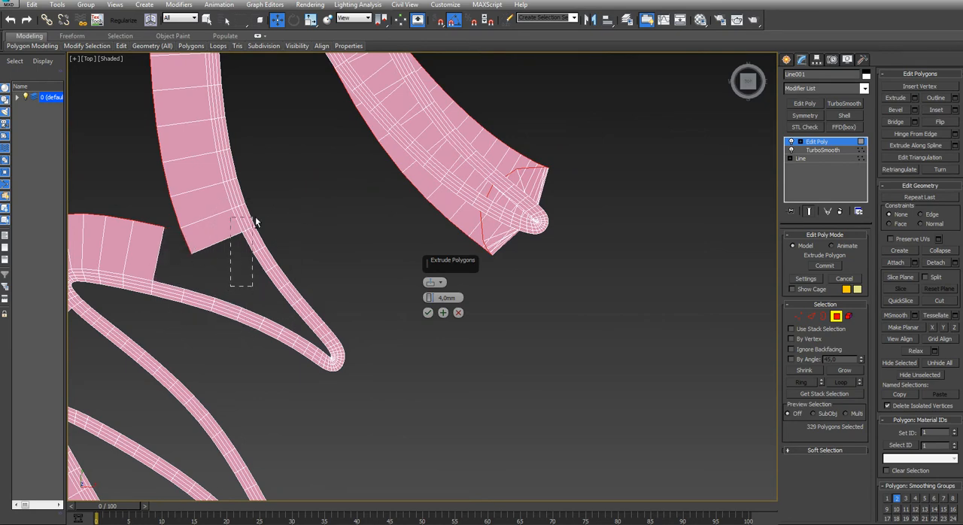
left_click_drag(256, 218, 256, 218, "alt")
middle_click_drag(306, 208, 163, 372)
scroll(164, 373, "down", 3)
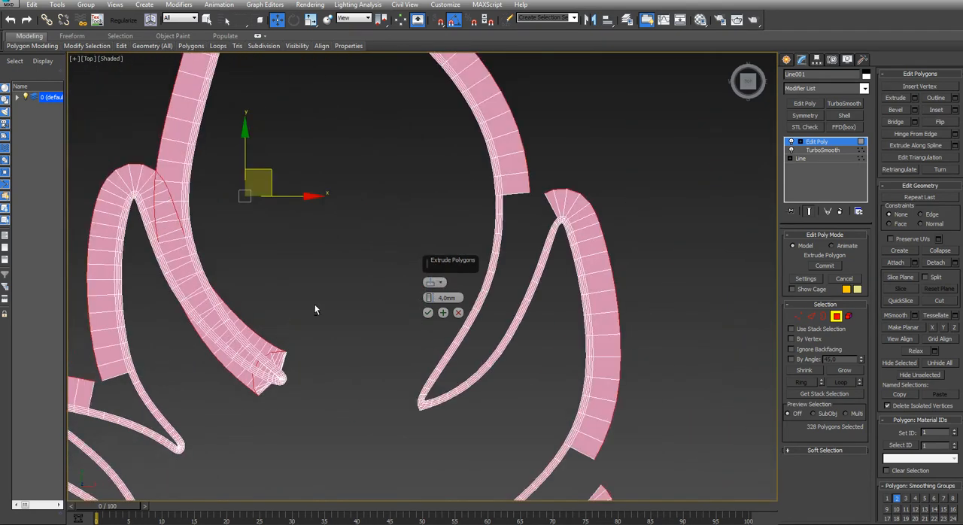
Deselect the overlapping flange polygons in the uppermost left notch and apply the 4 mm extrusion
left_click_drag(210, 438, 211, 436, "alt")
left_click_drag(206, 232, 173, 339, "alt")
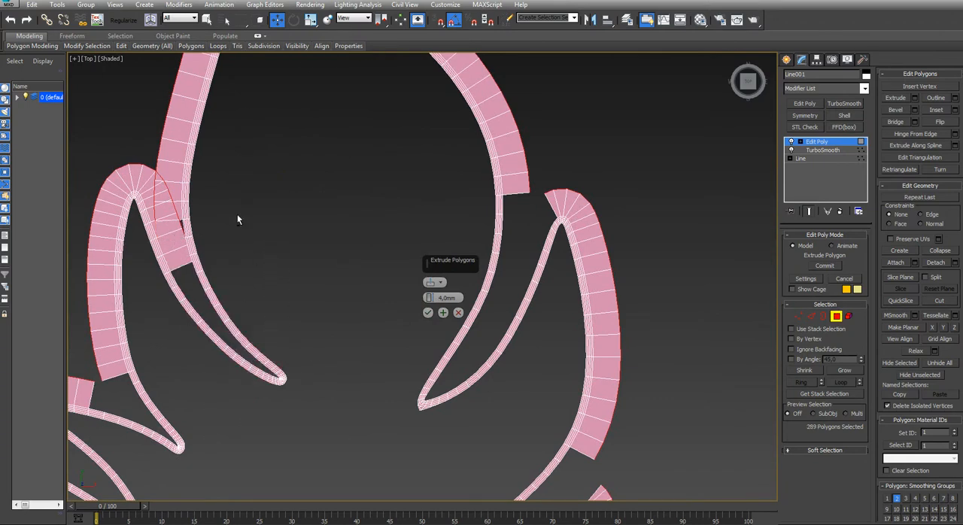
left_click_drag(158, 296, 143, 300, "alt")
scroll(185, 281, "up", 5)
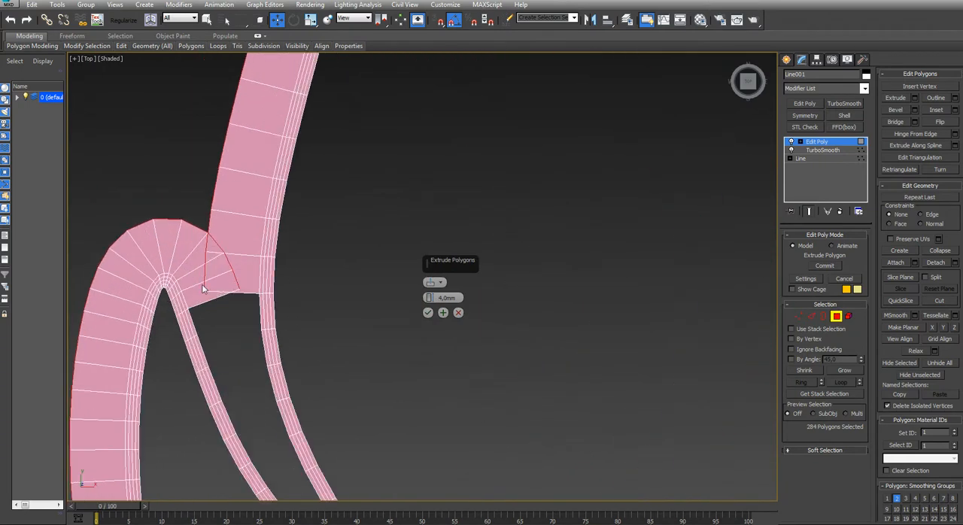
left_click_drag(290, 247, 254, 329, "alt")
left_click_drag(173, 313, 178, 284, "alt")
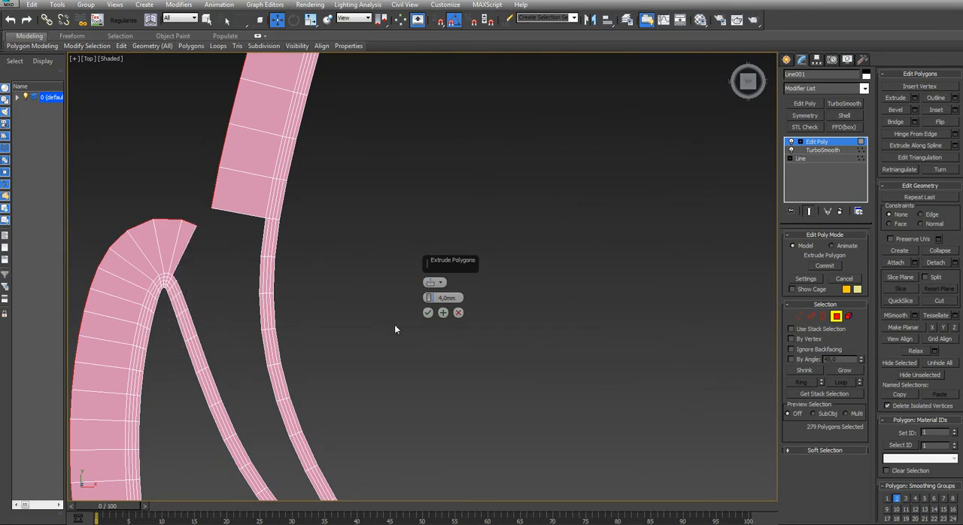
scroll(368, 339, "down", 6)
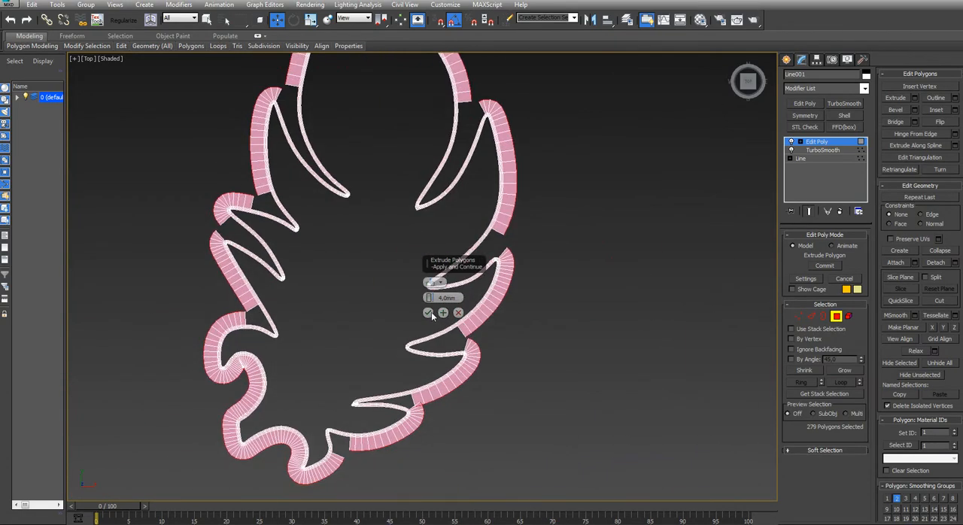
left_click(428, 312)
Bridge the two facing flange end polygons across the second notch from the top on the feather's right side
middle_click_drag(391, 328, 503, 264, "alt")
scroll(435, 256, "up", 8)
left_click(428, 283)
left_click(486, 254, "ctrl")
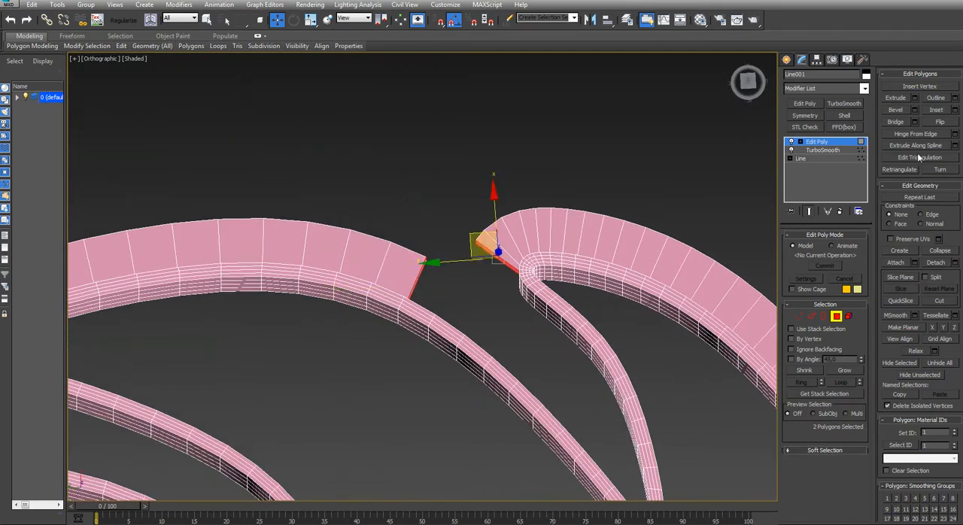
left_click(895, 122)
middle_click_drag(406, 301, 463, 295, "alt")
Delete the new bridge's inner side face and the lowest row of wall polygons inside the second right notch
left_click(467, 297)
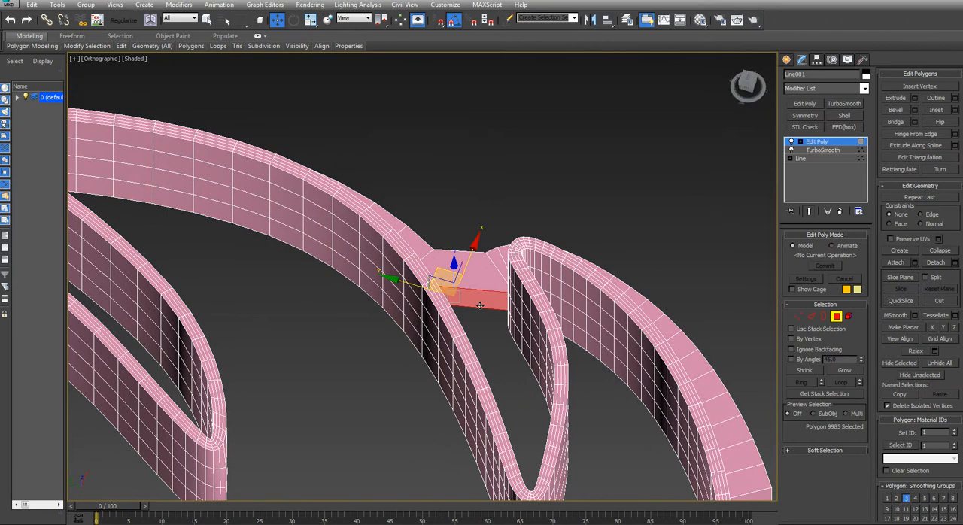
key("ctrl+d")
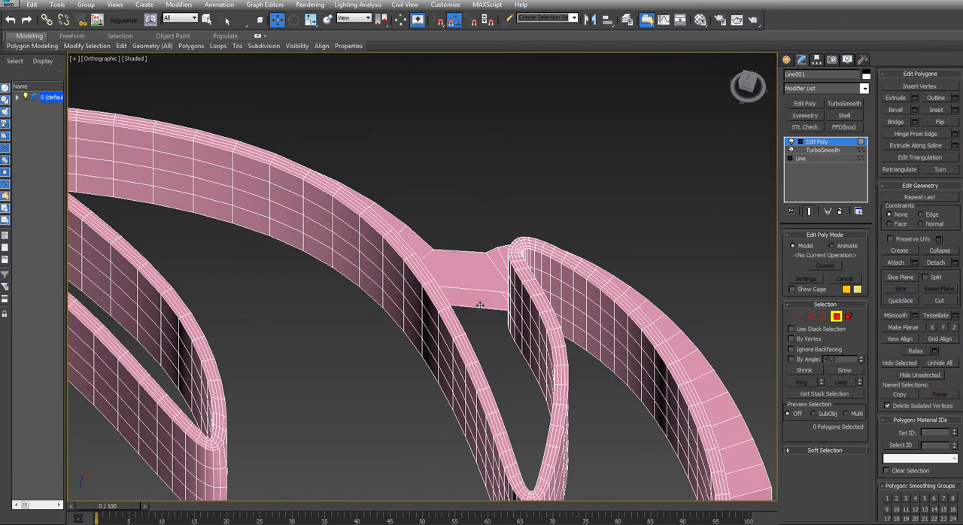
left_click(520, 339)
left_click(527, 357, "shift")
key("Delete")
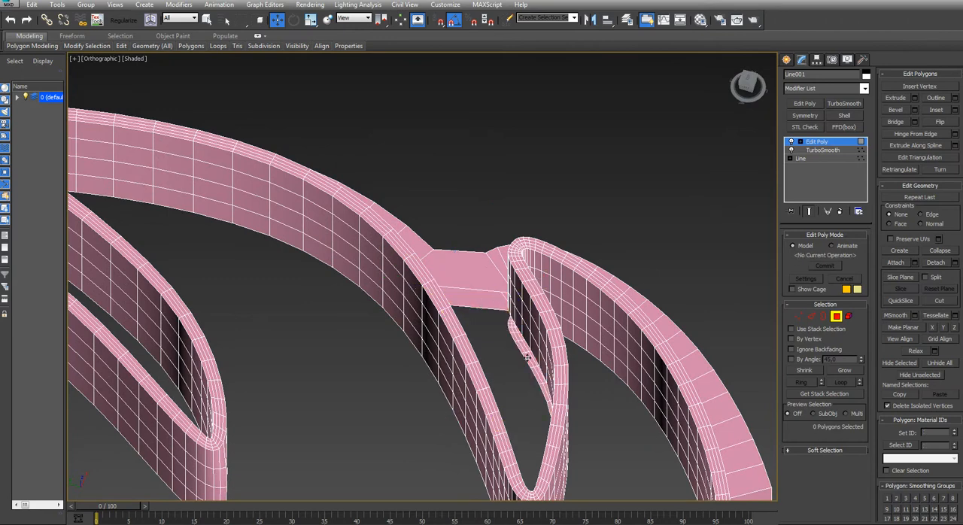
Cap the lower and upper open borders of the second right notch to fill it at flange level
key("3")
left_click(520, 357)
key("alt+p")
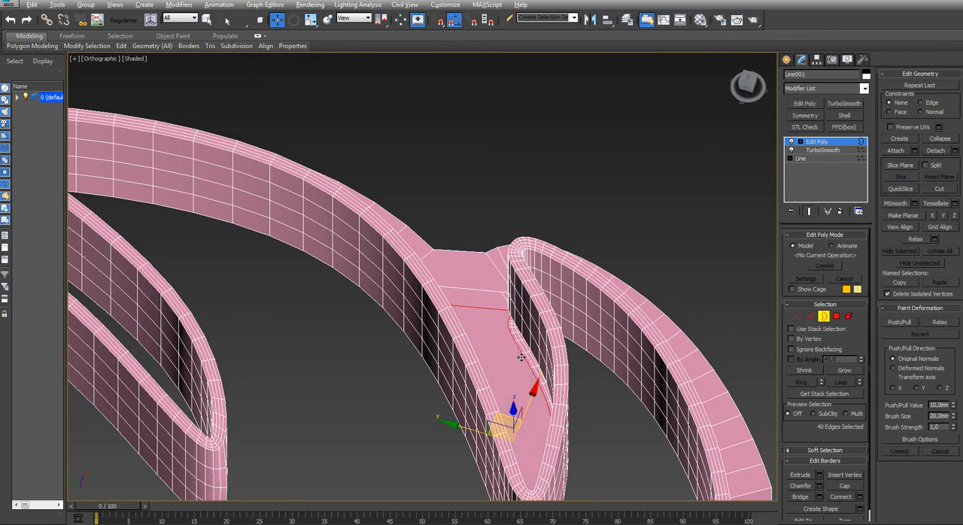
left_click(511, 320)
key("alt+p")
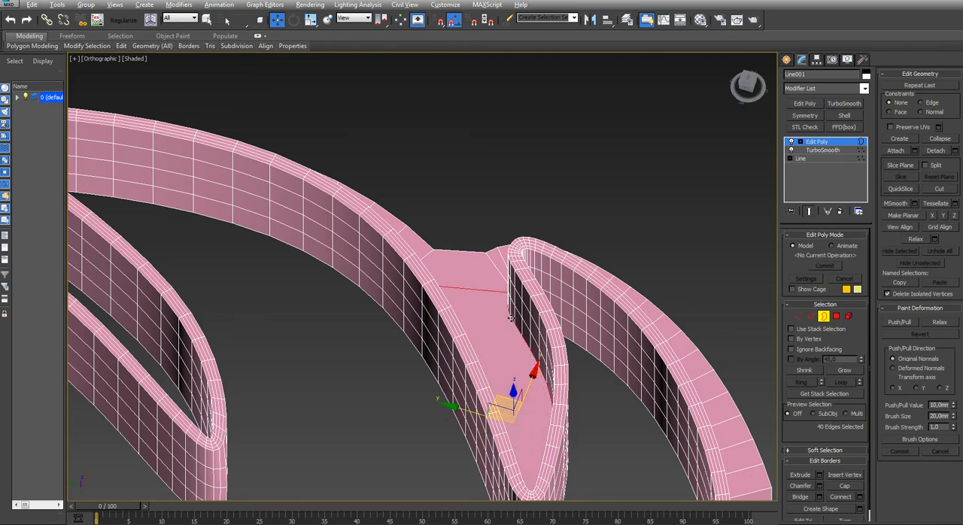
key("t")
left_click(532, 419)
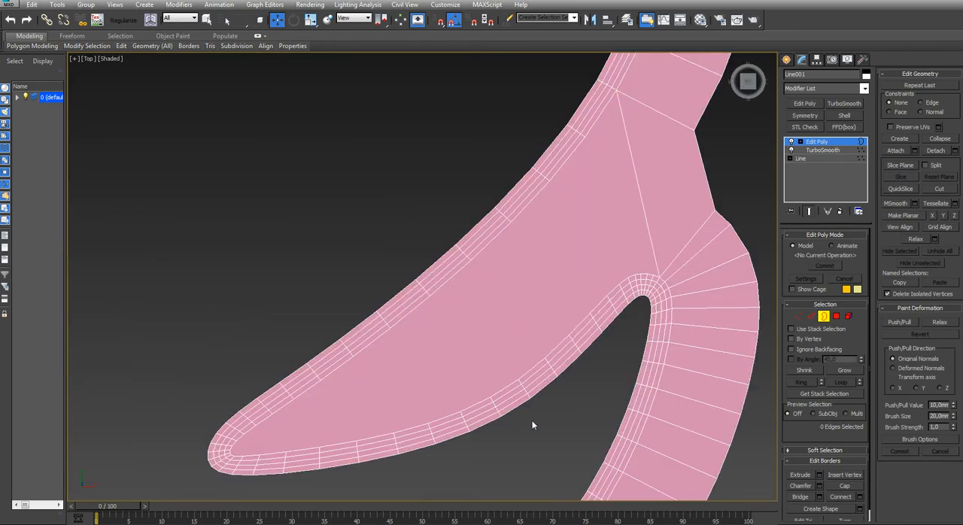
Delete the two facing flange end polygons at the uppermost right notch
scroll(529, 421, "down", 8)
middle_click_drag(492, 419, 524, 253)
middle_click_drag(510, 192, 469, 273)
scroll(481, 271, "up", 6)
key("4")
left_click(485, 271)
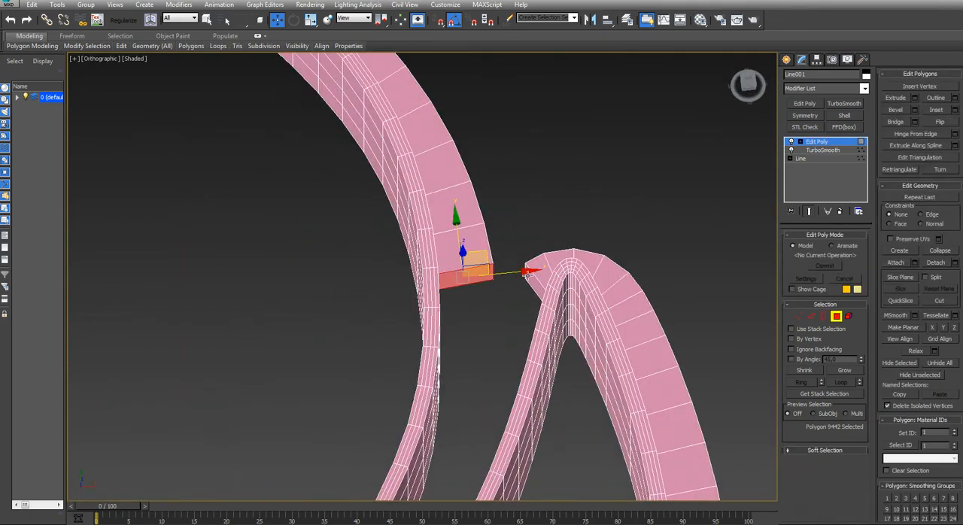
key("Delete")
key("3")
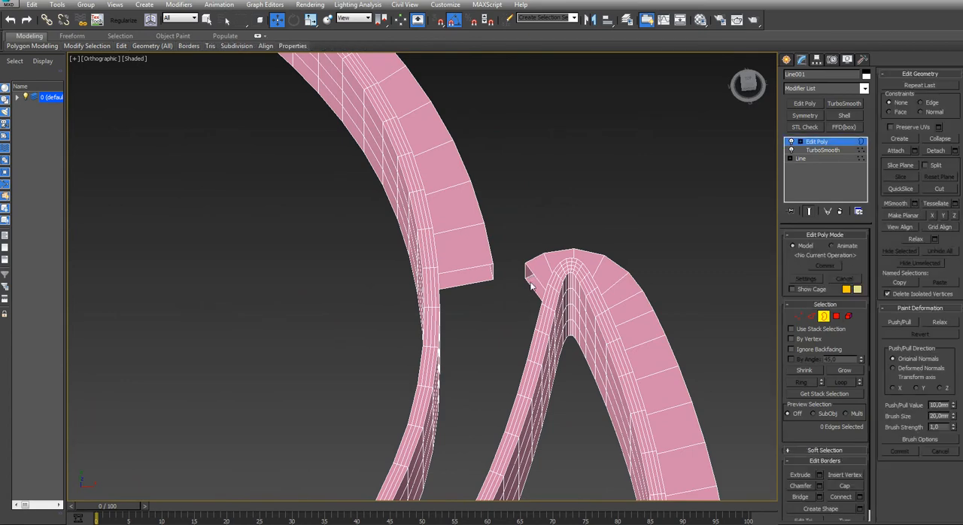
Try to bridge all border edges of both open flange ends across the uppermost right notch in one operation
left_click_drag(448, 229, 447, 229)
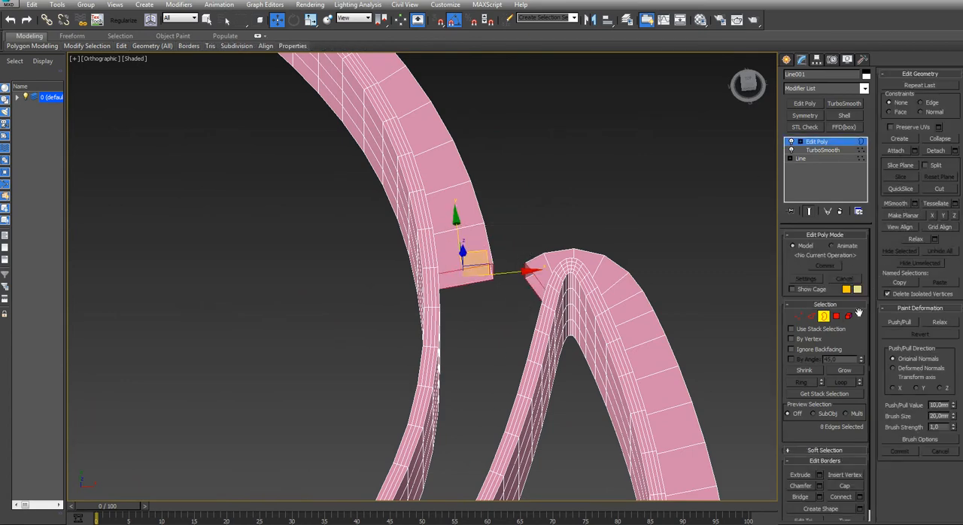
middle_click_drag(764, 205, 737, 206)
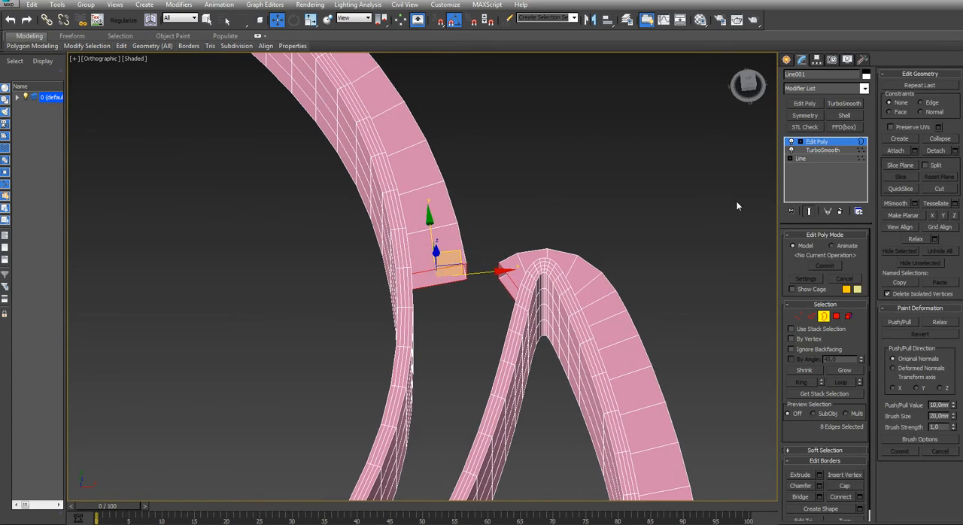
key("2")
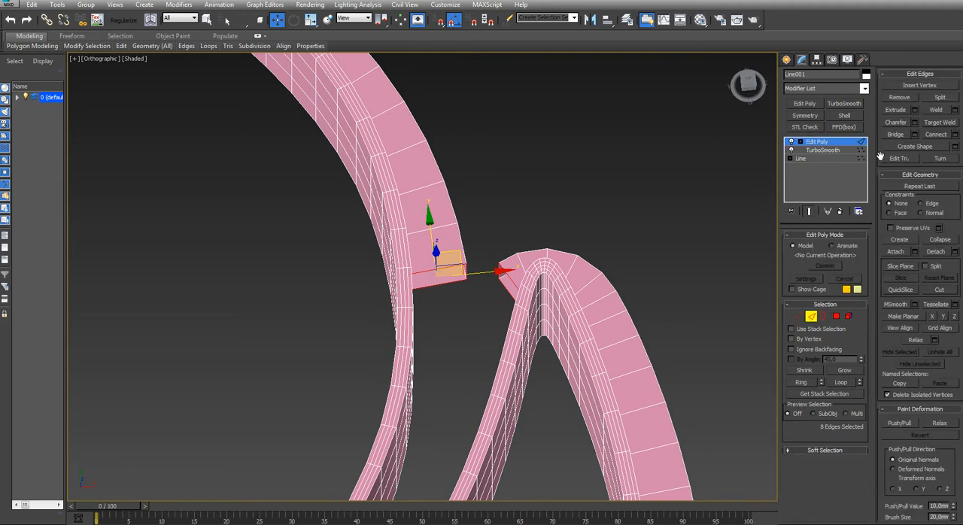
left_click(893, 134)
middle_click_drag(399, 354, 404, 323)
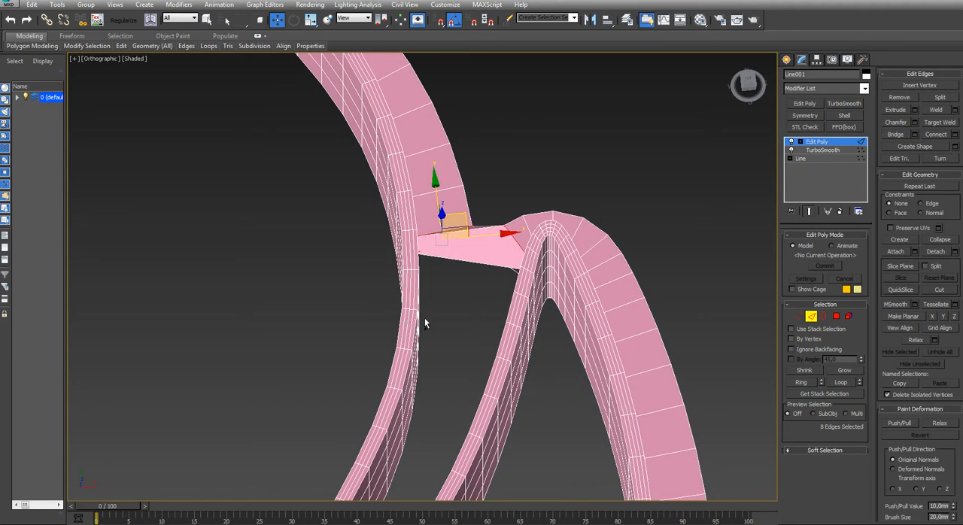
key("ctrl+z")
Bridge the matching edges of the two open flange ends individually across the uppermost right notch
key("3")
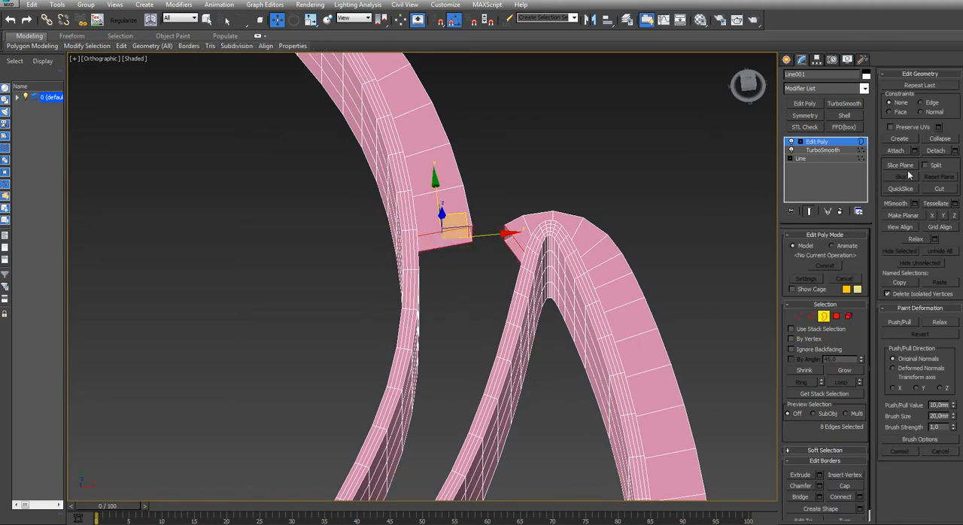
left_click(481, 268)
left_click(461, 244)
key("2")
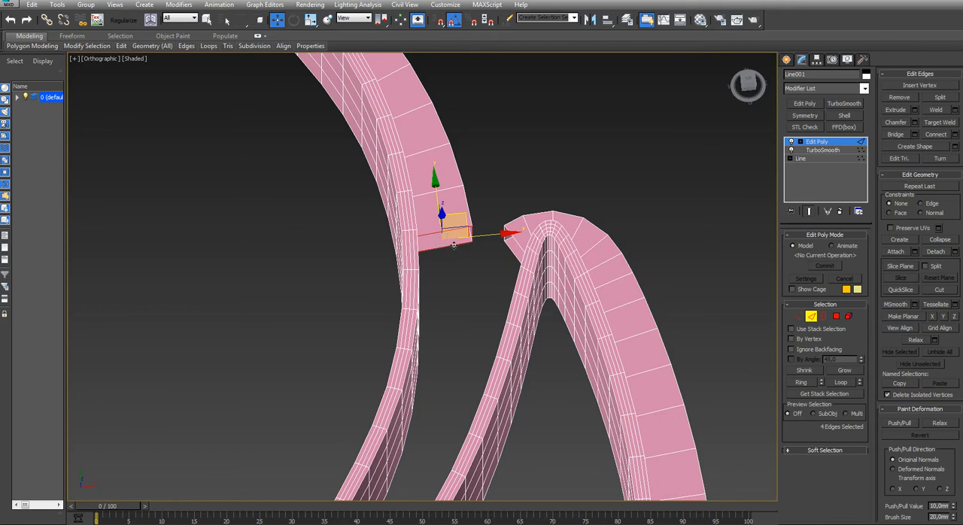
scroll(459, 260, "up", 3)
left_click(891, 134)
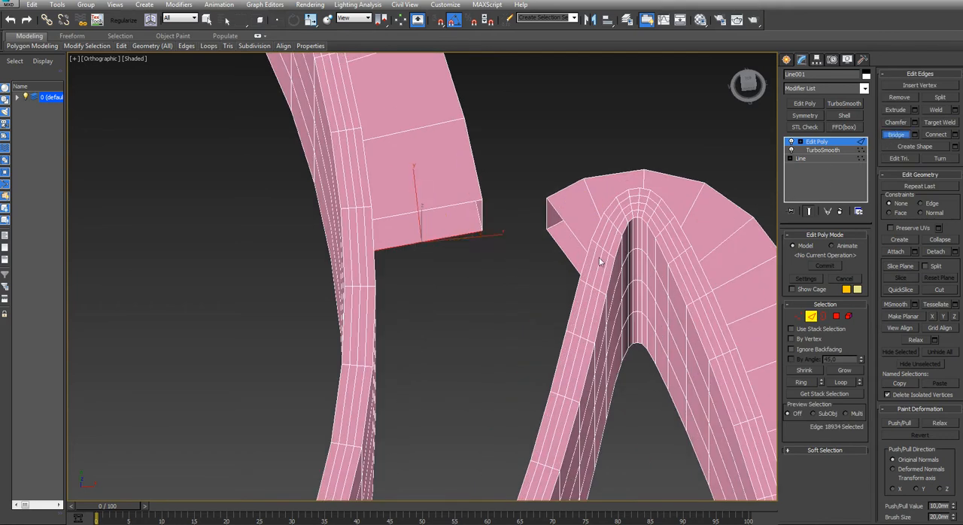
left_click(449, 238)
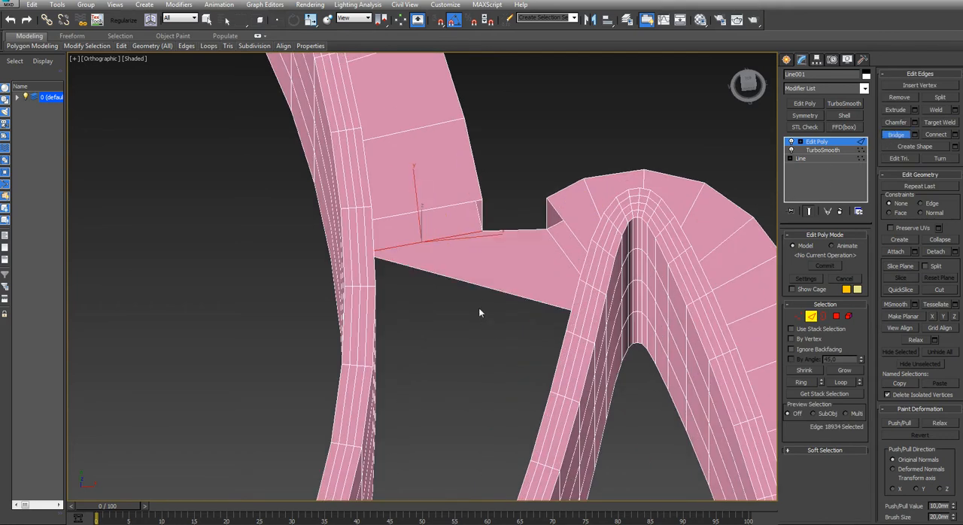
left_click(548, 217)
Delete the lowest row of wall polygons running around the inside of the uppermost right notch
middle_click_drag(555, 212, 540, 241, "alt")
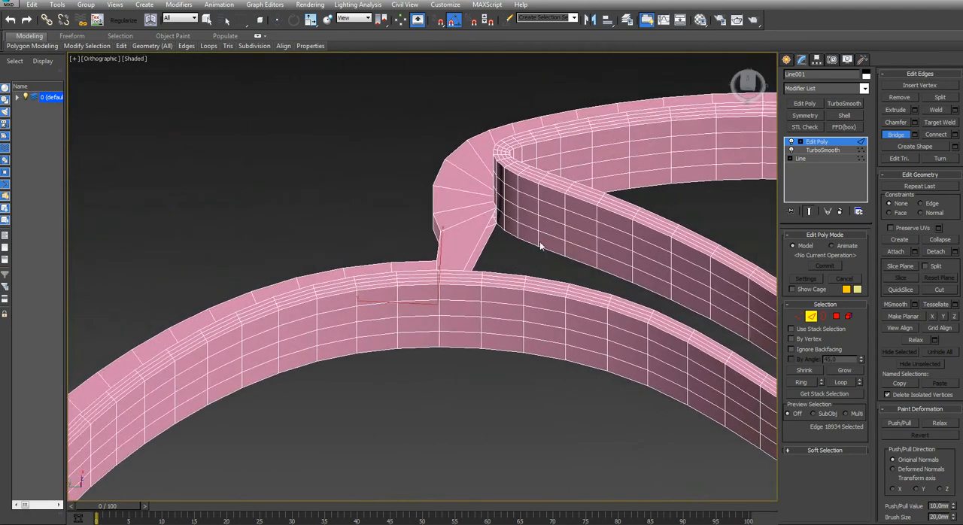
key("4")
key("w")
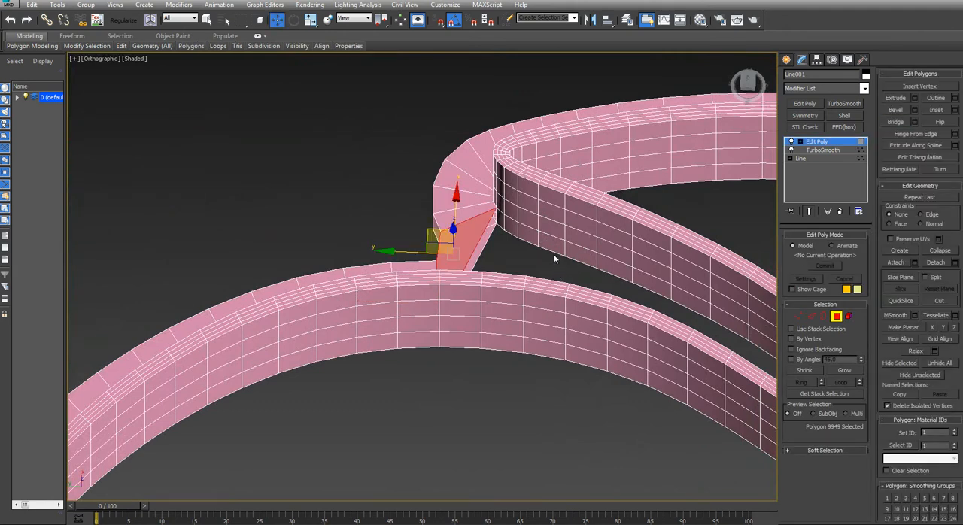
left_click(549, 244)
left_click(578, 254, "shift")
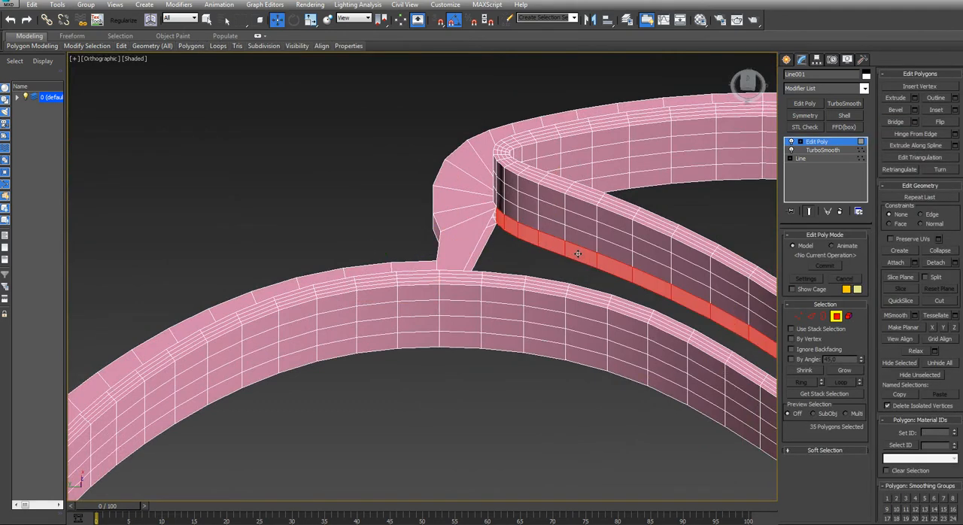
key("Delete")
Cap the lower and upper open borders of the uppermost right notch so the flange fills it
key("3")
left_click(568, 258)
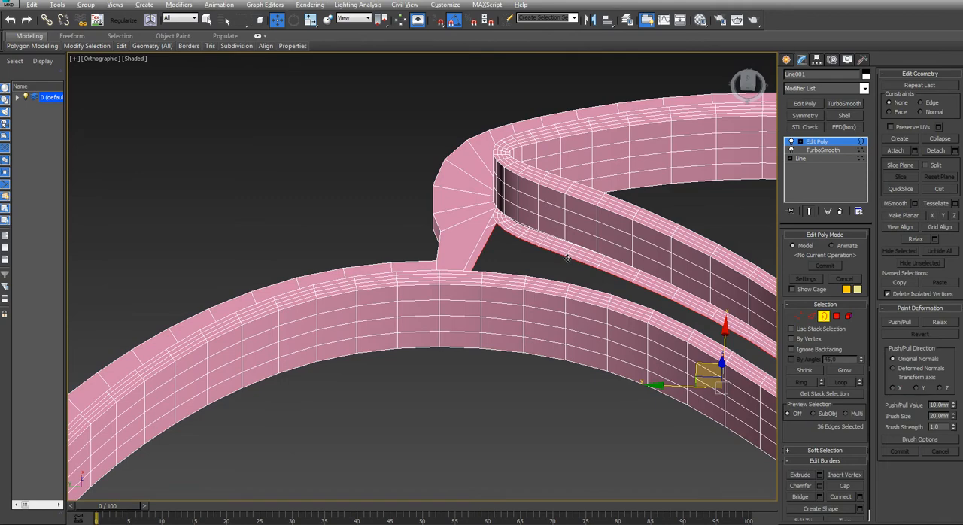
key("alt+p")
left_click(575, 244)
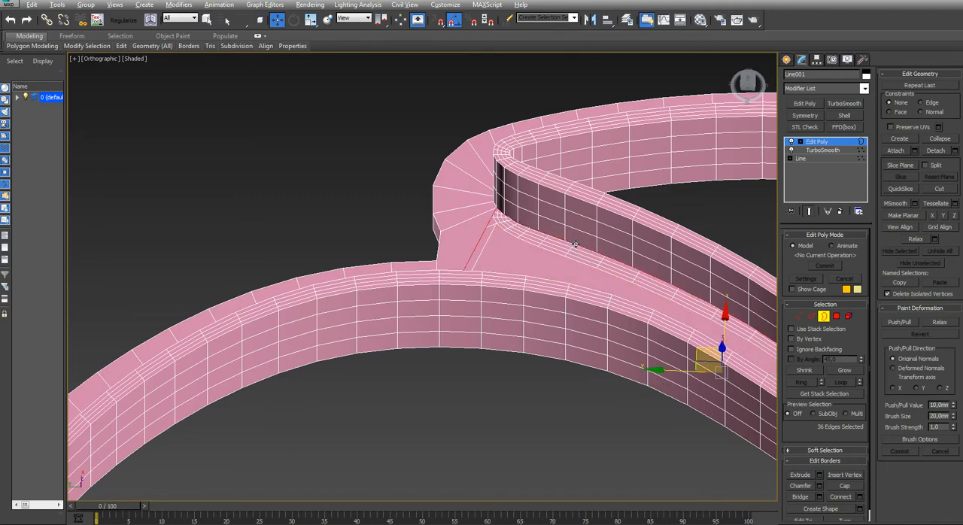
Delete the two facing flange end polygons at the uppermost left notch
scroll(574, 243, "down", 6)
scroll(488, 286, "up", 1)
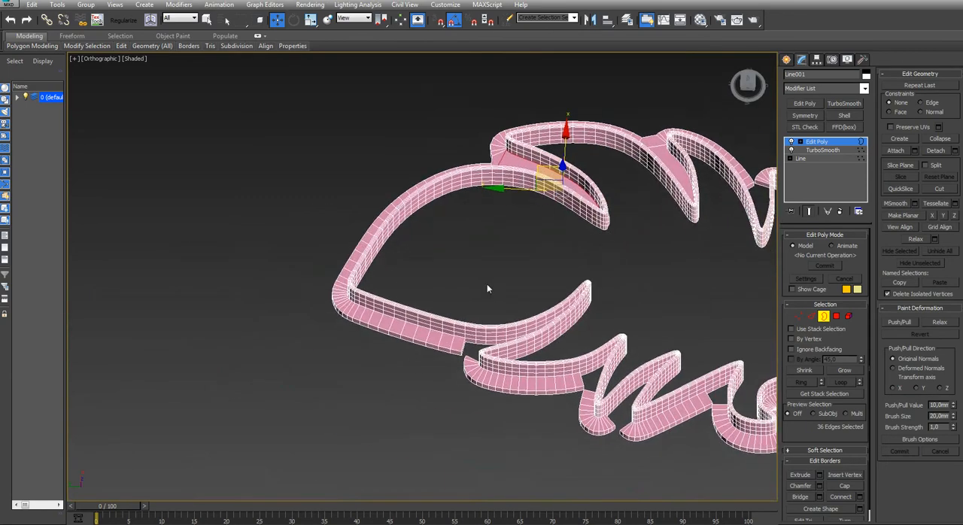
scroll(486, 355, "up", 5)
scroll(497, 319, "up", 5)
key("4")
left_click(431, 295)
scroll(430, 297, "down", 5)
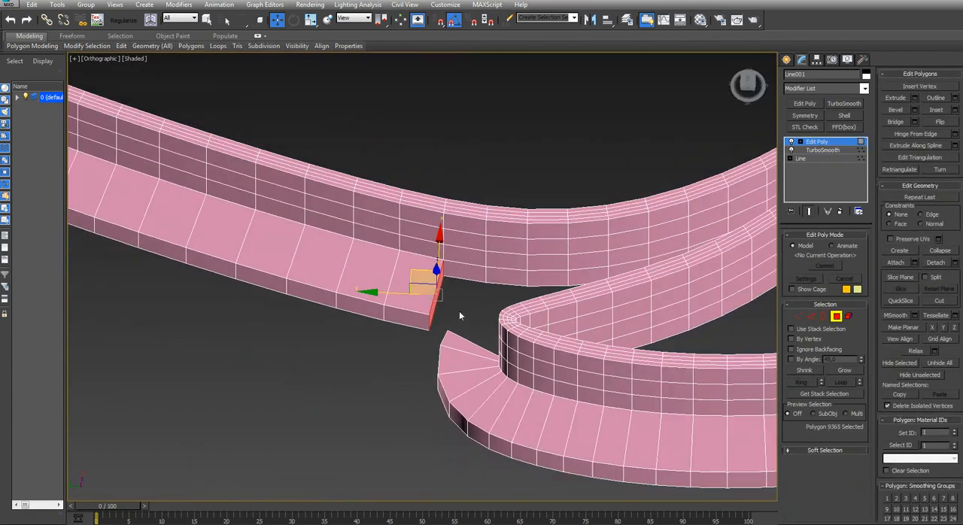
middle_click_drag(459, 312, 355, 290, "alt")
left_click(359, 281, "ctrl")
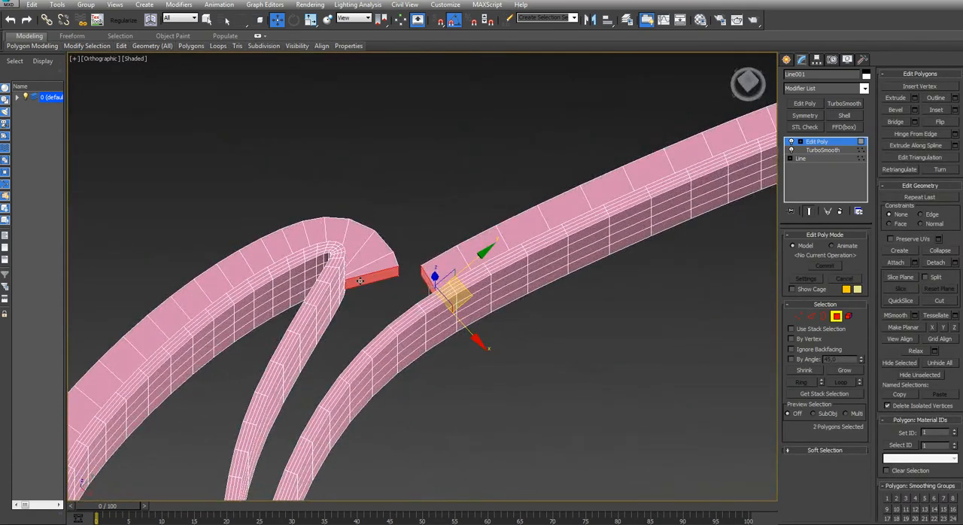
key("Delete")
Bridge the matching edges of the open flange ends one pair at a time across the uppermost left notch
scroll(368, 276, "up", 5)
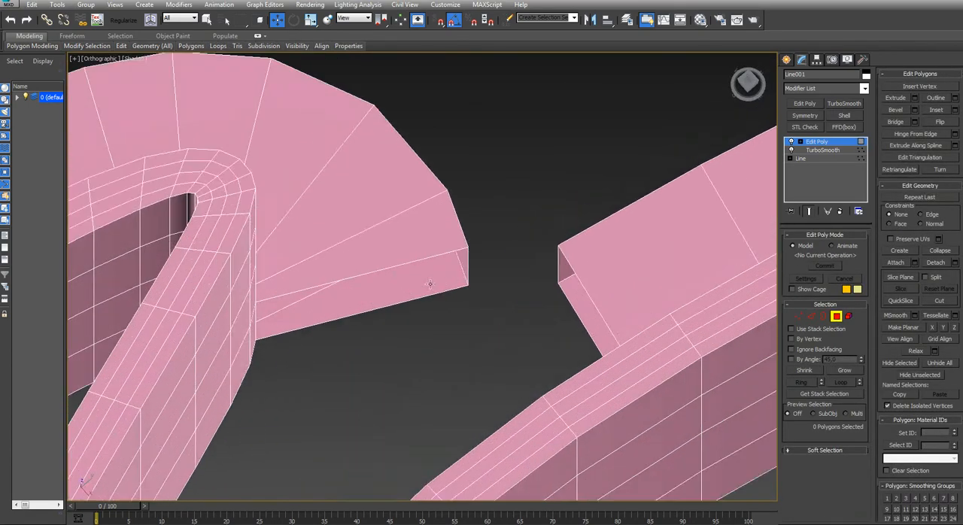
left_click(895, 122)
key("2")
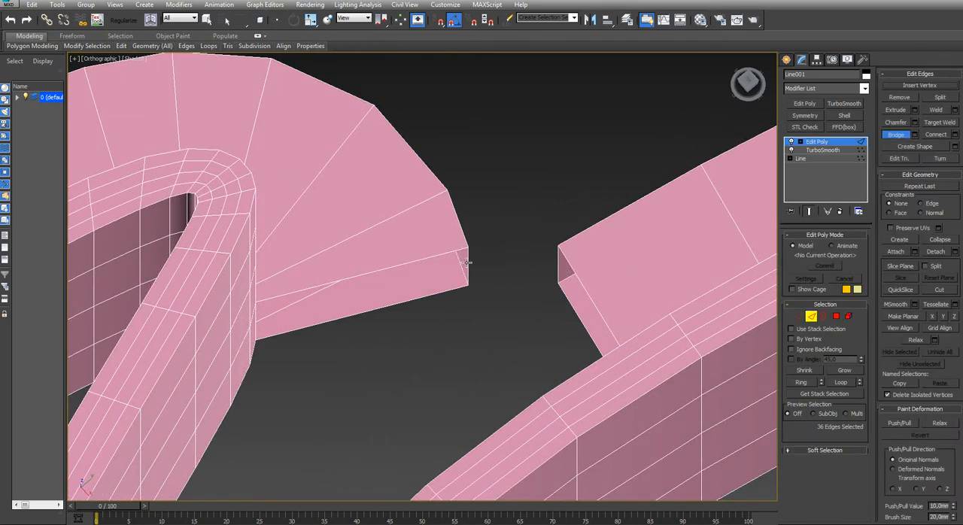
left_click(556, 267)
left_click(434, 295)
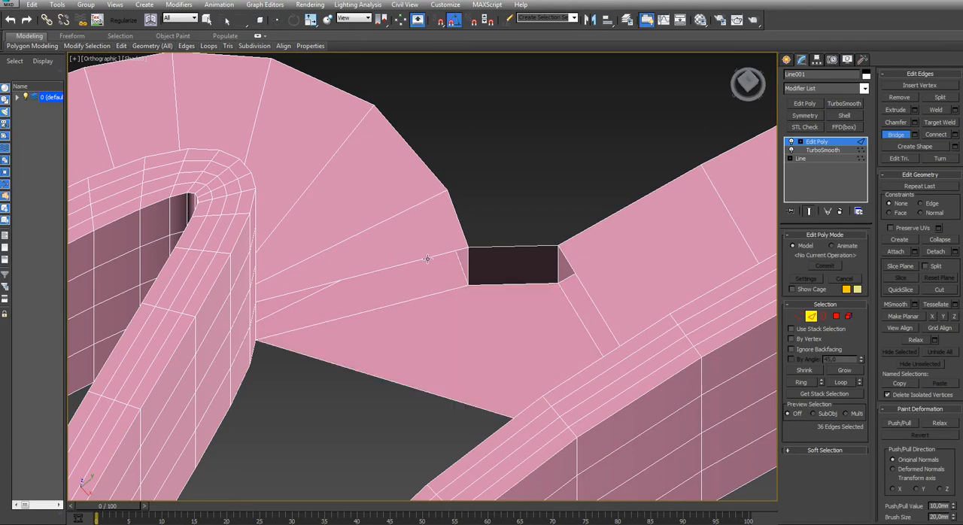
left_click(586, 291)
Delete the lowest row of wall polygons running around the inside of the uppermost left notch
scroll(447, 361, "down", 8)
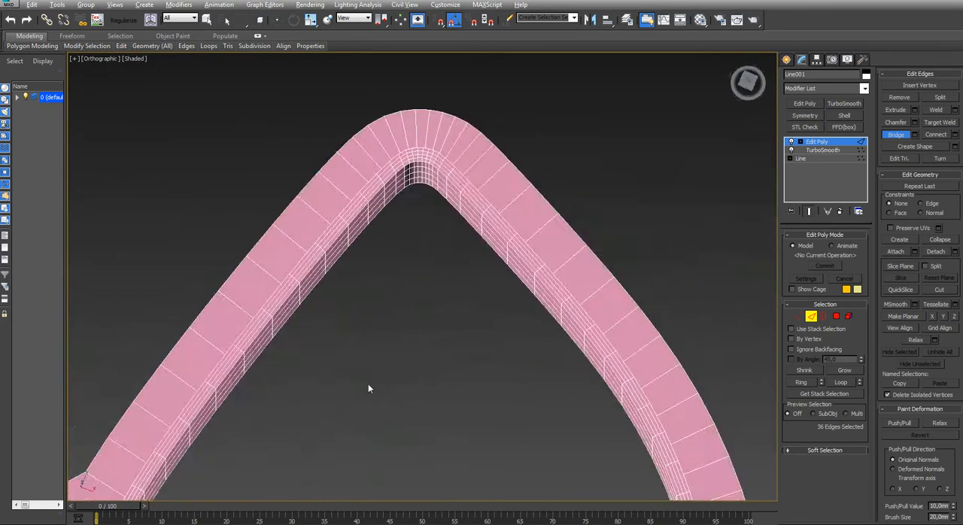
middle_click_drag(346, 432, 430, 228)
scroll(333, 387, "up", 10)
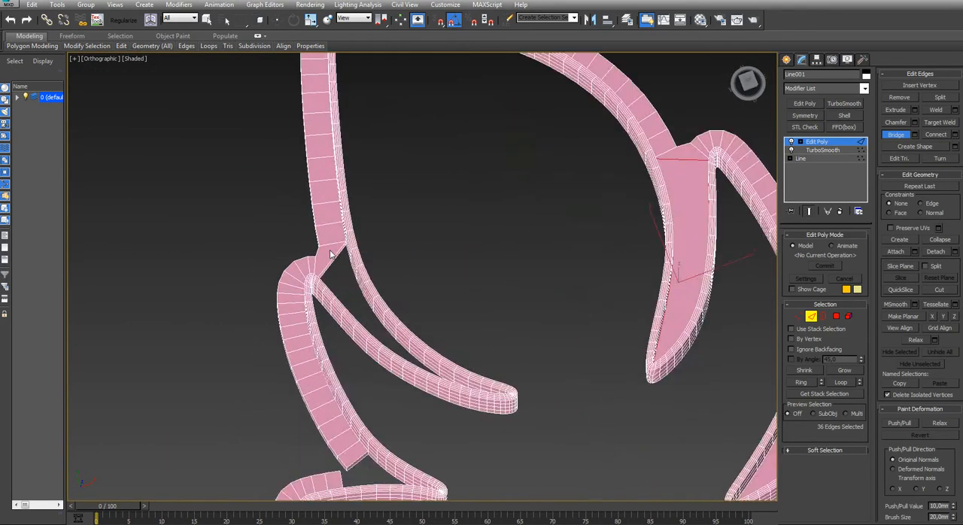
scroll(402, 327, "up", 4)
key("3")
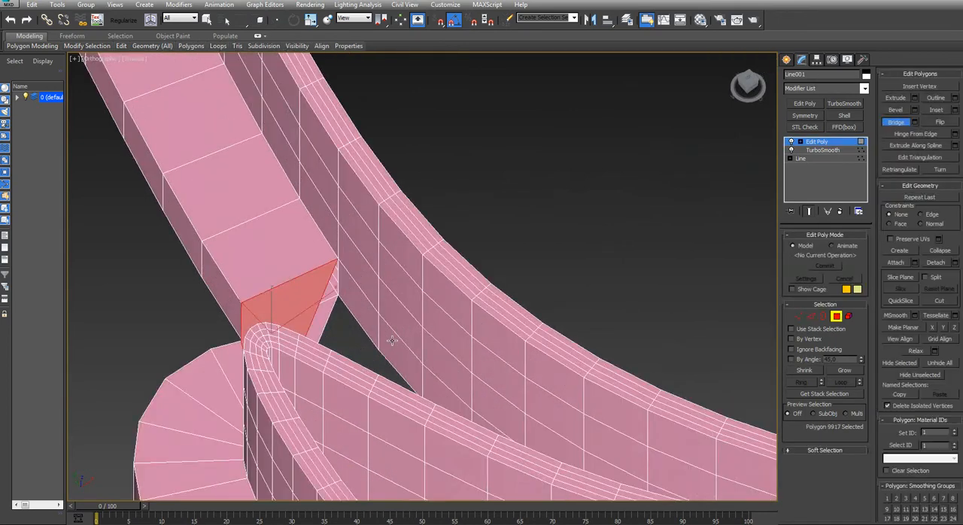
key("w")
left_click(367, 328)
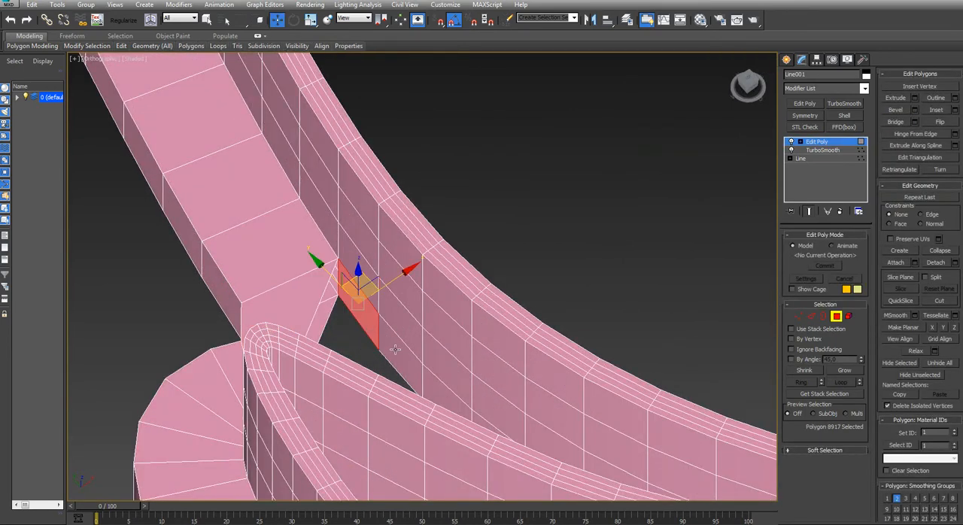
left_click(398, 352, "shift")
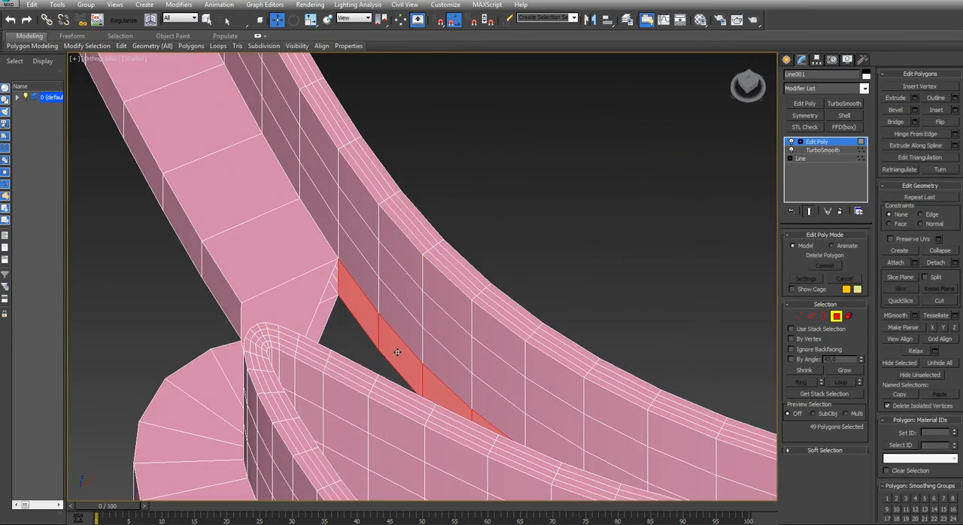
key("Delete")
Cap the lower and upper open borders of the uppermost left notch so the flange fills it
key("3")
left_click(386, 356)
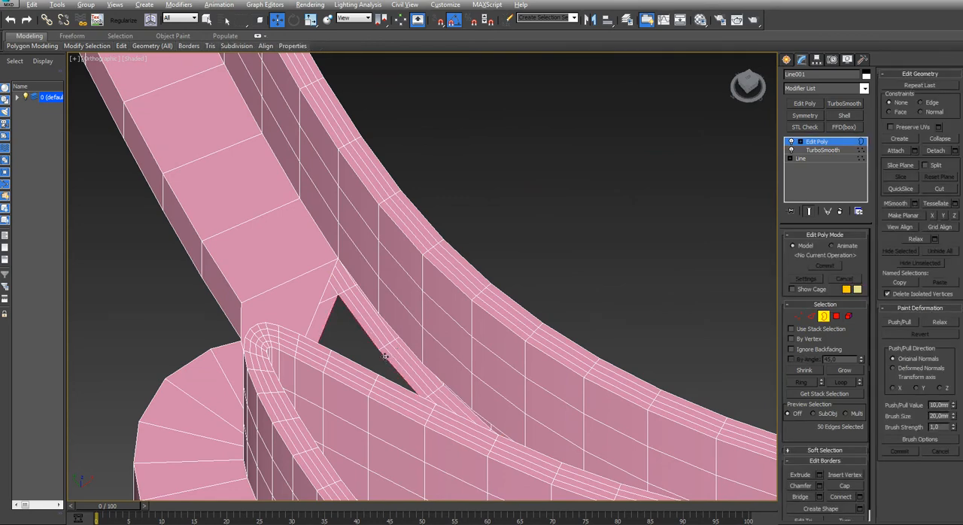
key("alt+p")
left_click(400, 340)
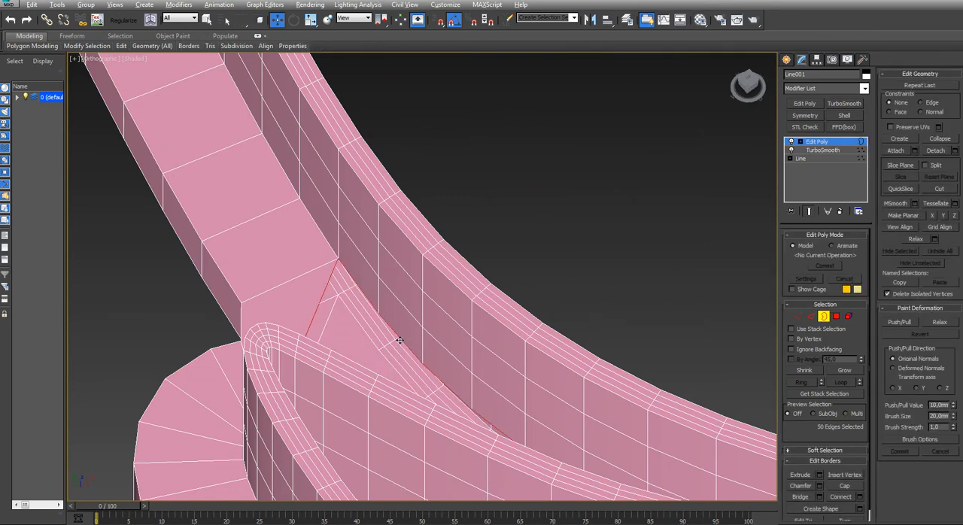
Shift the outer corner vertices of the upper flange end slightly outward and up at the second left notch
key("t")
key("z")
middle_click_drag(399, 358, 411, 226)
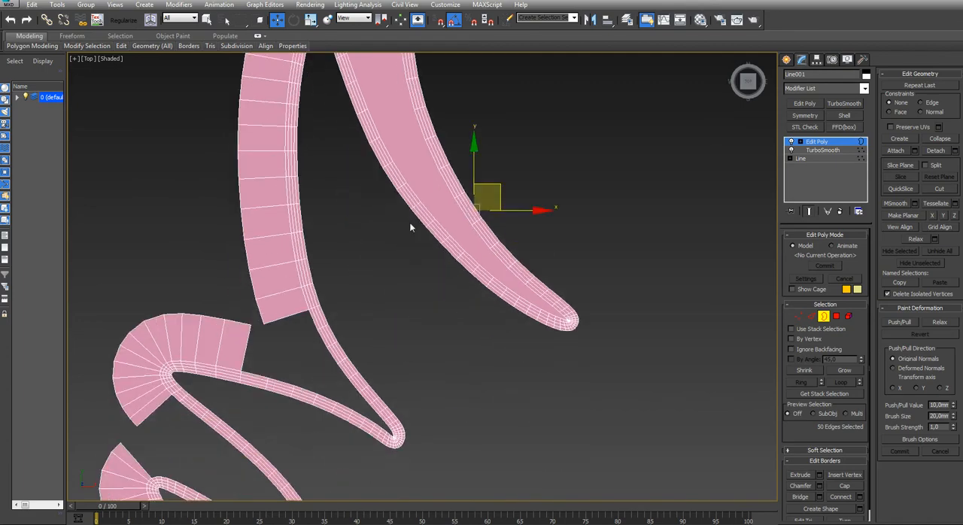
scroll(290, 414, "down", 4)
middle_click_drag(278, 401, 333, 226, "alt")
key("t")
key("z")
scroll(267, 365, "down", 2)
scroll(298, 308, "up", 5)
key("1")
left_click_drag(333, 336, 310, 360)
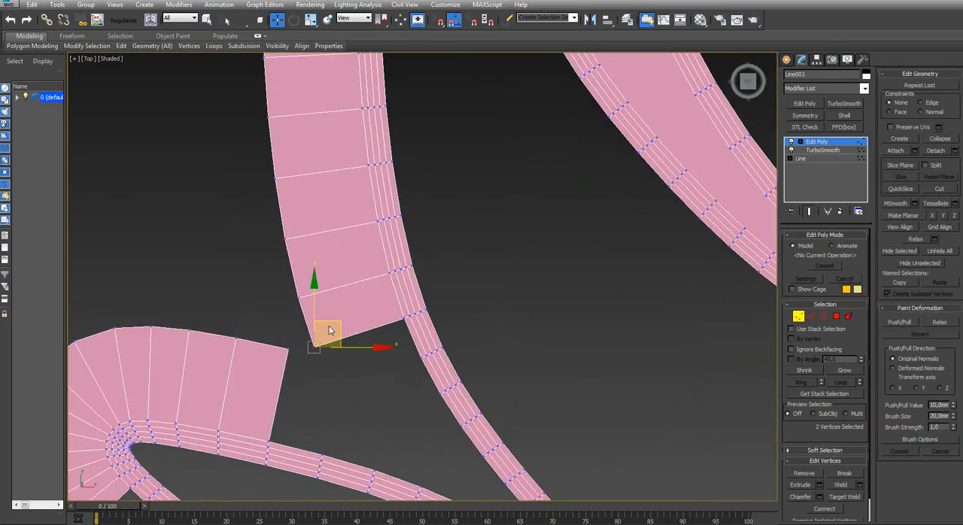
left_click_drag(338, 320, 325, 310)
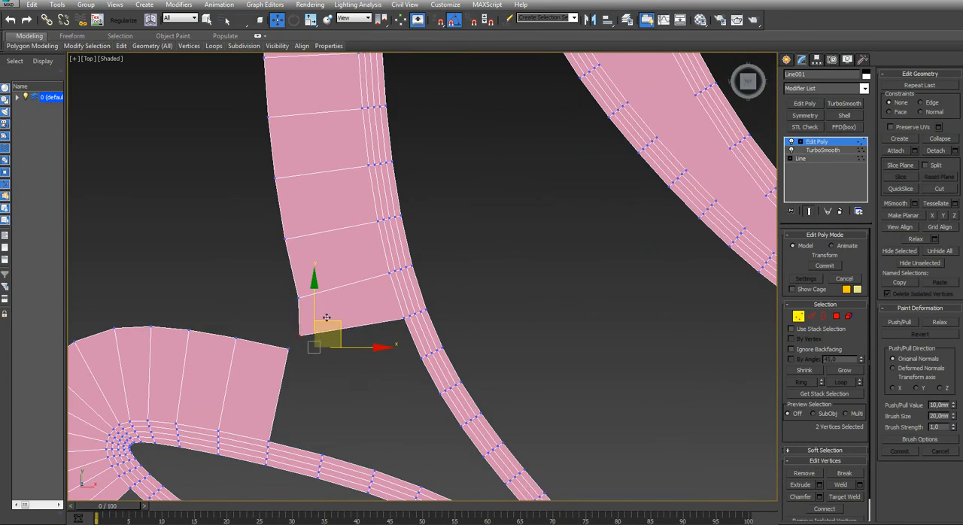
Delete the two facing flange end polygons at the second left notch
middle_click_drag(321, 401, 277, 354, "alt")
key("4")
left_click(275, 343)
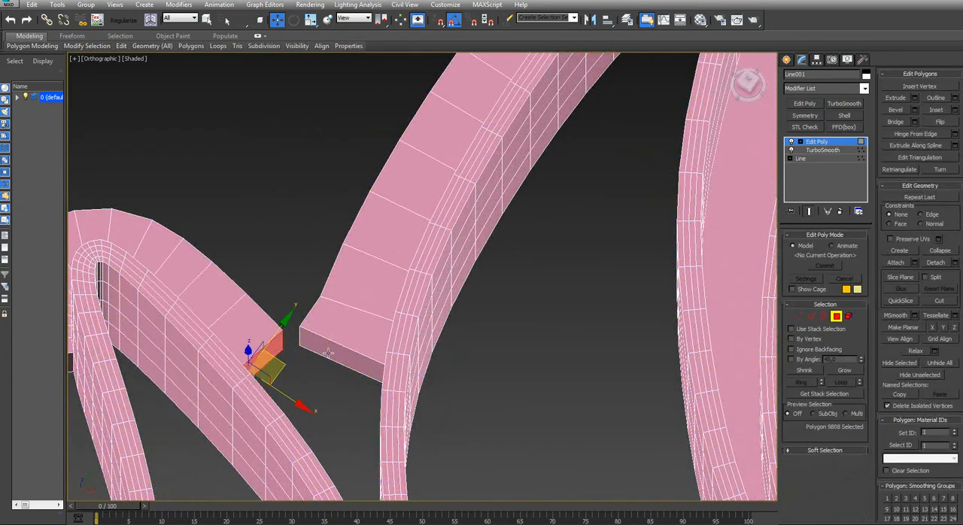
left_click(328, 354, "ctrl")
key("Delete")
Bridge the matching edges of the open flange ends across the second left notch, starting with the lower pair
key("2")
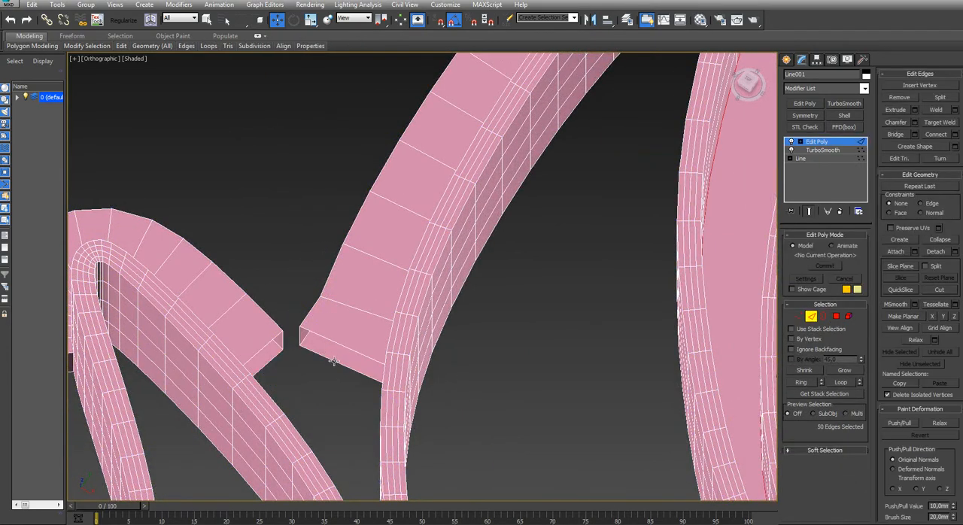
left_click(334, 360)
left_click(273, 358, "ctrl")
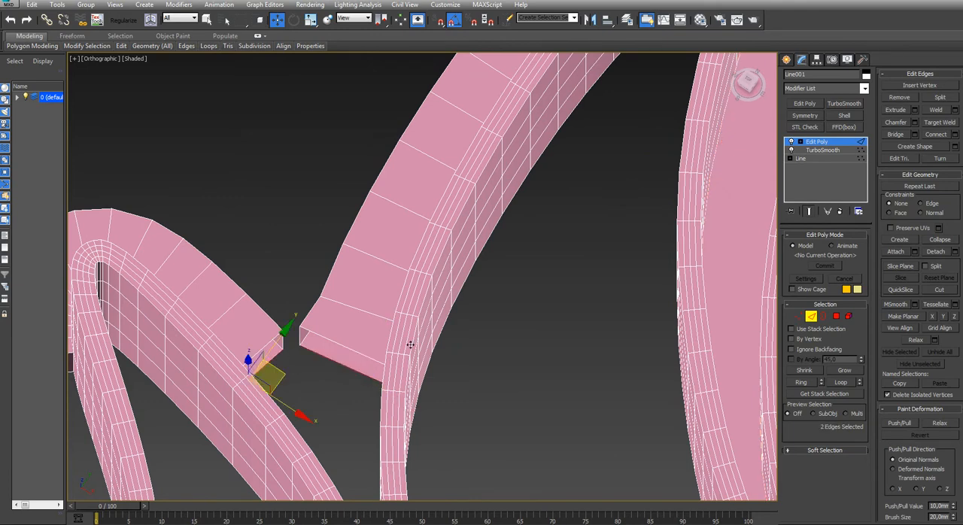
left_click(896, 134)
left_click(299, 338)
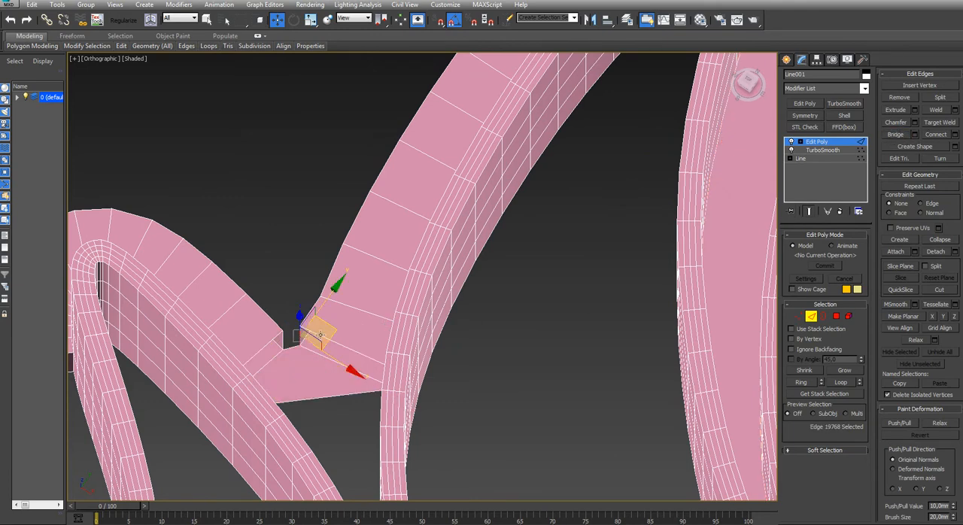
left_click(280, 339, "ctrl")
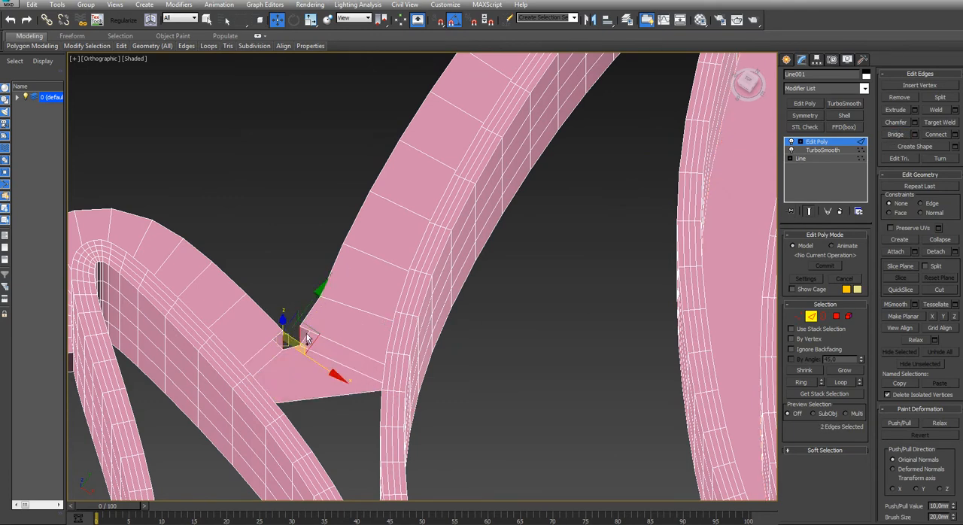
left_click(364, 352, "ctrl")
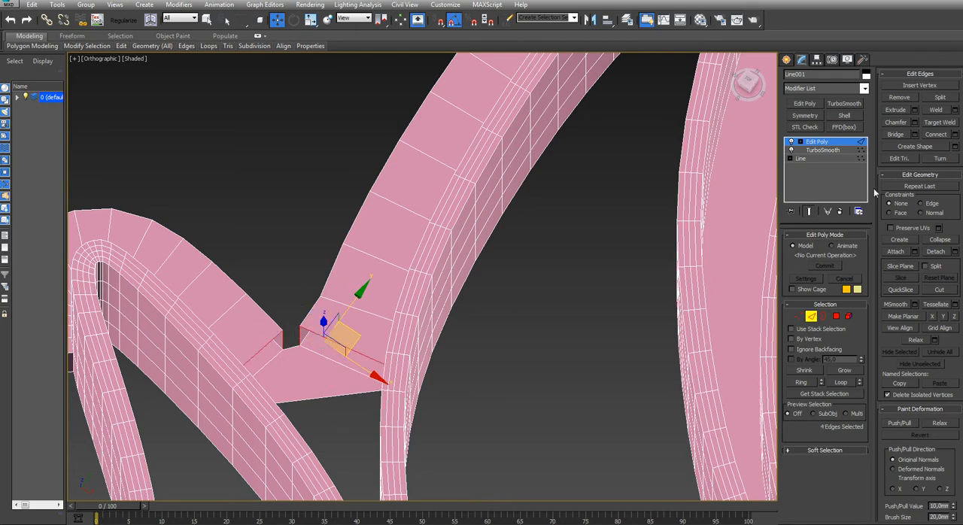
left_click(894, 135)
Delete the lowest row of wall polygons running around the inside of the second left notch
middle_click_drag(282, 389, 362, 383, "alt")
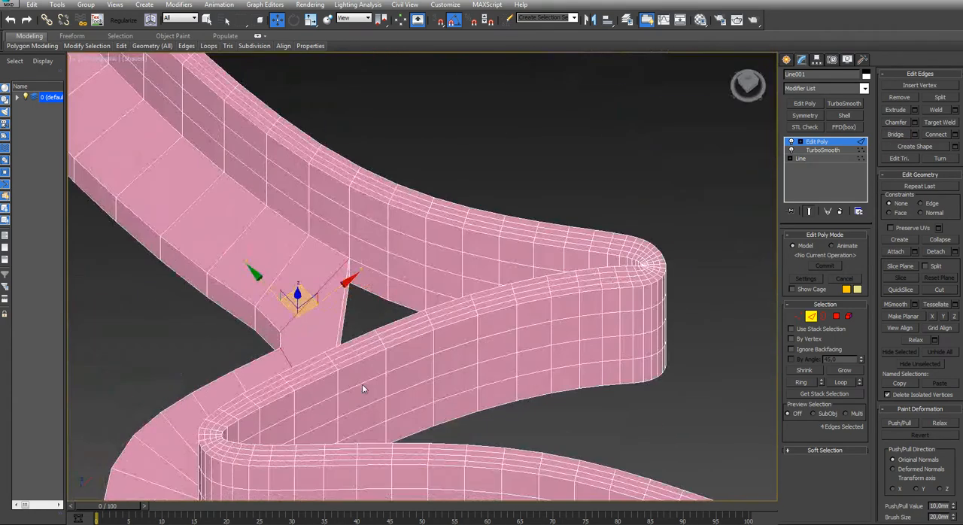
key("4")
left_click(363, 282)
left_click(396, 297, "shift")
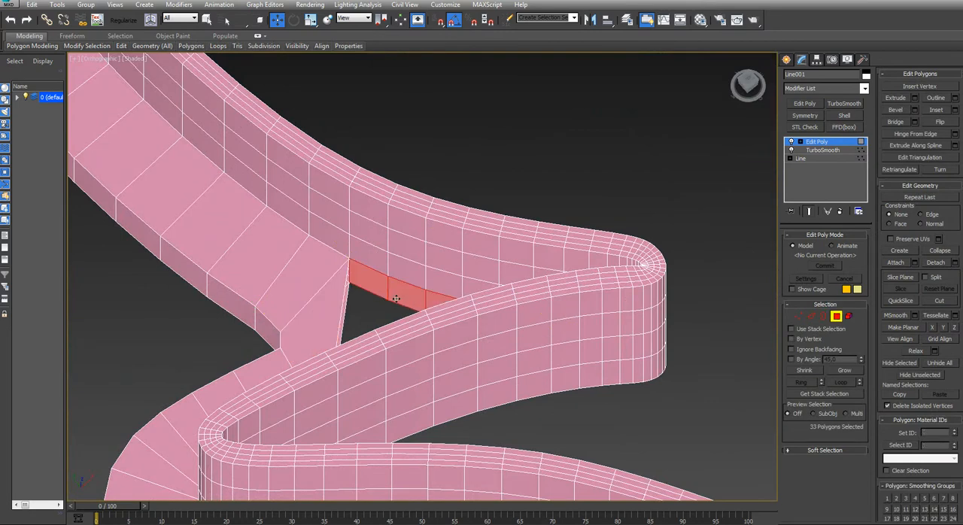
key("Delete")
Cap the lower and upper open borders of the second left notch so the flange fills it
middle_click_drag(395, 299, 385, 312)
key("3")
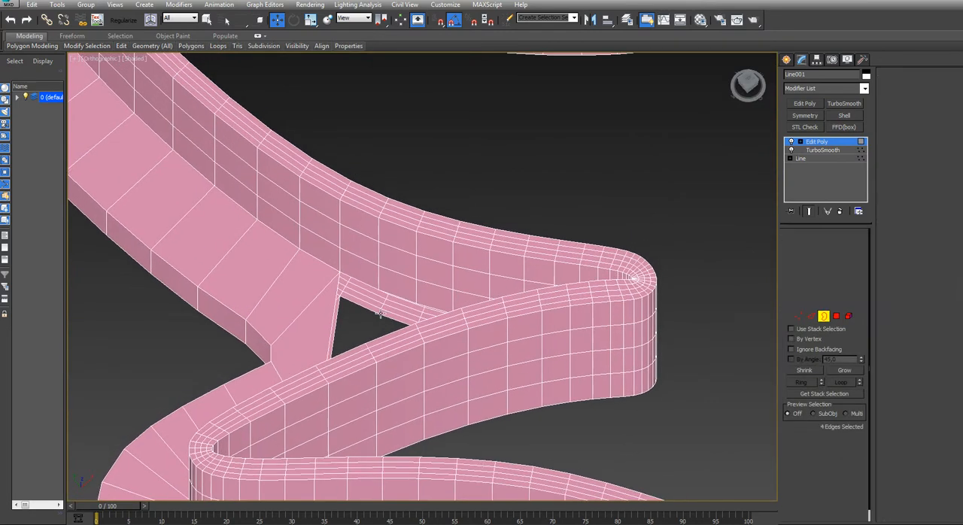
left_click(383, 314)
key("alt+p")
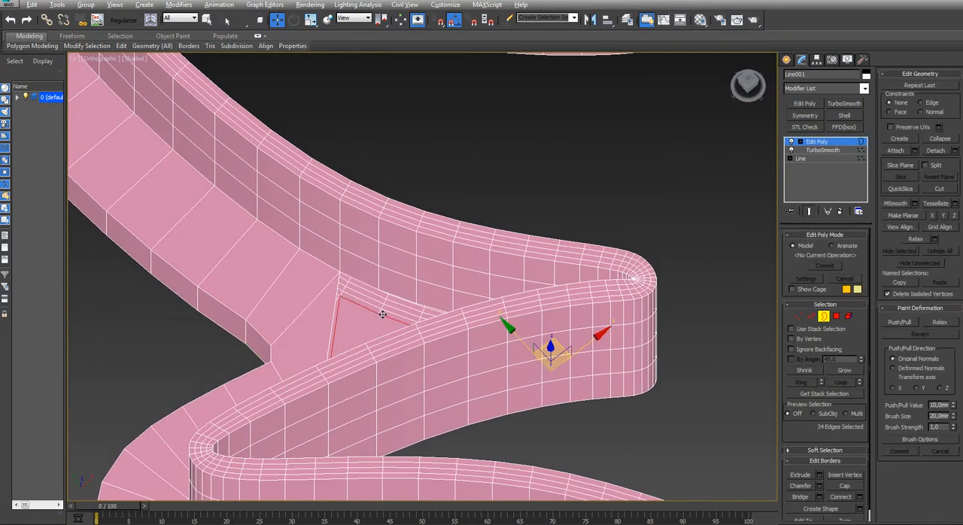
left_click(395, 294)
Shift the outer corner vertices of the upper flange end slightly outward at the third left notch
key("t")
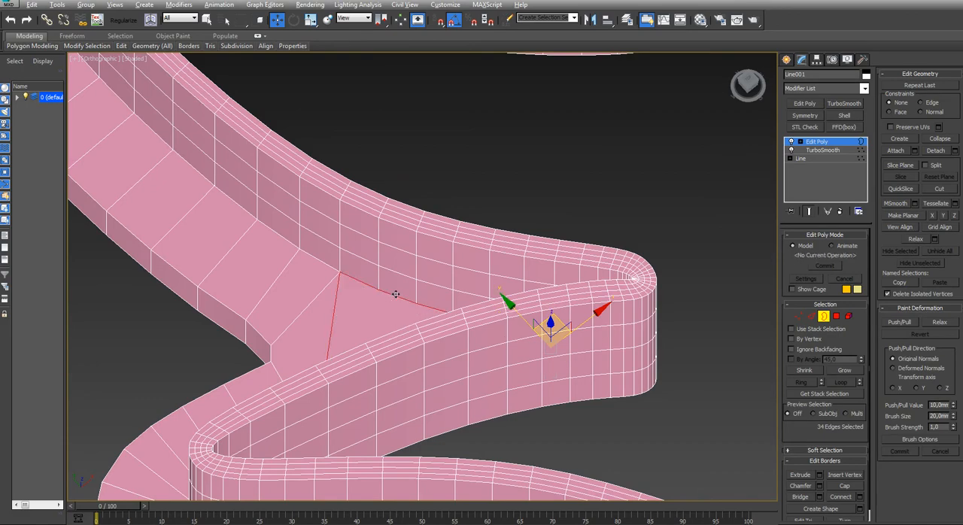
scroll(291, 362, "down", 6)
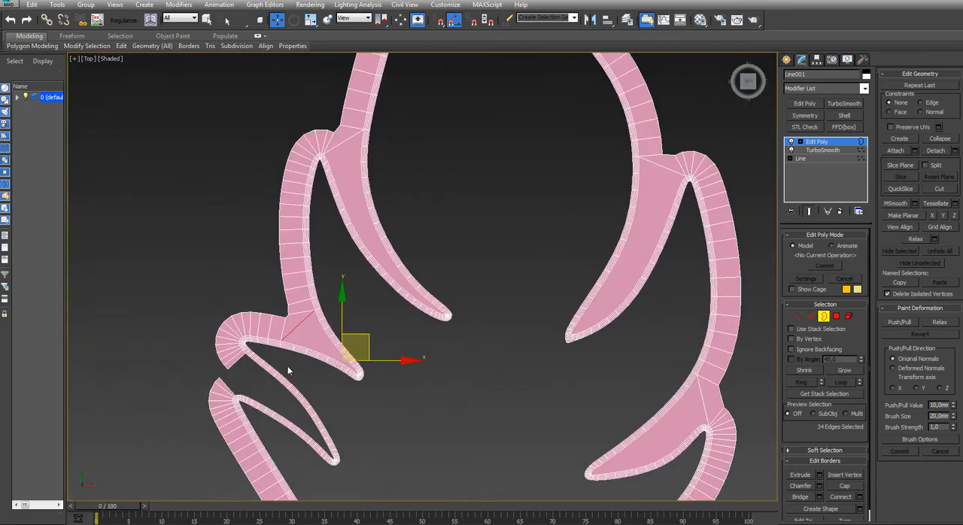
middle_click_drag(288, 366, 351, 256)
scroll(248, 260, "up", 9)
key("1")
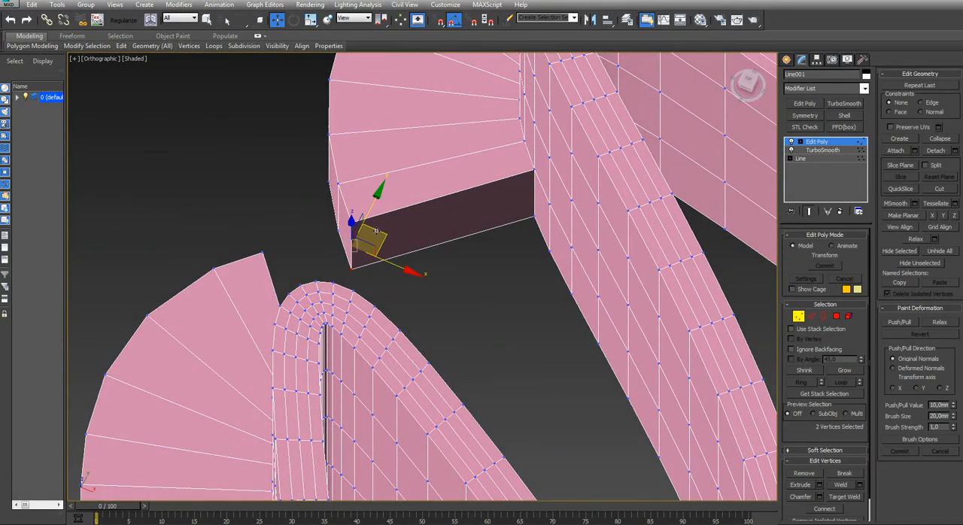
left_click_drag(382, 230, 361, 228)
left_click(278, 267)
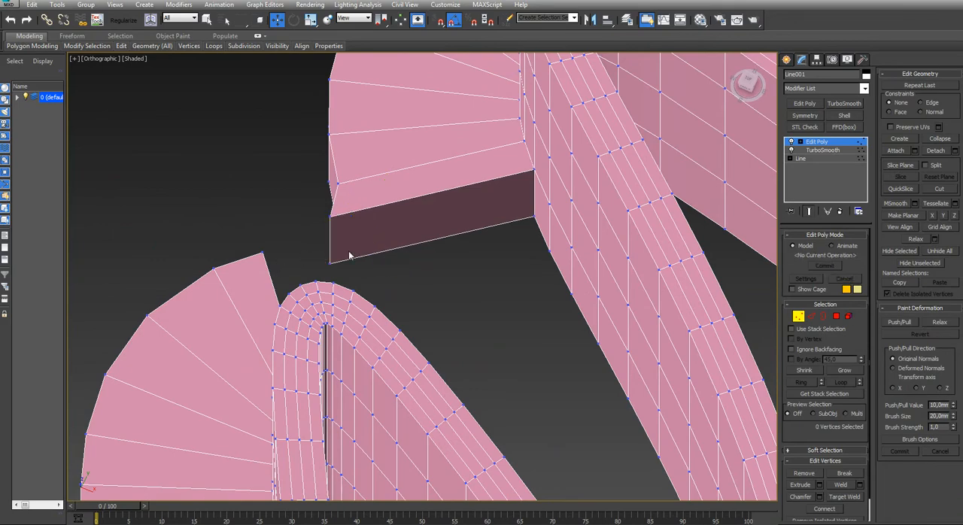
Delete the two facing flange end polygons at the third left notch
key("4")
left_click(378, 218)
middle_click_drag(378, 219, 258, 175, "alt")
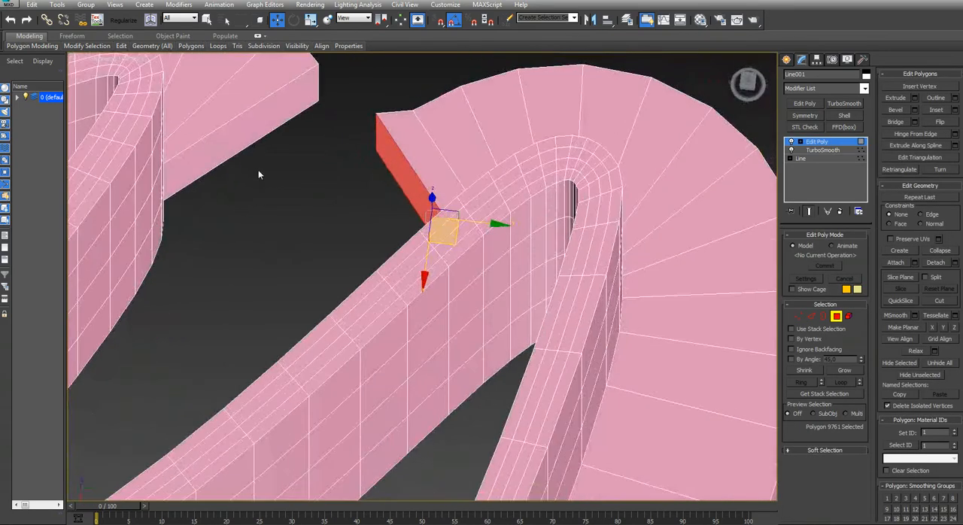
left_click(256, 128, "ctrl")
key("Delete")
Bridge the lower, outer vertical and upper edge pairs of the open flange ends across the third left notch
key("3")
key("2")
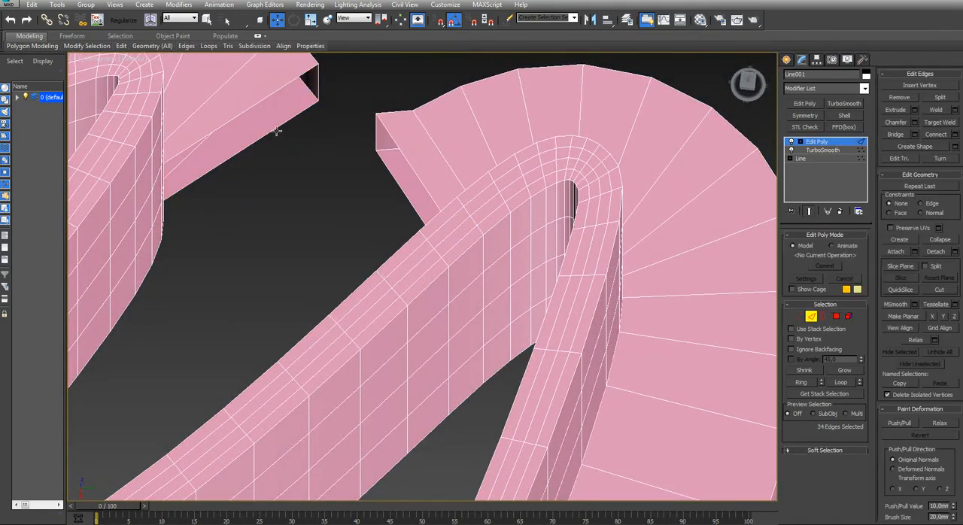
left_click(277, 130)
left_click(393, 181, "ctrl")
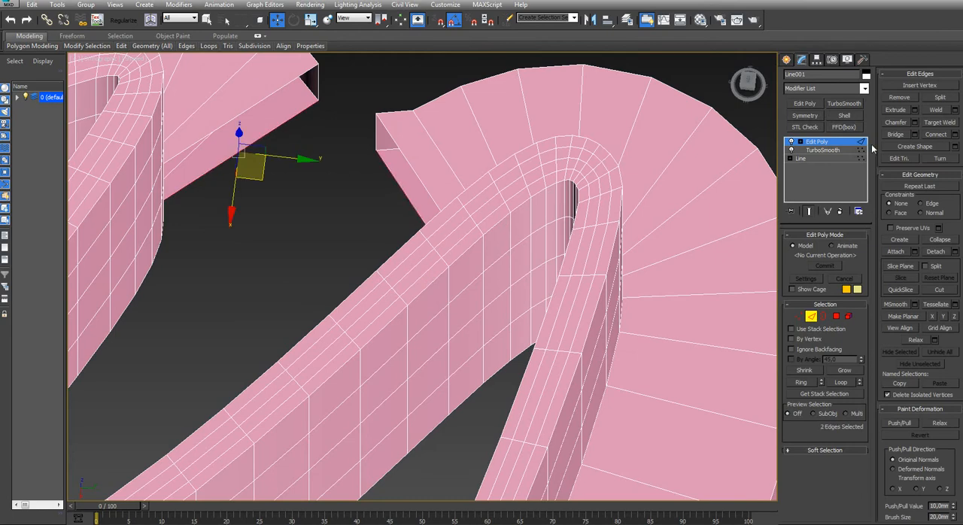
left_click(895, 134)
left_click(374, 133)
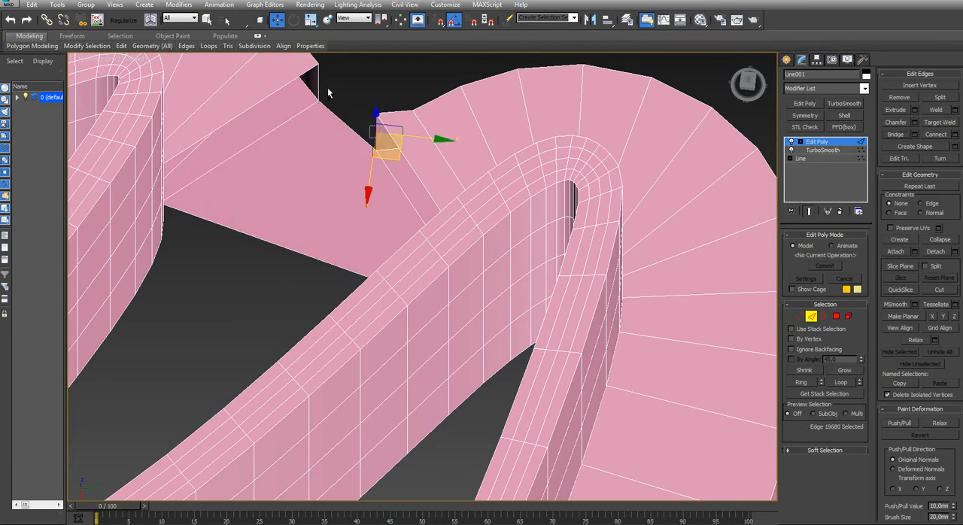
left_click(316, 78, "ctrl")
left_click(895, 134)
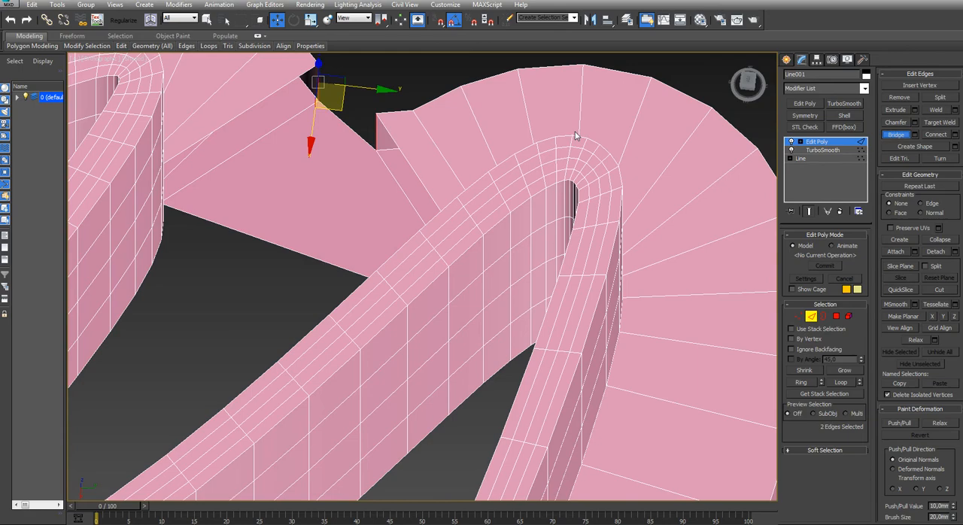
left_click(404, 150)
left_click(257, 100, "ctrl")
left_click(898, 135)
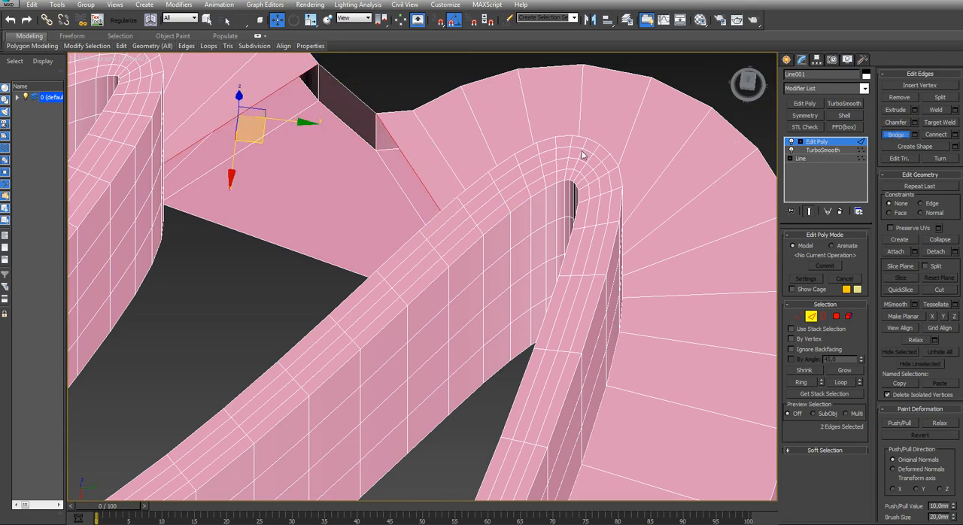
Delete the lowest row of wall polygons running around the inside of the third left notch
middle_click_drag(242, 203, 169, 228, "alt")
middle_click_drag(169, 228, 272, 223)
key("4")
left_click(197, 235)
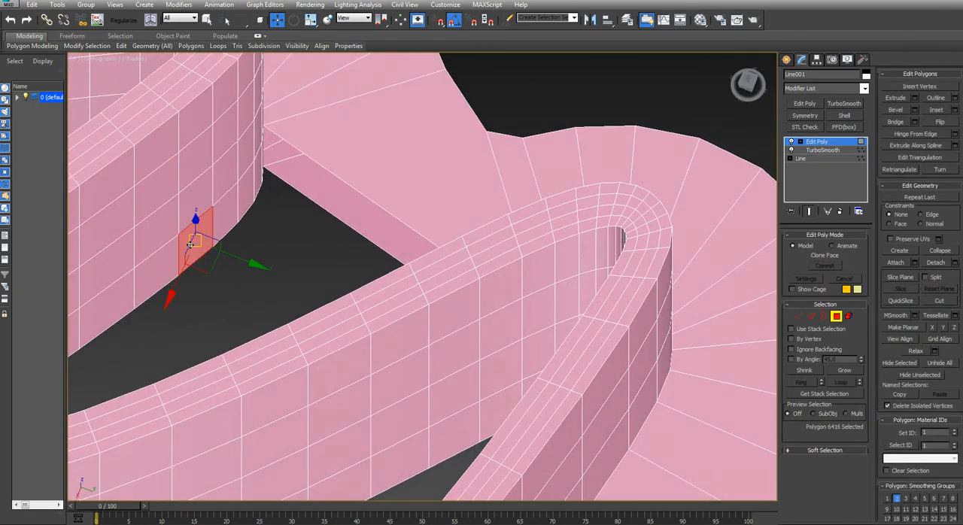
left_click(164, 258, "shift")
key("Delete")
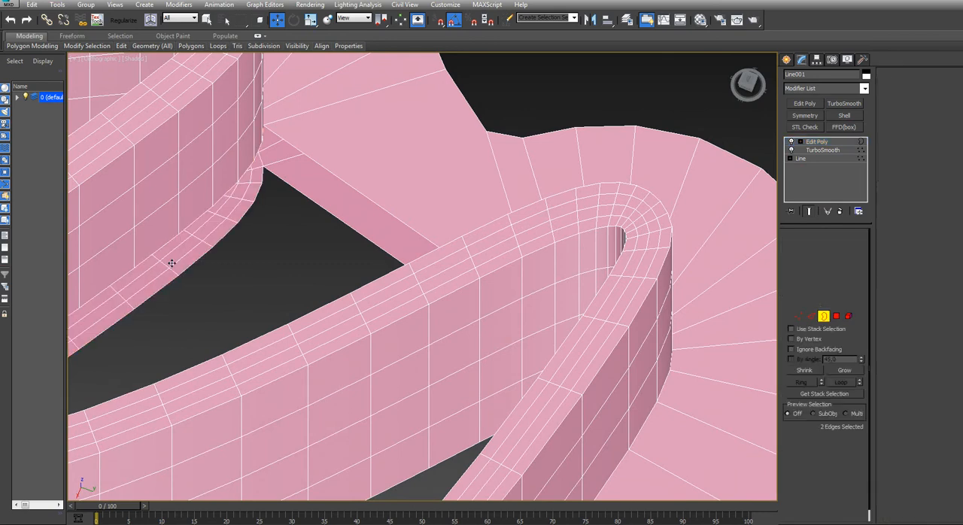
Cap the lower and upper open borders of the third left notch so the flange fills it
key("3")
left_click(189, 273)
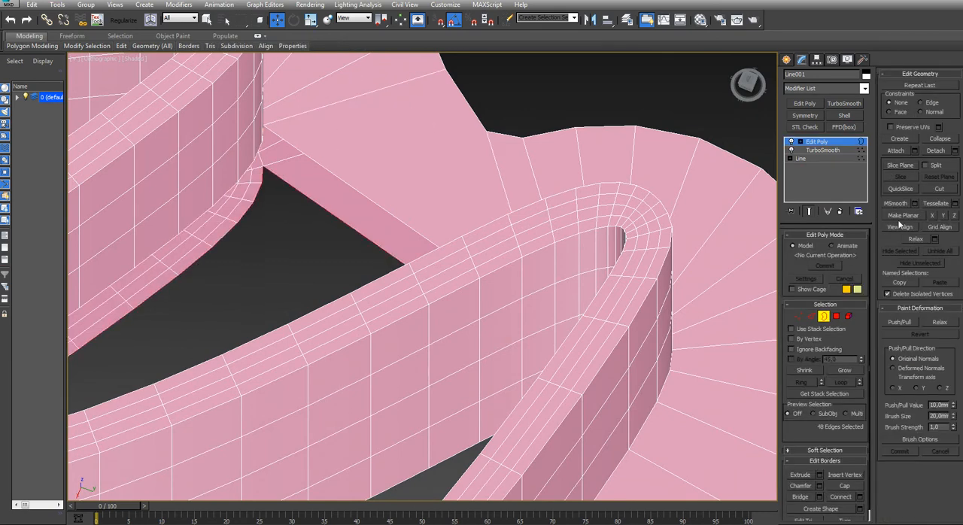
key("alt+p")
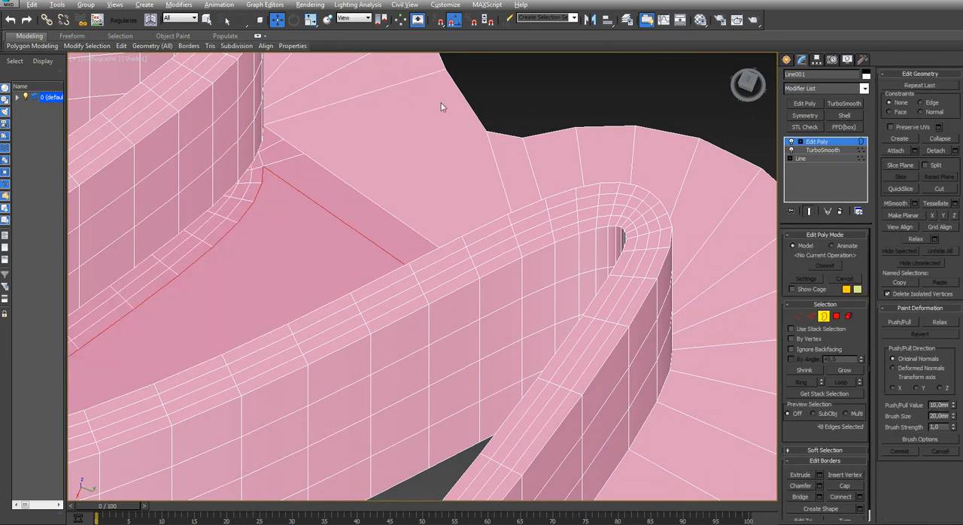
left_click(355, 186)
key("alt+p")
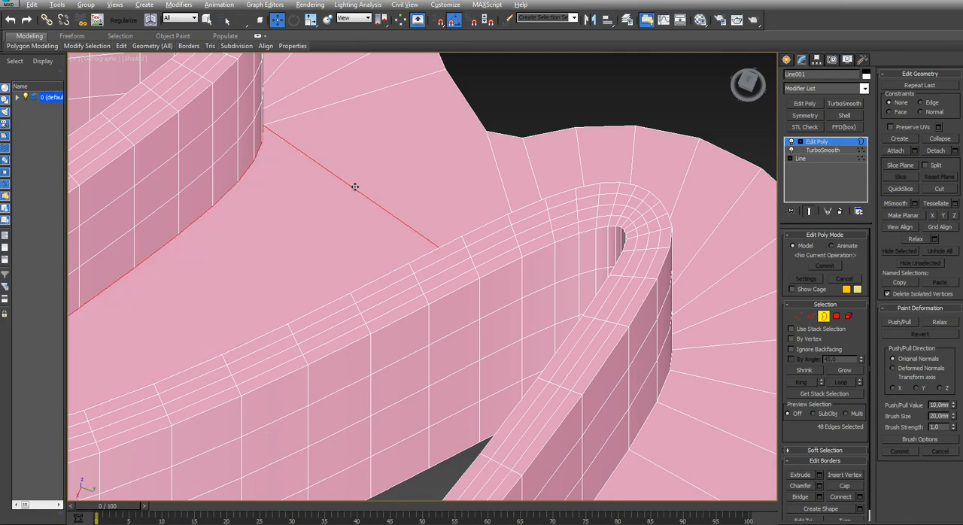
key("t")
middle_click_drag(438, 240, 301, 159)
scroll(366, 265, "down", 8)
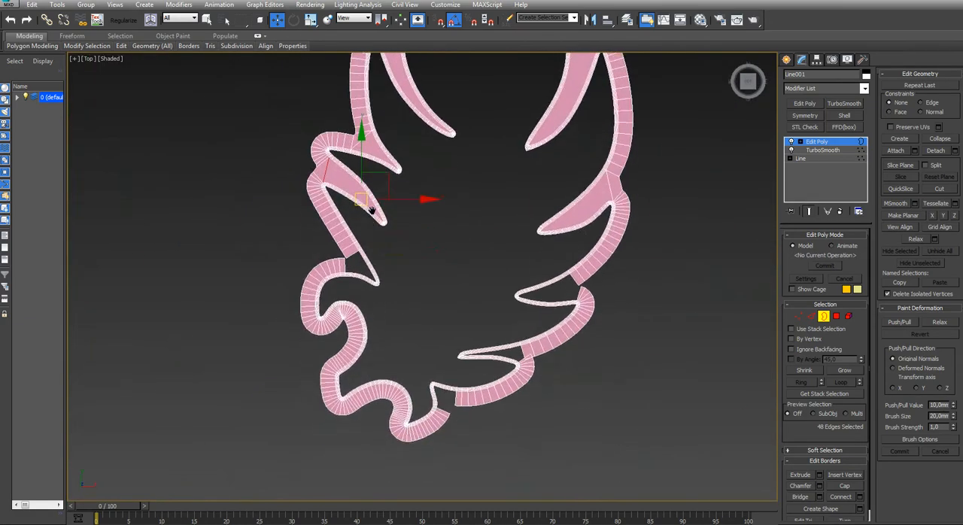
Move the outer corner vertices of the upper flange end closer to the lower flange end at the fourth left notch
scroll(376, 259, "up", 6)
scroll(511, 192, "up", 4)
key("1")
left_click_drag(489, 192, 456, 233)
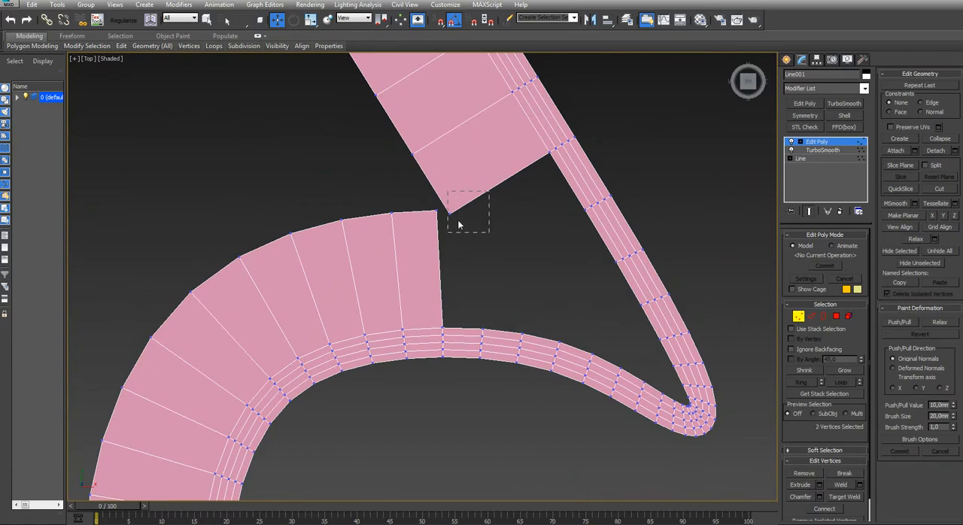
left_click_drag(474, 188, 466, 179)
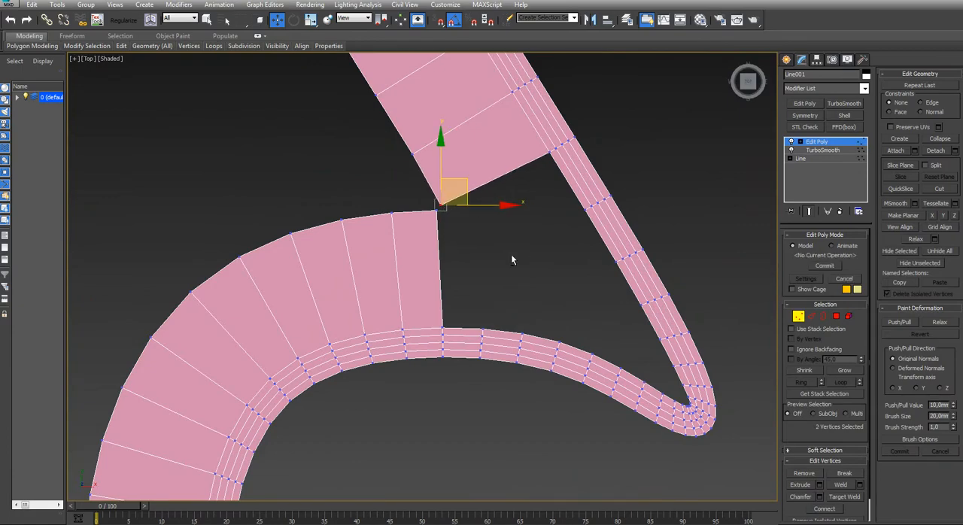
Delete the two facing flange end polygons at the fourth left notch
middle_click_drag(513, 259, 445, 207, "alt")
key("4")
left_click(426, 211)
left_click(455, 216, "ctrl")
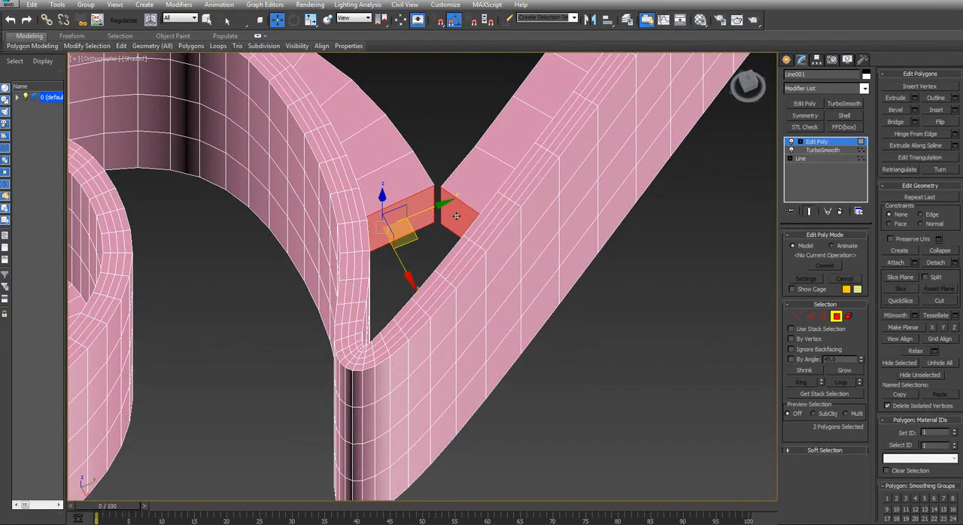
key("Delete")
Bridge the lower and upper edge pairs of the open flange ends across the fourth left notch
key("2")
left_click_drag(435, 207, 429, 211)
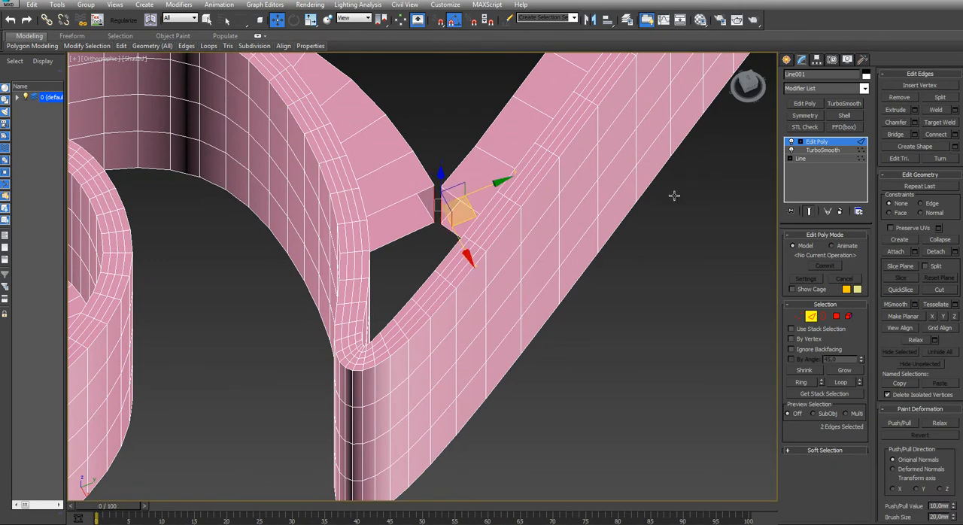
left_click(431, 227)
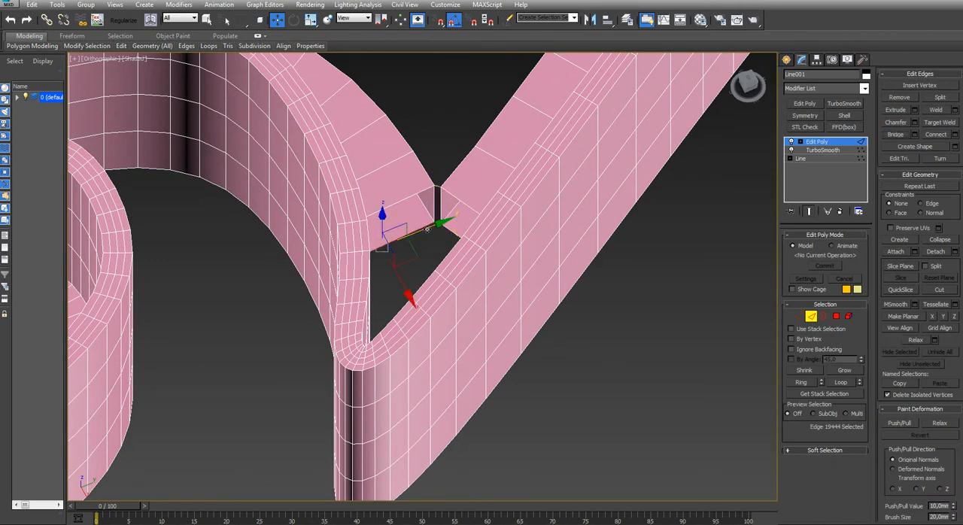
left_click(882, 134)
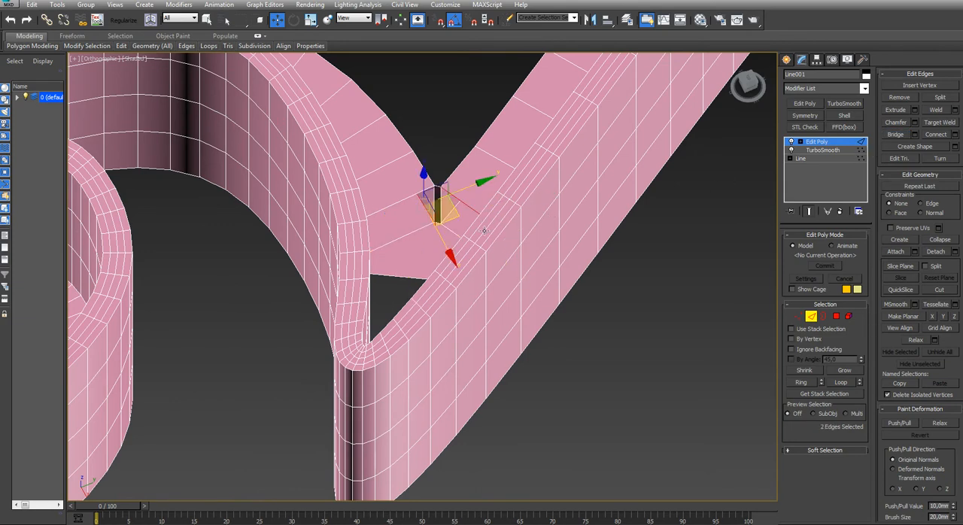
left_click_drag(404, 207, 365, 213)
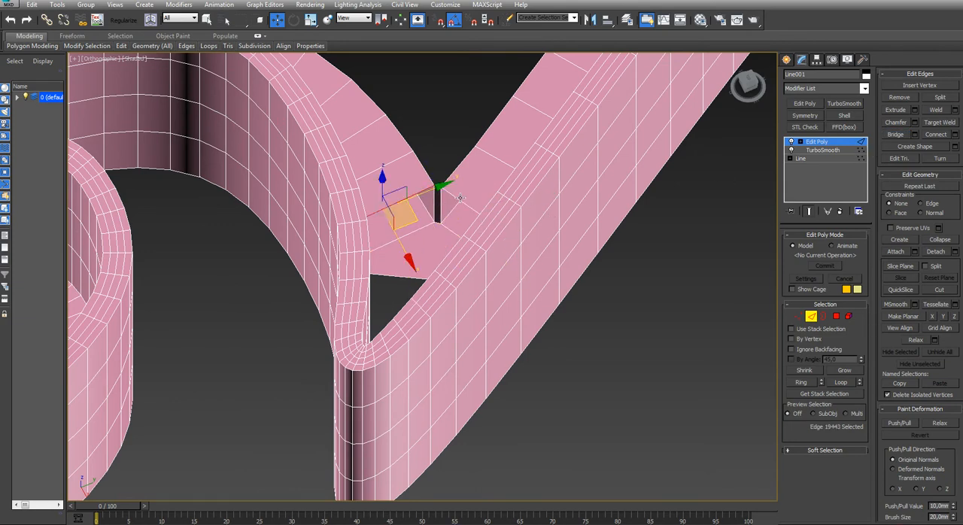
left_click(895, 135)
Delete the lowest row of wall polygons running around the inside of the fourth left notch
middle_click_drag(443, 215, 548, 159, "alt")
key("4")
left_click(501, 164)
left_click(549, 141, "shift")
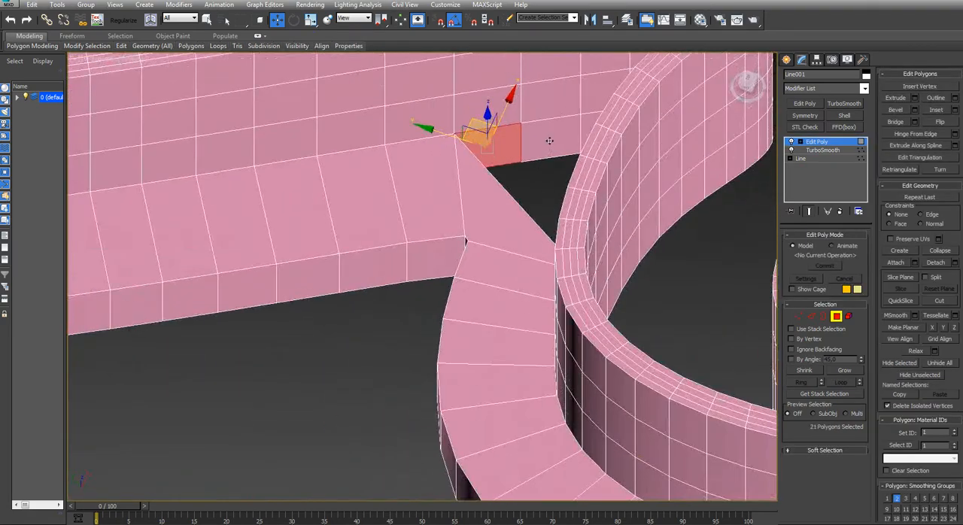
key("Delete")
Cap the lower and upper open borders of the fourth left notch so the flange fills it
key("3")
left_click(544, 151)
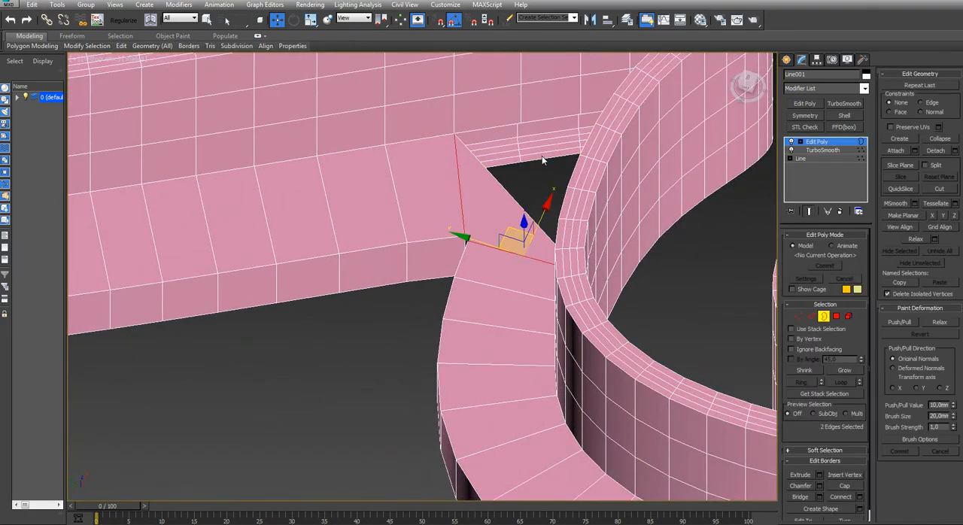
left_click(544, 159)
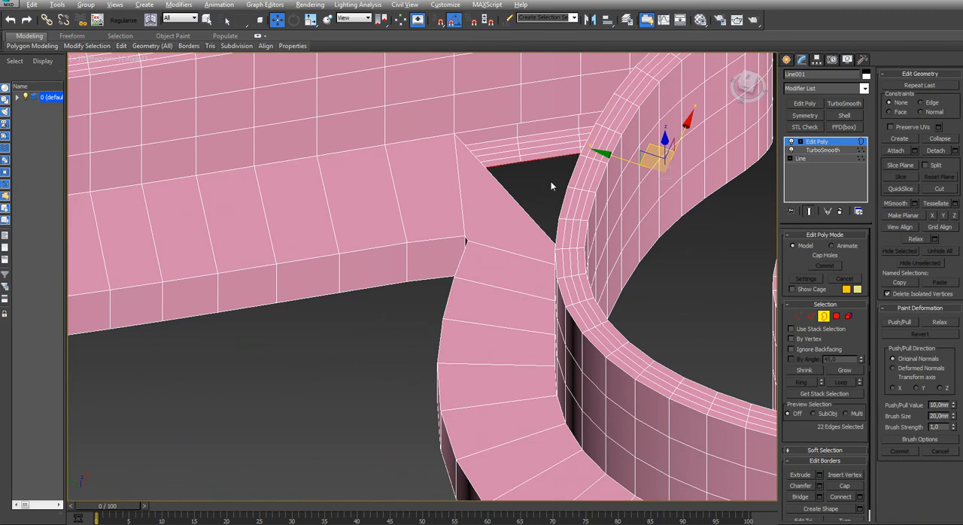
key("alt+p")
left_click(539, 122)
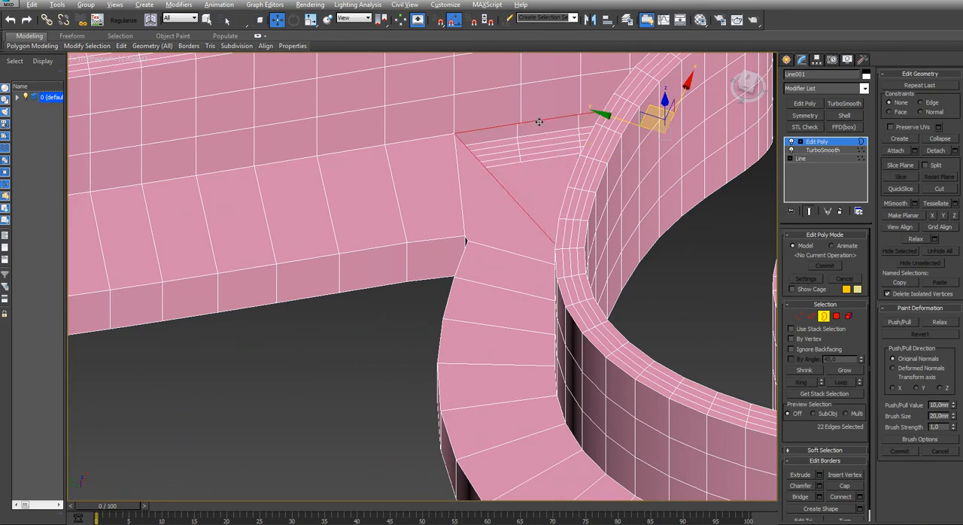
Delete the end polygon of the flange section on the right side of the bottom notch
key("t")
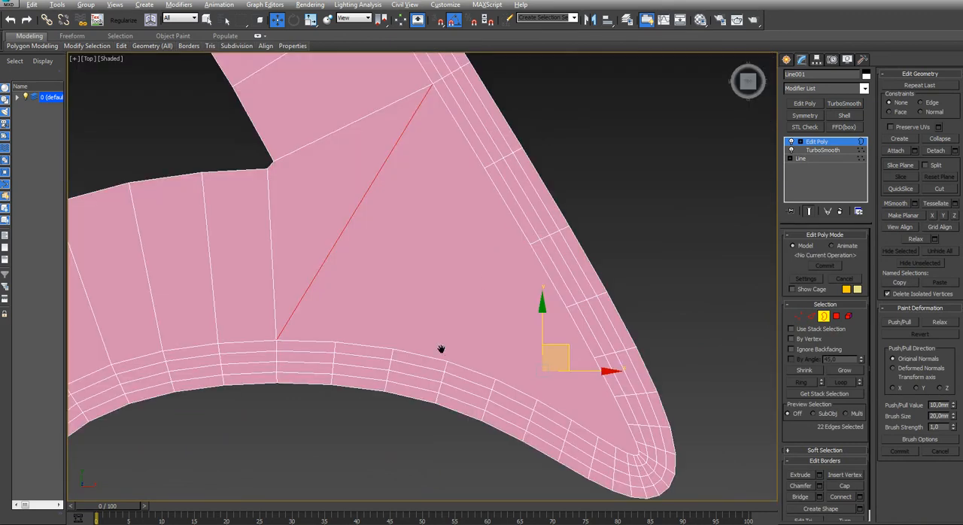
middle_click_drag(441, 349, 421, 197)
scroll(427, 213, "down", 4)
middle_click_drag(398, 342, 399, 187)
middle_click_drag(399, 378, 269, 207)
key("z")
scroll(505, 241, "down", 4)
middle_click_drag(596, 484, 480, 386)
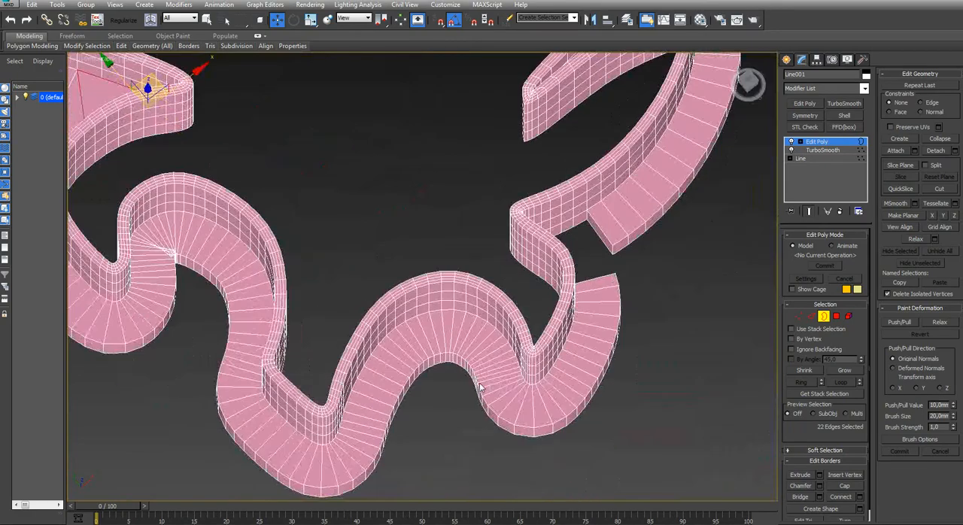
scroll(618, 243, "up", 5)
key("4")
left_click(505, 231)
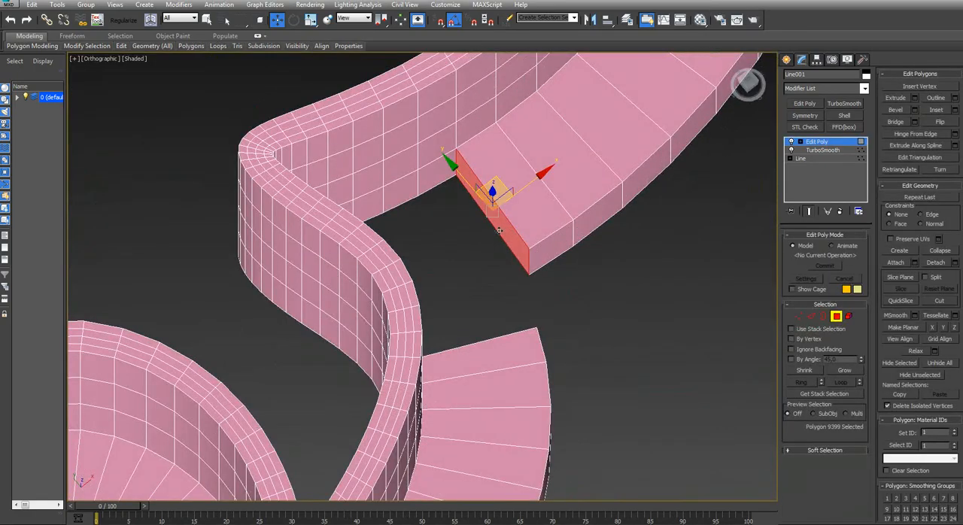
key("Delete")
Delete the facing end polygon of the flange section on the other side of the bottom notch
scroll(499, 231, "down", 5)
middle_click_drag(500, 233, 404, 221)
middle_click_drag(404, 221, 423, 205, "alt")
middle_click_drag(104, 198, 662, 275)
middle_click_drag(162, 224, 349, 309)
middle_click_drag(412, 269, 584, 385)
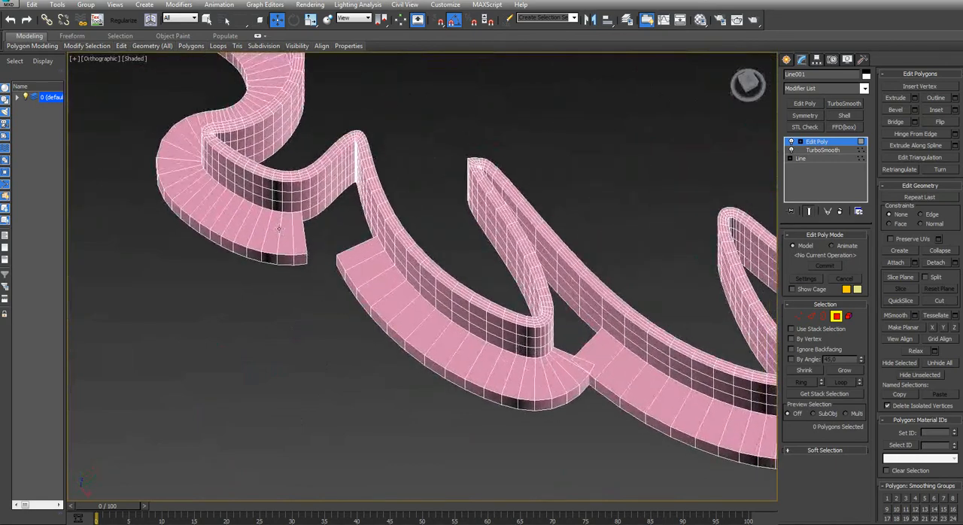
left_click(278, 227)
mouse_move(278, 228)
middle_mouse_down("alt")
mouse_move(271, 249)
mouse_move(289, 262)
middle_mouse_up("alt")
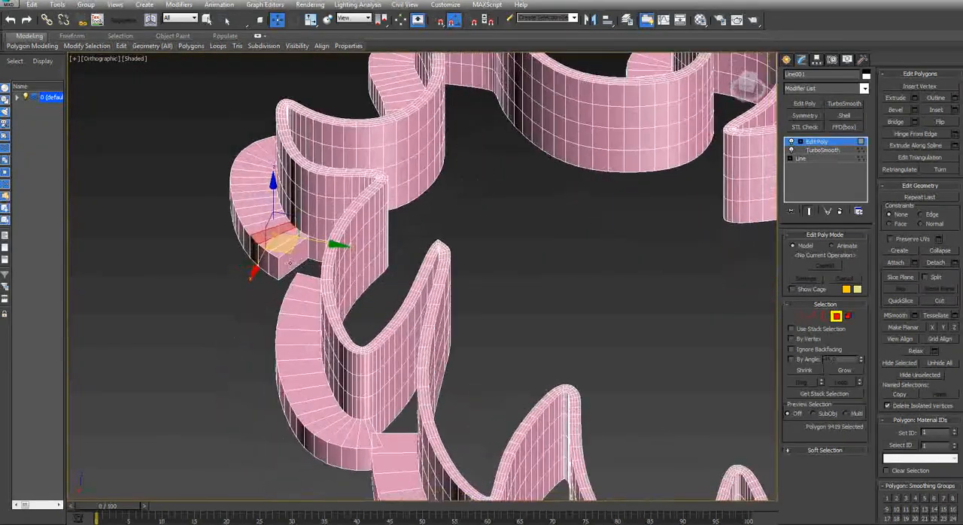
left_click(290, 263)
key("Delete")
Bridge the lower edges of the two open flange ends across the bottom notch
key("2")
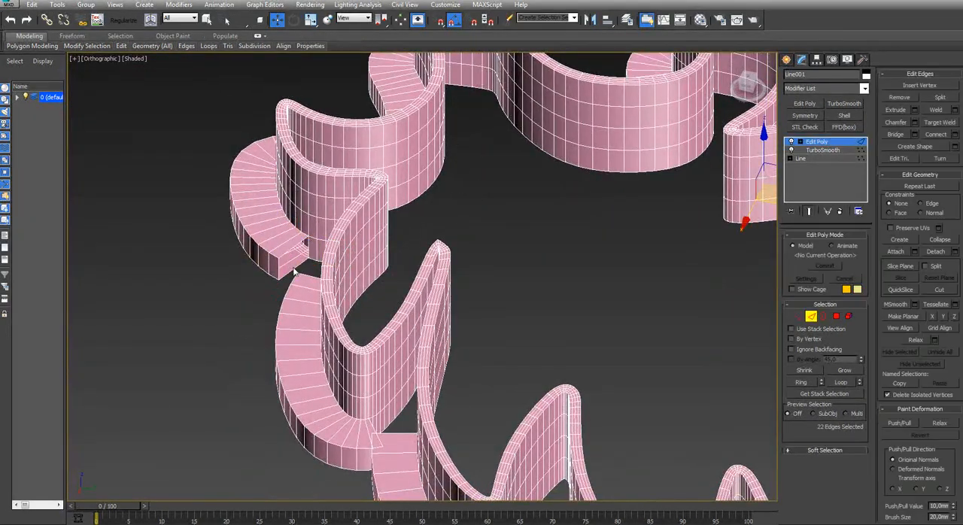
left_click(294, 271)
middle_click_drag(294, 270, 325, 336, "alt")
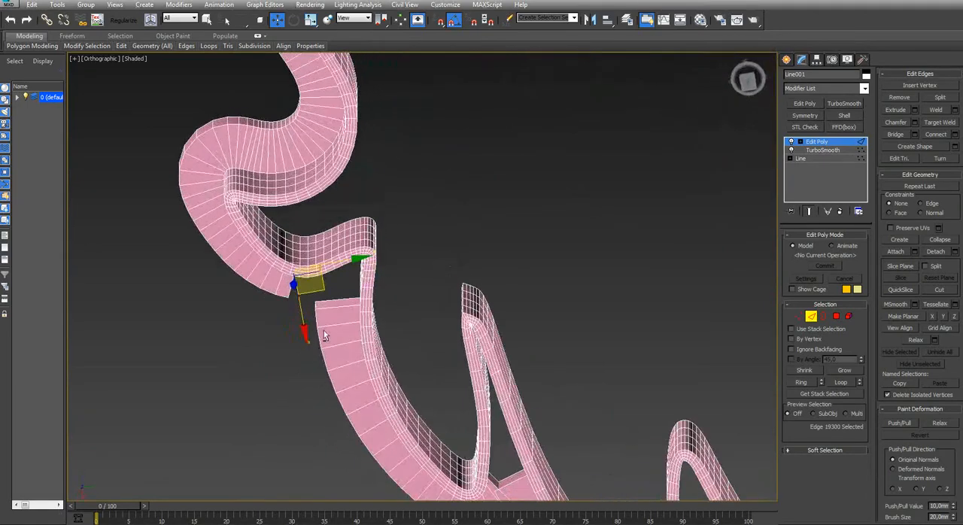
left_click(336, 304)
left_click(328, 309)
scroll(326, 308, "up", 5)
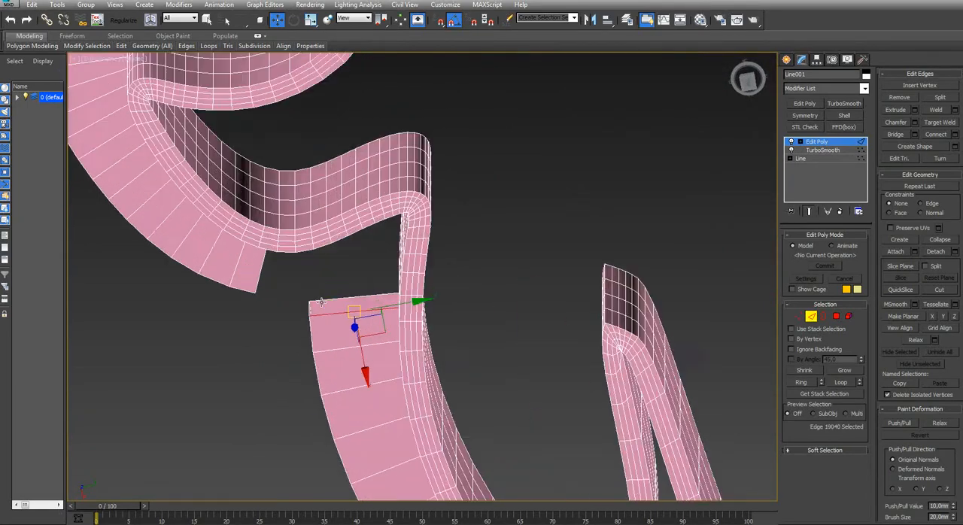
left_click(317, 303)
middle_click_drag(313, 312, 289, 270, "alt")
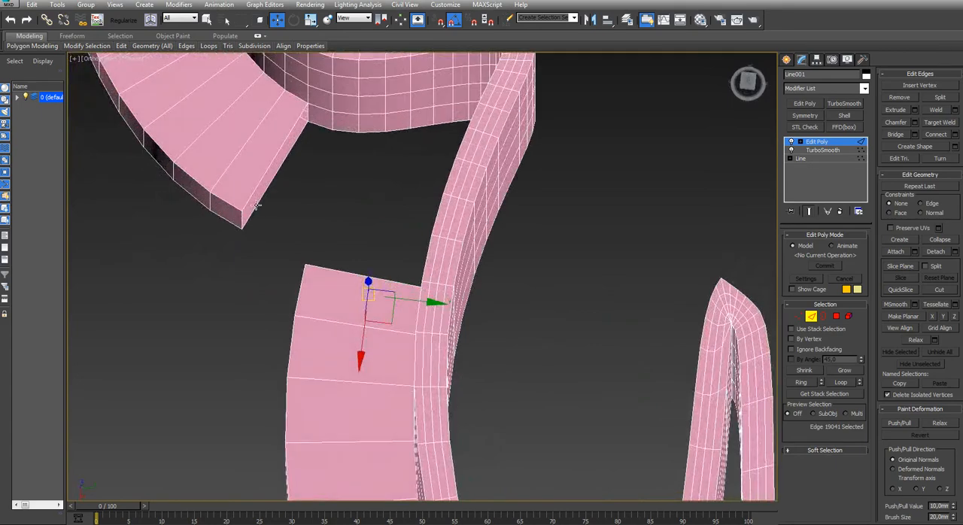
left_click(259, 202, "ctrl")
left_click(895, 134)
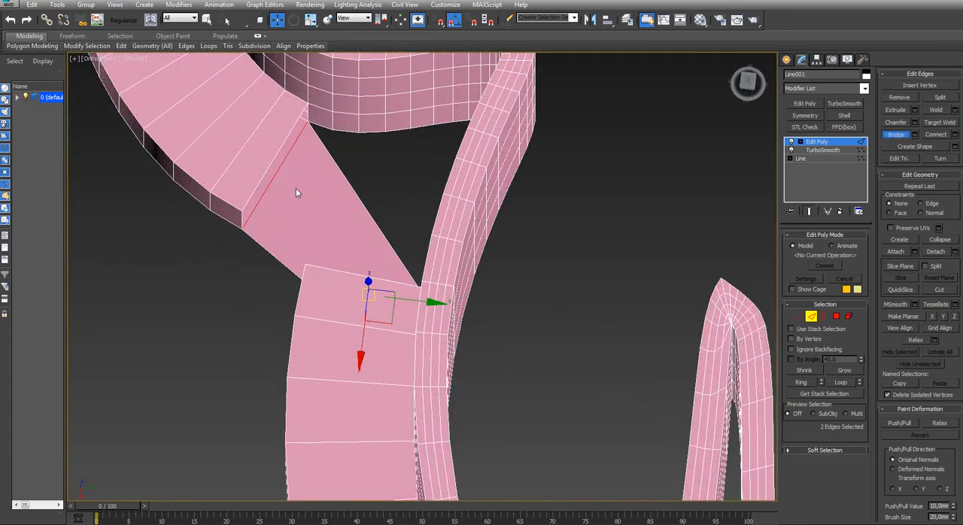
Bridge the upper edges of the flange ends at the bottom notch and cap the outer side opening between them
left_click(261, 183)
mouse_move(294, 230)
middle_mouse_down("alt")
mouse_move(335, 260)
mouse_move(305, 242)
middle_mouse_up("alt")
left_click(336, 262, "ctrl")
left_click(895, 134)
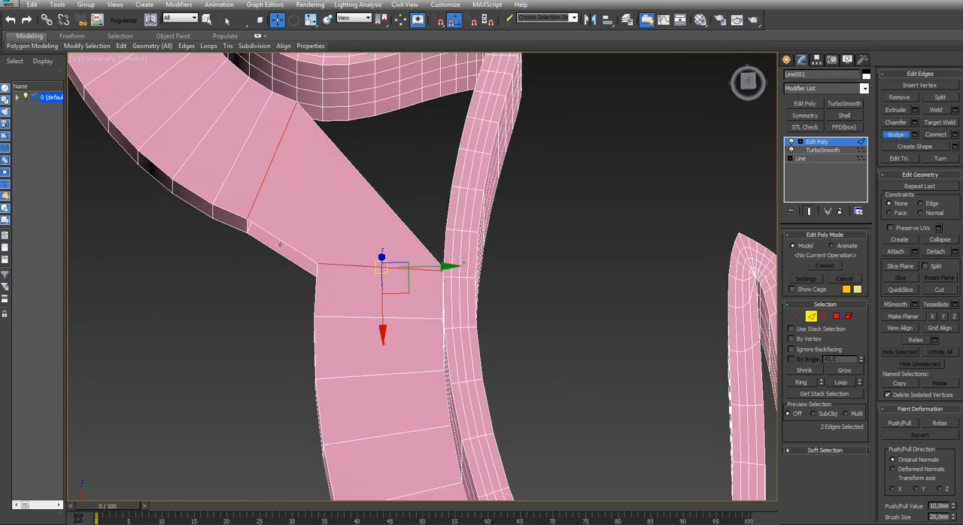
key("3")
key("alt+p")
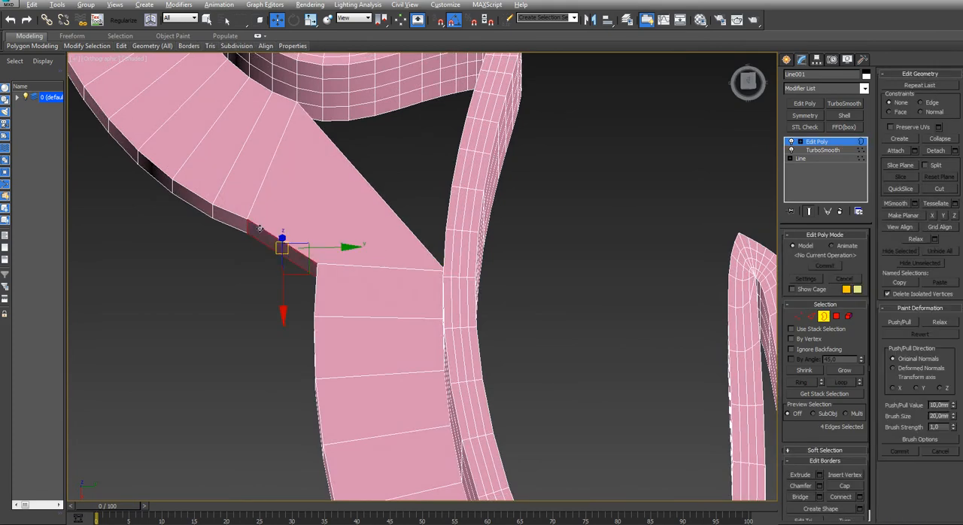
Select and delete the lowest row of wall polygons running around the inside of the bottom notch
key("4")
left_click(361, 111)
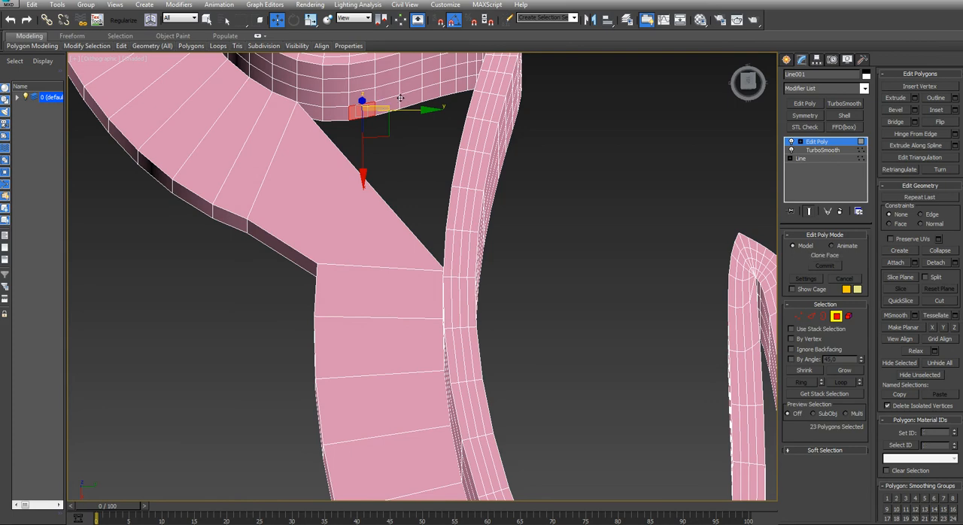
left_click(400, 97, "shift")
Cap the lower and upper open borders of the bottom notch so the flange fills it
key("3")
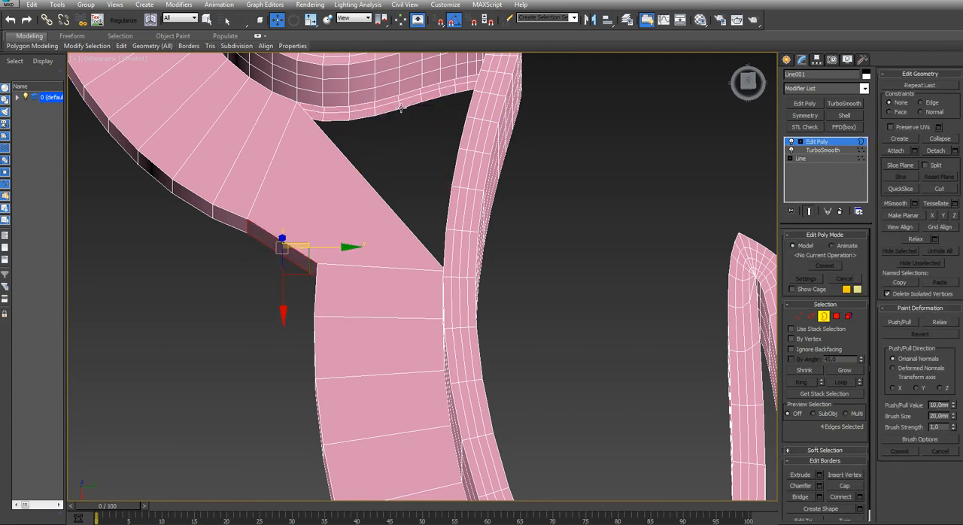
key("alt+p")
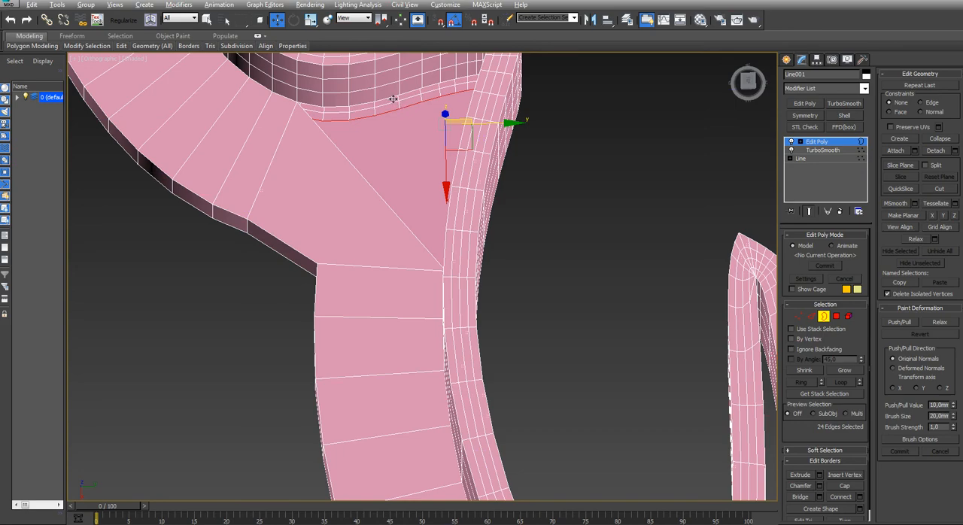
left_click(393, 100)
key("alt+p")
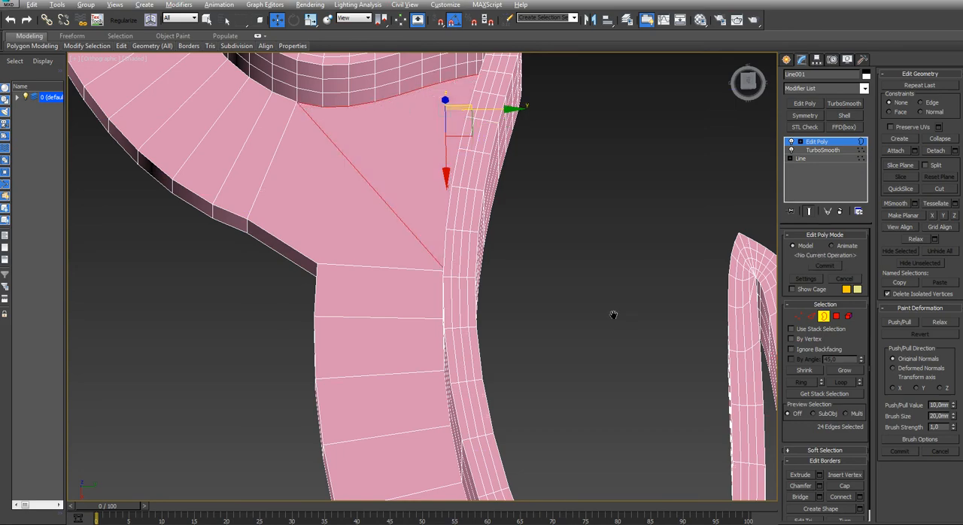
Move the outer corner vertices of the upper flange end outward along the flange edge at the lowest right notch
middle_click_drag(613, 315, 546, 236)
scroll(559, 256, "down", 6)
mouse_move(546, 334)
middle_mouse_down()
mouse_move(490, 300)
mouse_move(495, 311)
mouse_move(477, 306)
mouse_move(451, 331)
middle_mouse_up()
key("z")
key("t")
scroll(425, 381, "down", 4)
middle_click_drag(440, 418, 508, 319)
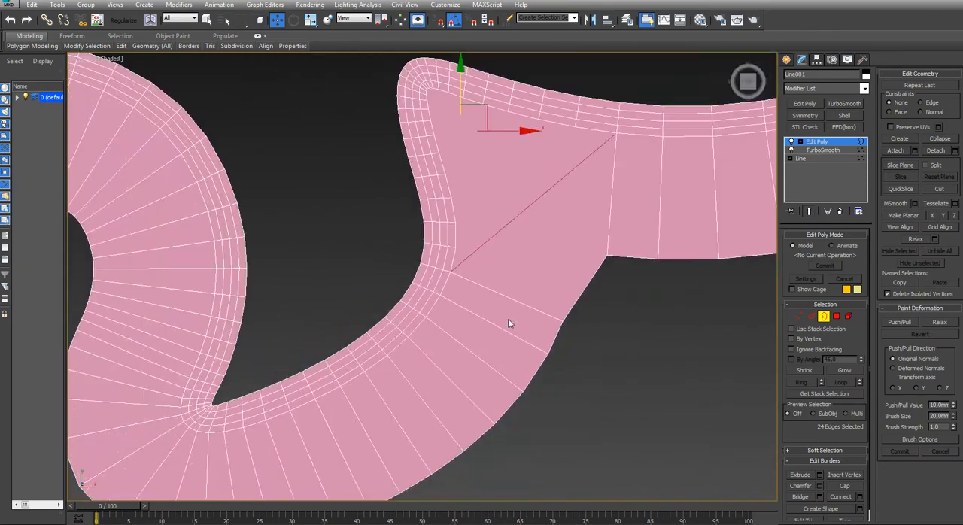
scroll(512, 328, "down", 5)
scroll(461, 323, "up", 10)
key("1")
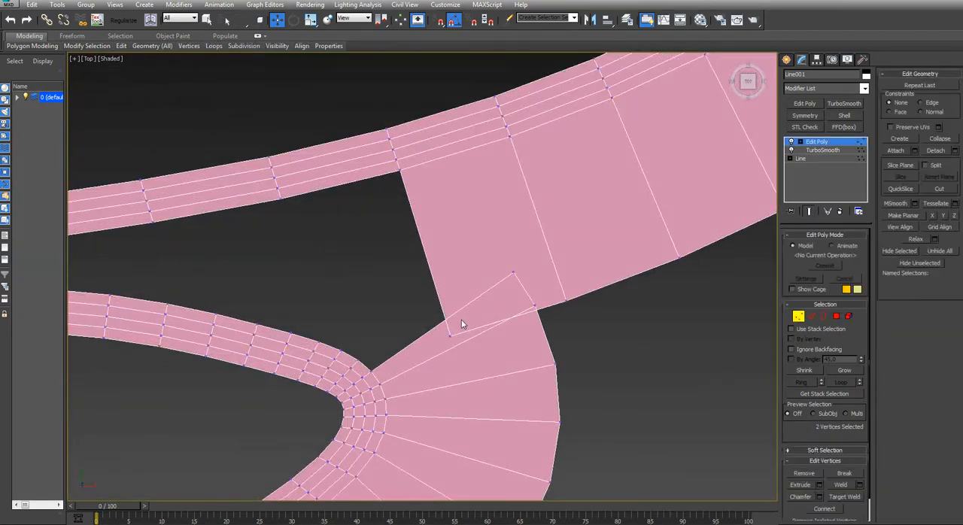
left_click_drag(438, 341, 577, 278)
Move the lower flange's outer end vertices clear of the upper flange and bring its corner close to the facing corner at the lowest right notch
left_click_drag(530, 319, 531, 326)
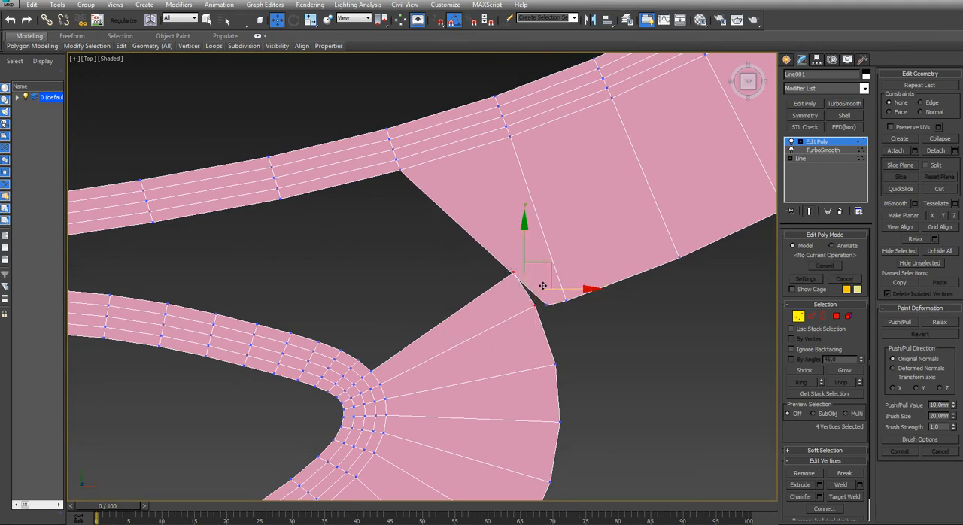
left_click_drag(550, 266, 574, 311)
middle_click_drag(574, 351, 436, 351)
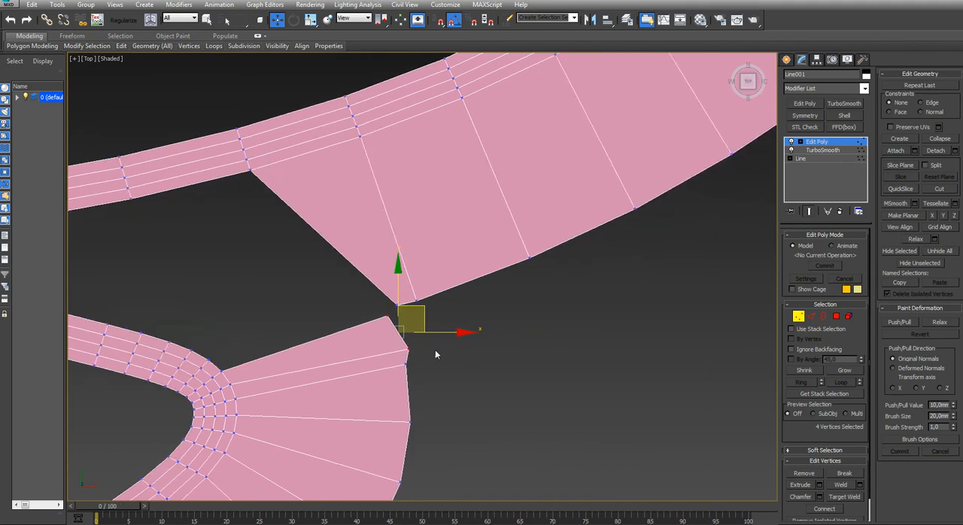
scroll(388, 313, "up", 5)
left_click_drag(399, 284, 396, 277)
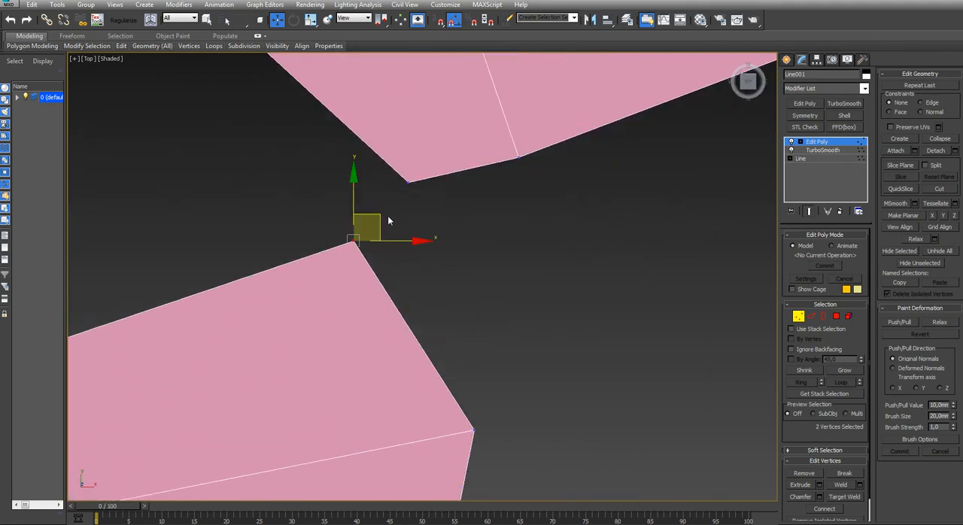
middle_click_drag(434, 212, 519, 317, "alt")
Nudge the outer vertices just below the lower flange's corner at the lowest right notch to even out the edge
key("t")
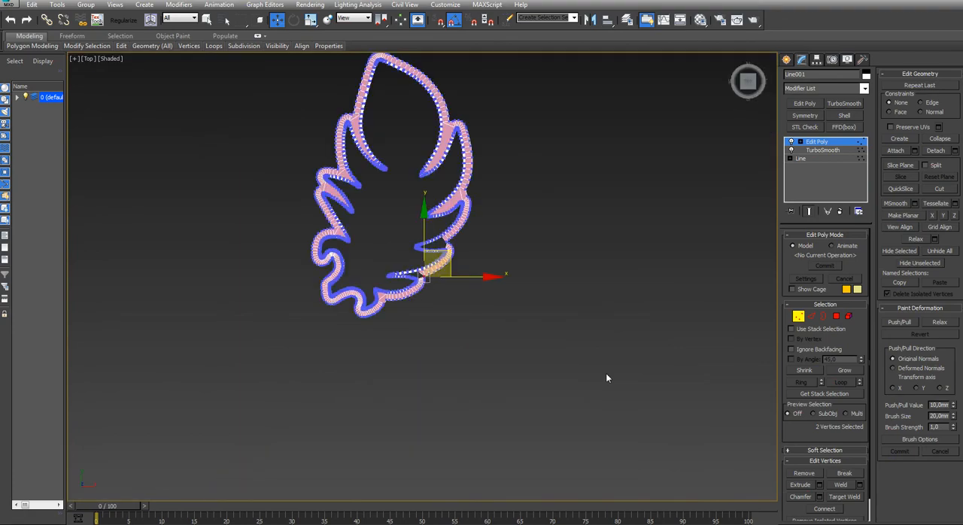
scroll(498, 363, "down", 3)
scroll(498, 363, "up", 10)
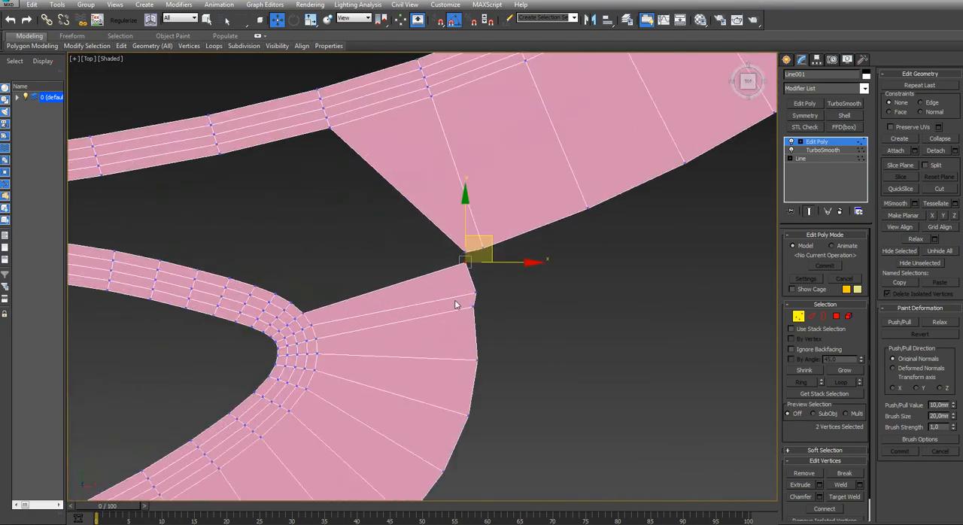
left_click(476, 295)
left_click_drag(509, 293, 503, 294)
Delete the end faces of the two facing flange ends at the lowest right notch
middle_click_drag(426, 278, 441, 263, "alt")
key("4")
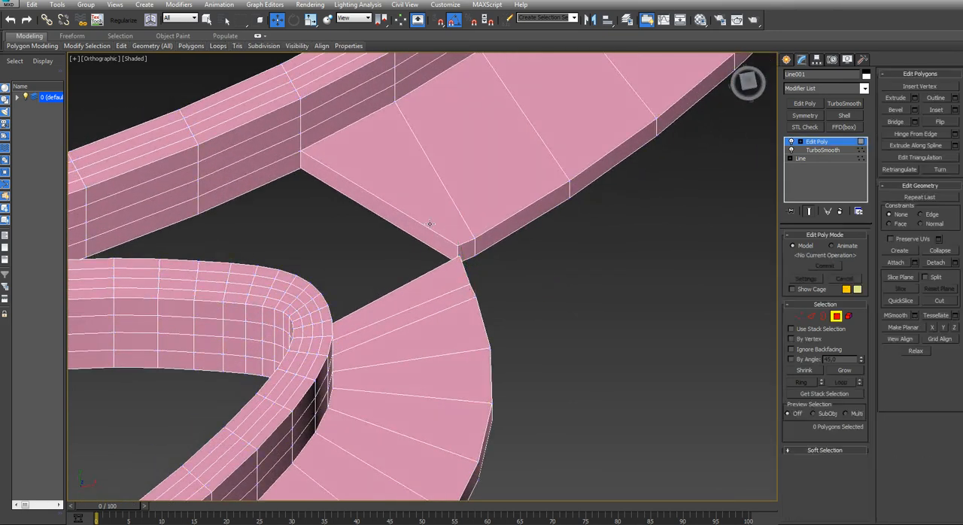
left_click(412, 221)
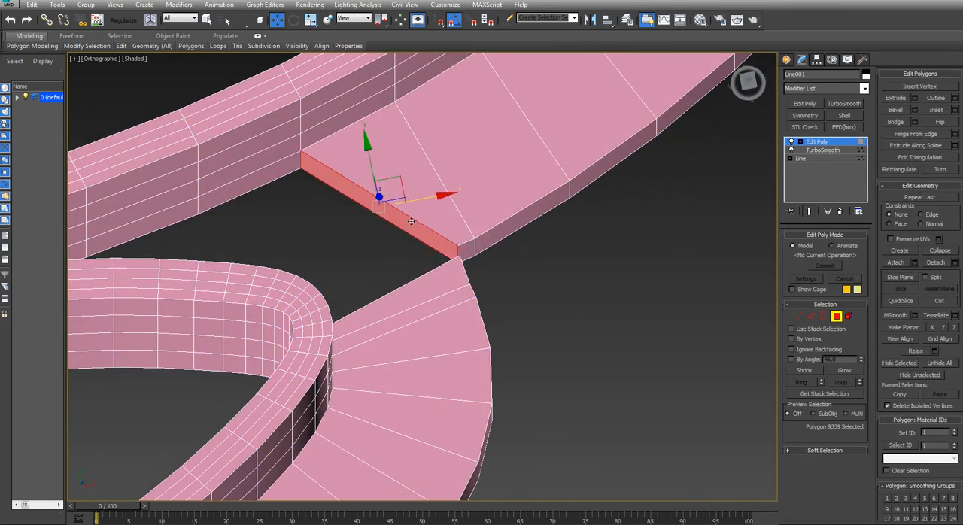
key("Delete")
key("3")
left_click(412, 221)
scroll(412, 222, "down", 3)
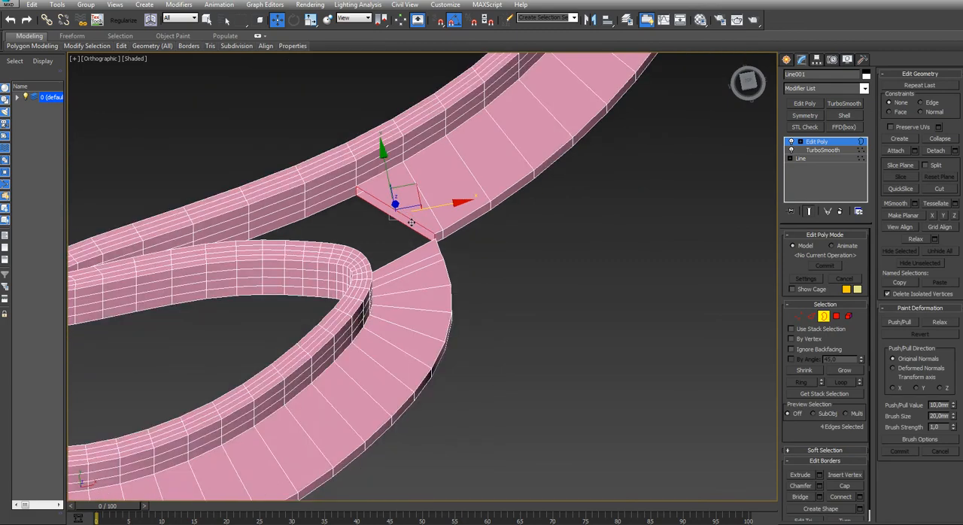
middle_click_drag(411, 221, 512, 210, "alt")
key("4")
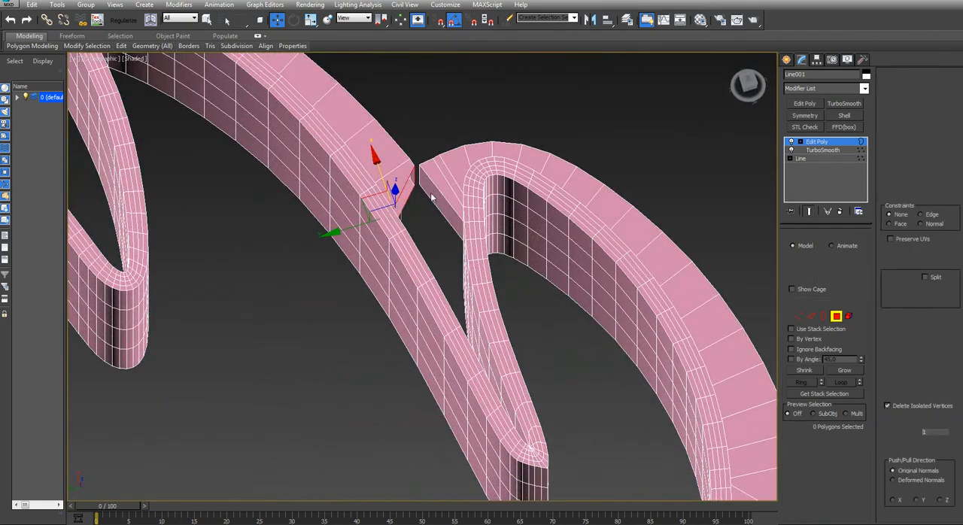
left_click(430, 193)
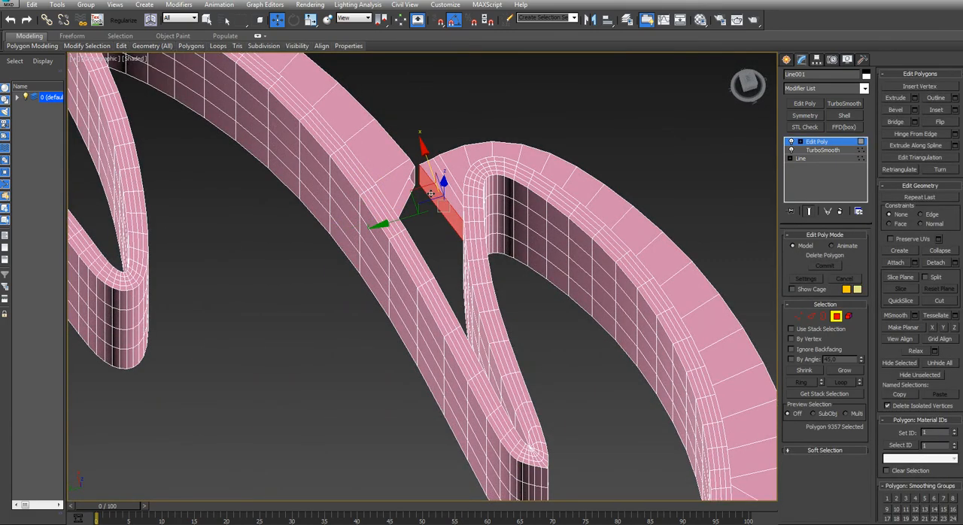
Bridge the lower, outer and upper edges of the two open flange ends at the lowest right notch to close the gap
key("2")
left_click(426, 190)
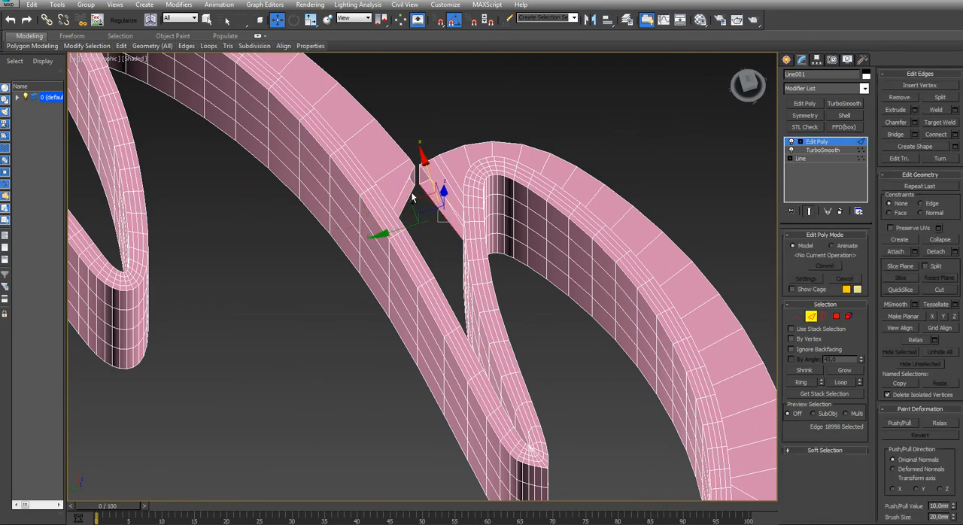
left_click(412, 197, "ctrl")
scroll(410, 186, "up", 5)
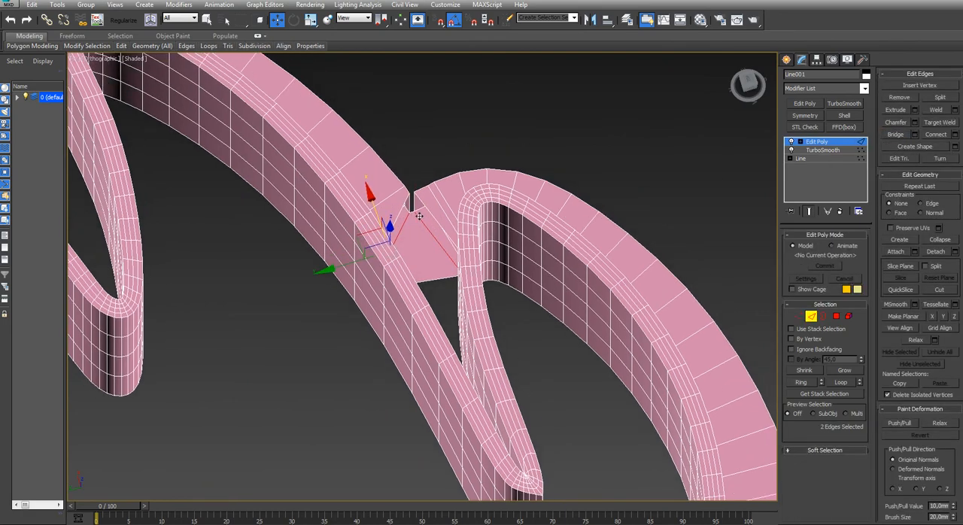
left_click(392, 194)
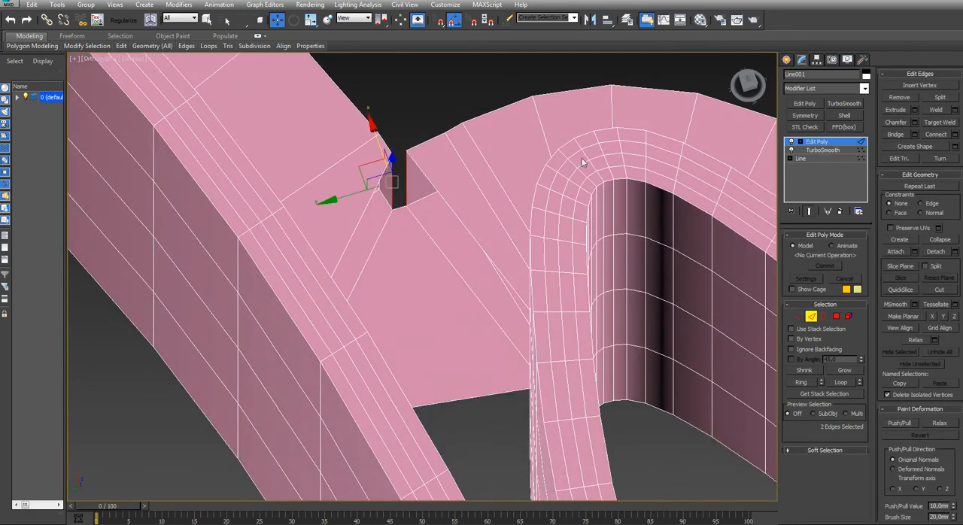
left_click(445, 199)
left_click(366, 204, "ctrl")
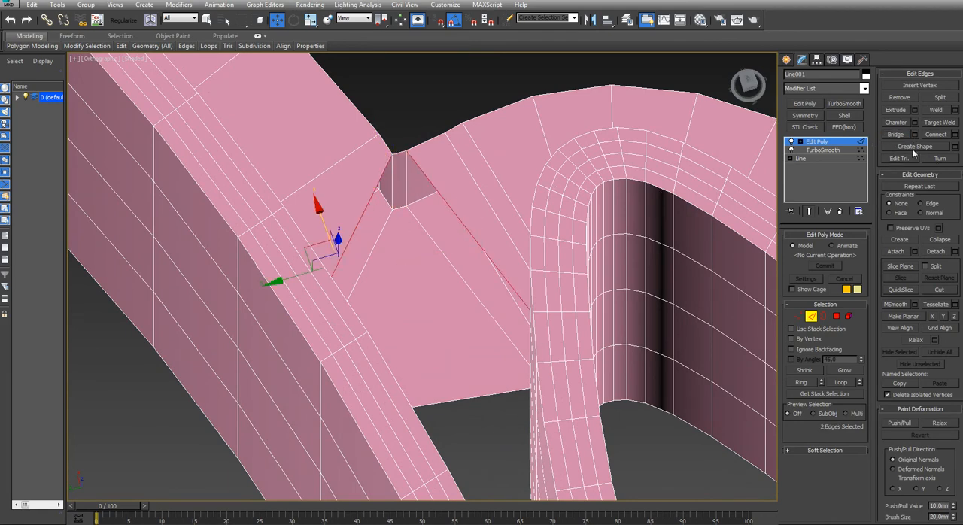
Delete the lowest row of wall faces inside the lowest right notch and cap its lower and upper open borders
middle_click_drag(640, 218, 549, 265, "alt")
key("4")
left_click(547, 239)
left_click(577, 251, "shift")
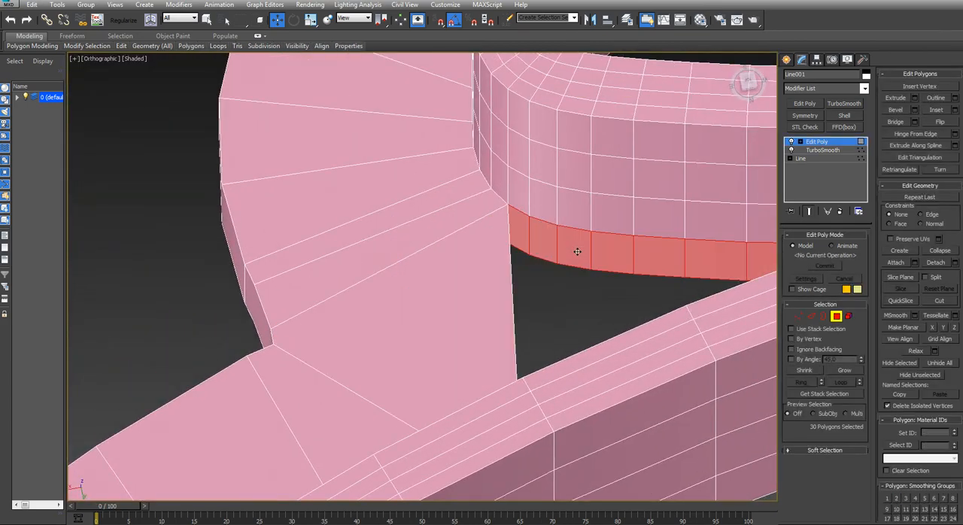
key("3")
left_click(575, 269)
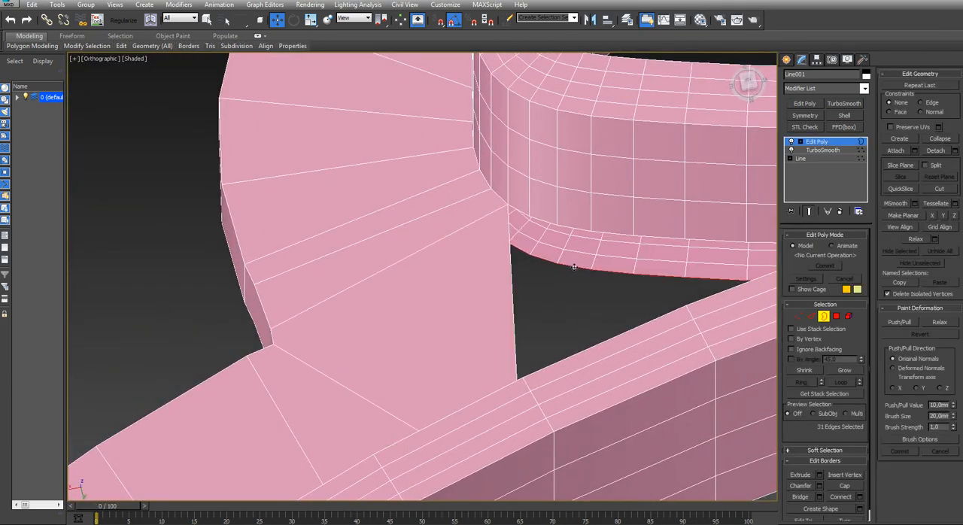
key("alt+p")
left_click(574, 228)
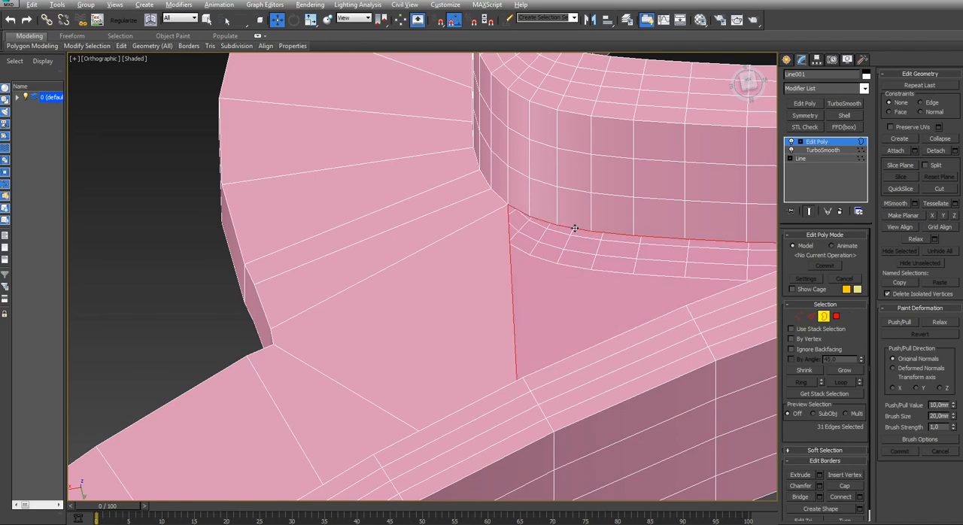
key("alt+p")
Delete the end faces of the two facing flange ends at the second right notch from the bottom
key("t")
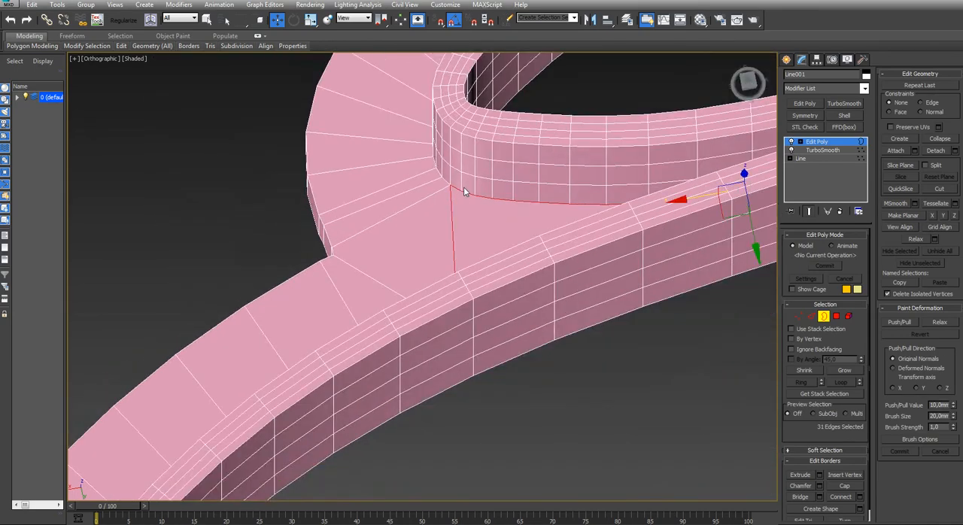
middle_click_drag(530, 280, 496, 347)
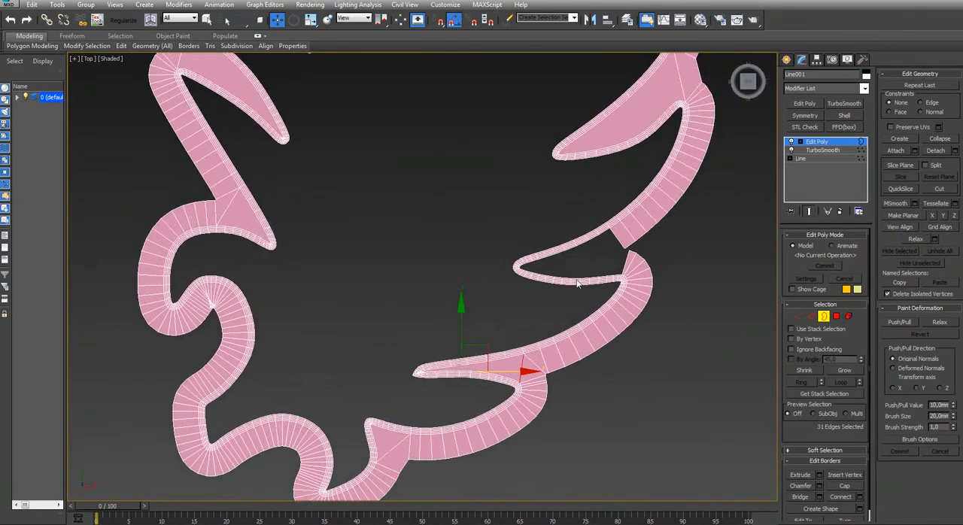
scroll(626, 235, "up", 9)
middle_click_drag(612, 249, 631, 239, "alt")
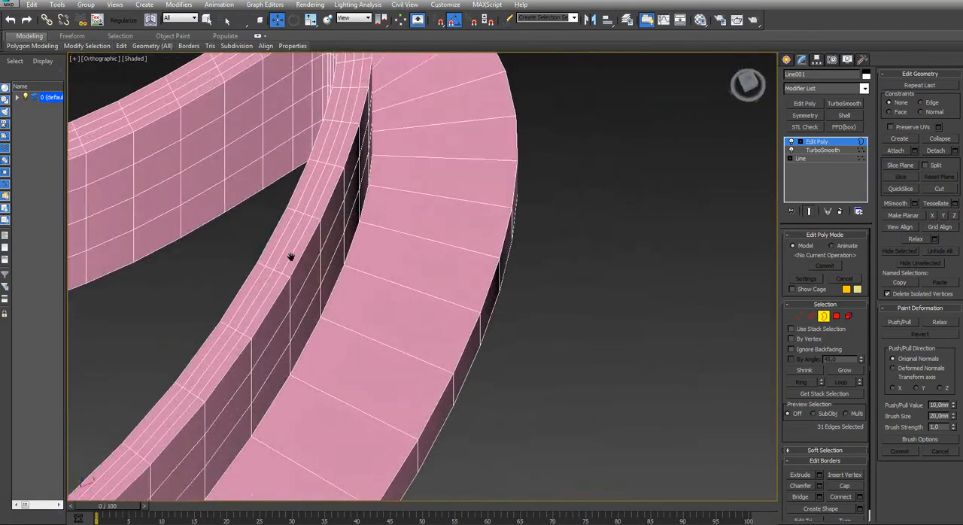
middle_click_drag(291, 258, 591, 305)
key("4")
left_click(593, 92)
middle_click_drag(594, 114, 577, 239, "alt")
left_click(669, 204, "ctrl")
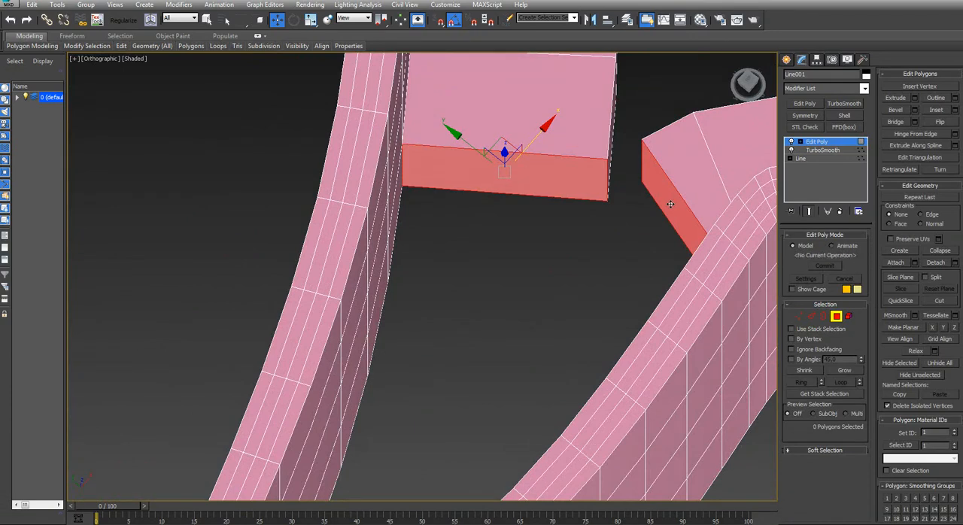
key("Delete")
Bridge the lower, outer and upper edges across the flange gap at the second right notch from the bottom
key("2")
left_click(659, 210)
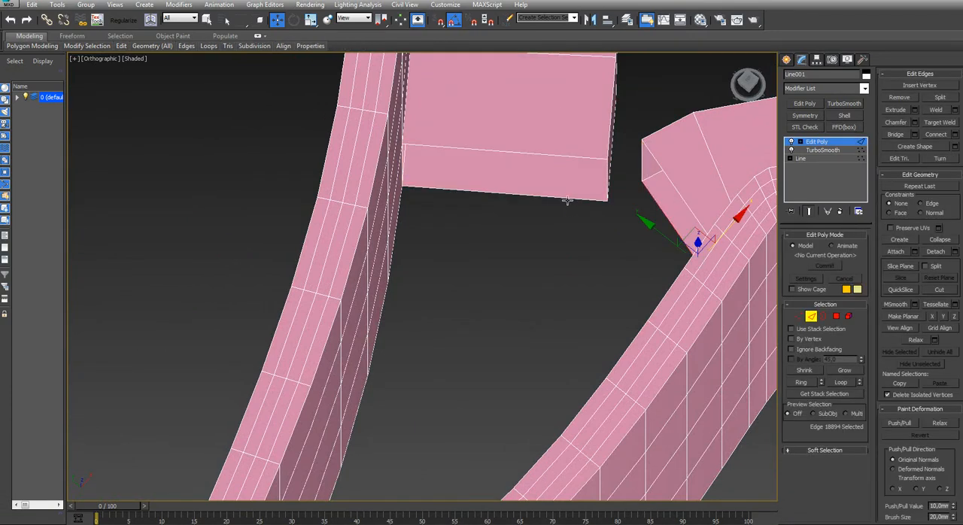
left_click(568, 200)
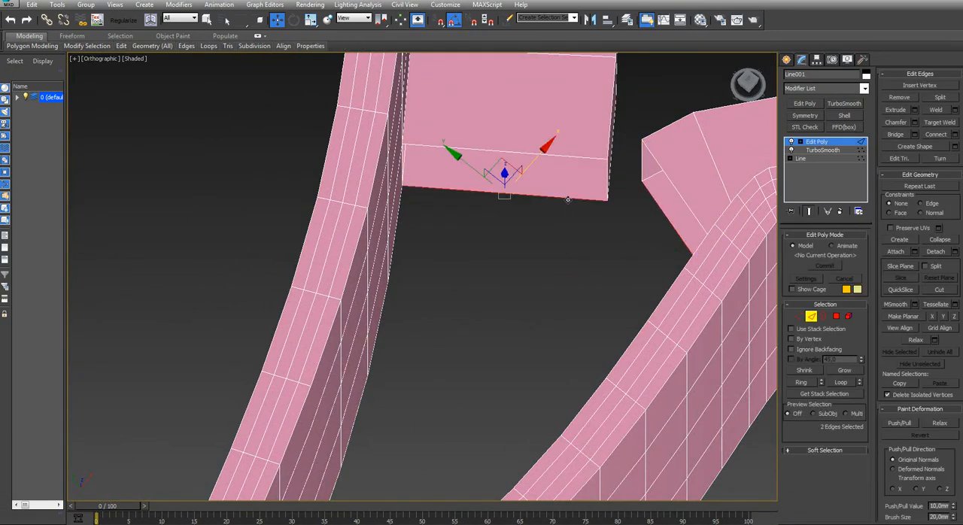
left_click(609, 181)
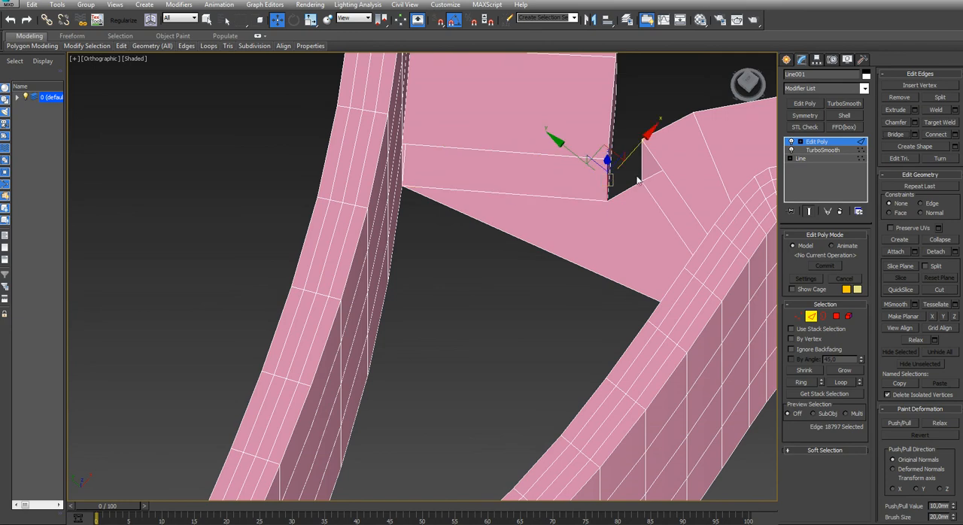
left_click(895, 134)
left_click(669, 179)
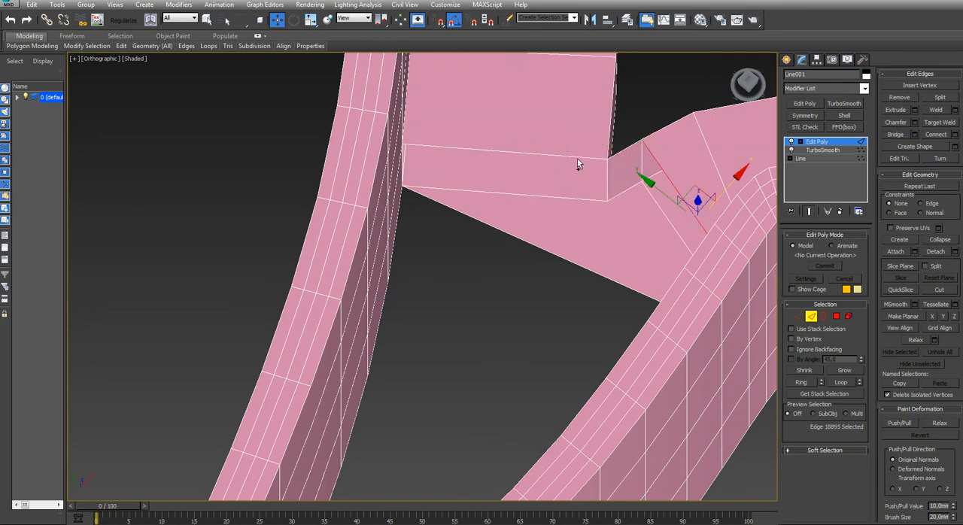
left_click(575, 156, "ctrl")
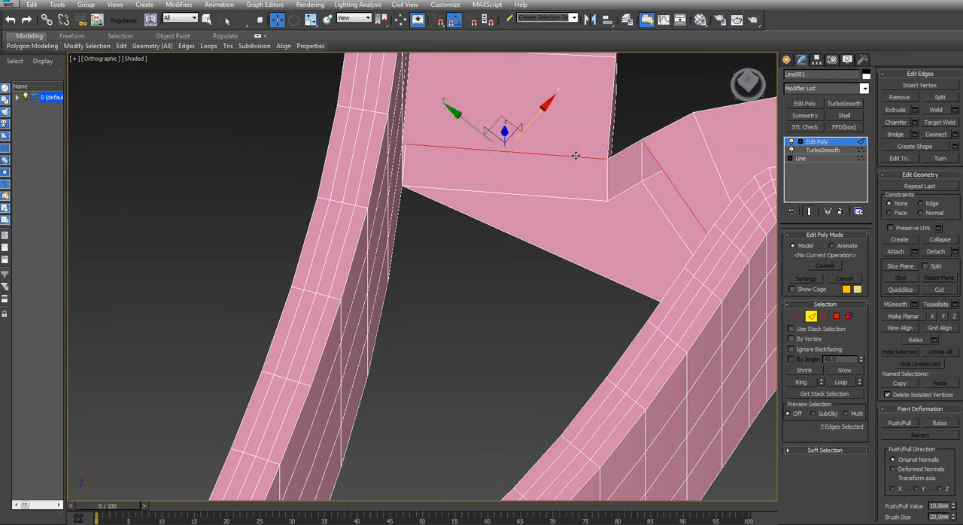
left_click(895, 134)
Delete the lowest row of wall faces inside the second right notch from the bottom and cap its open borders
middle_click_drag(318, 297, 318, 286, "alt")
key("3")
left_click(385, 182)
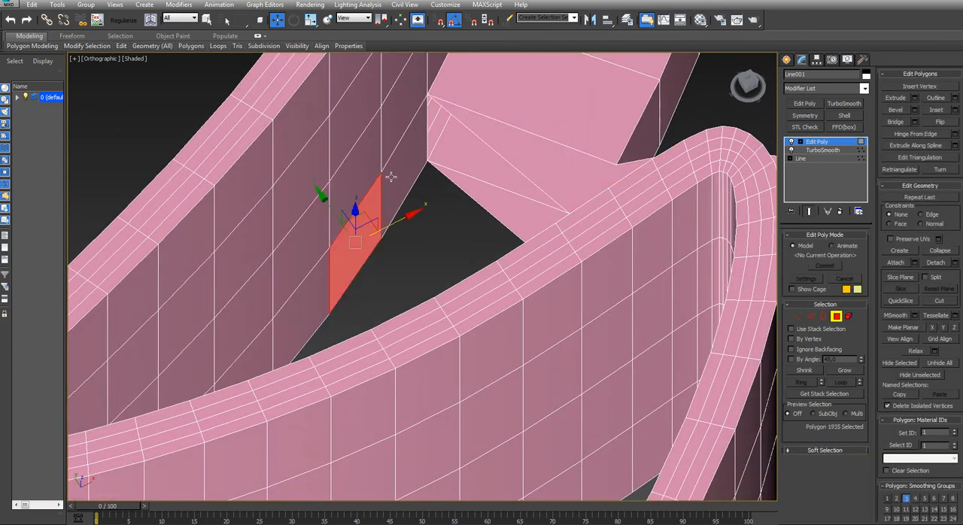
left_click(392, 174, "shift")
key("3")
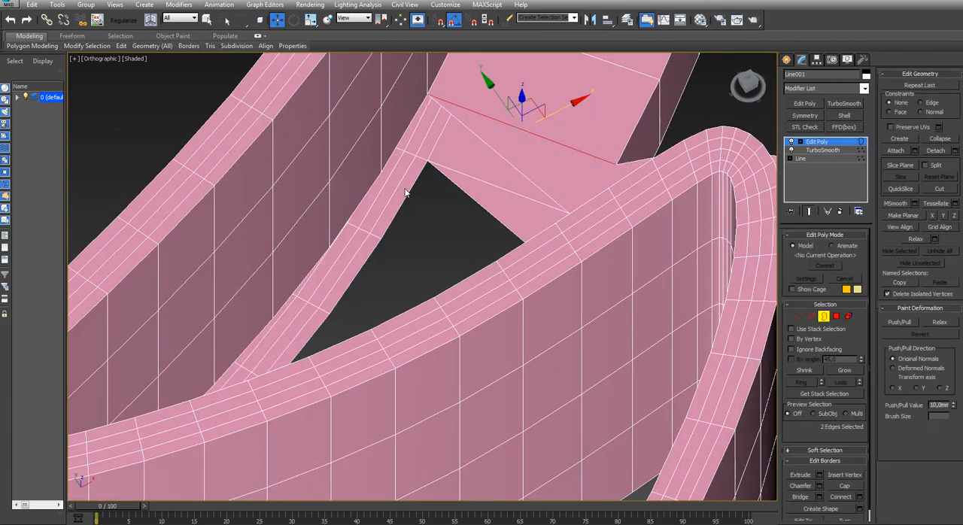
key("alt+p")
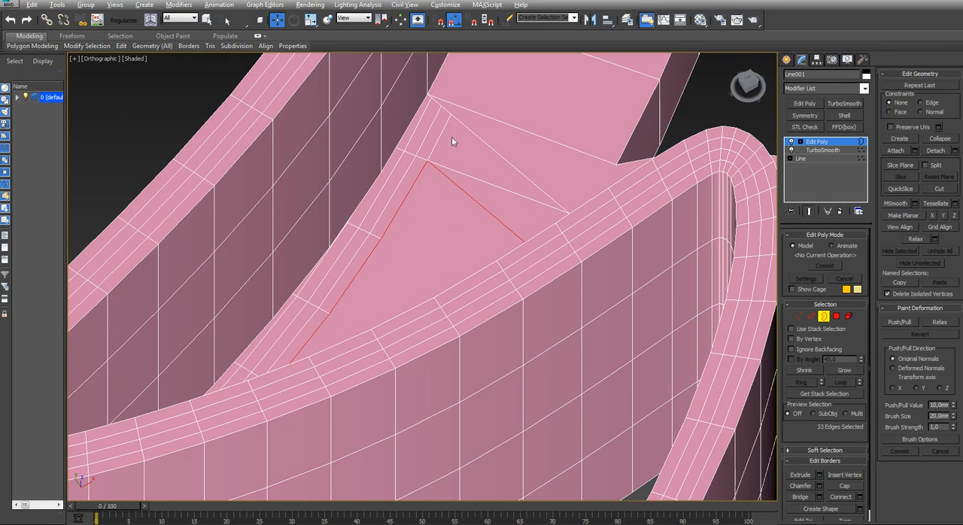
left_click(463, 127)
key("ctrl+z")
Move the inner corner vertices of the bridged flange outward at the second right notch to soften the outline
key("t")
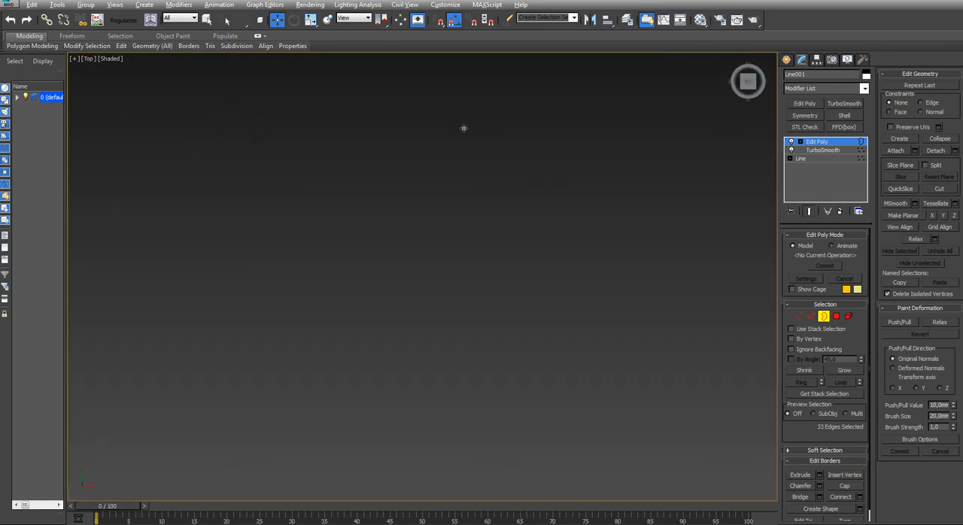
key("z")
middle_click_drag(501, 217, 319, 224)
scroll(322, 223, "down", 4)
middle_click_drag(430, 221, 409, 270)
scroll(408, 273, "up", 4)
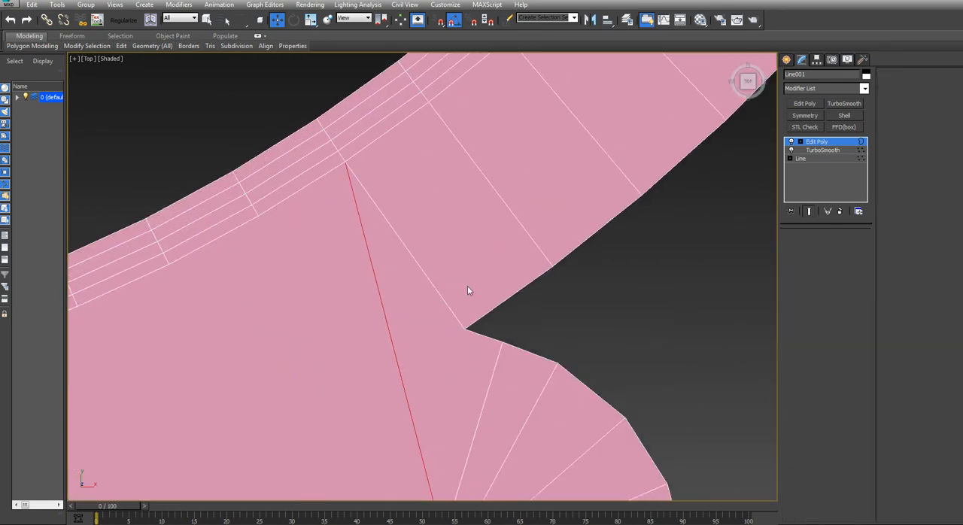
key("1")
left_click_drag(472, 305, 452, 344)
left_click_drag(489, 301, 525, 284)
left_click(583, 316)
Leave vertex editing, deselect the cutter and examine the whole flange from above and at an angle
scroll(556, 317, "down", 9)
middle_click_drag(556, 316, 514, 439)
scroll(434, 223, "down", 3)
mouse_move(425, 254)
middle_mouse_down()
mouse_move(439, 269)
mouse_move(427, 255)
middle_mouse_up()
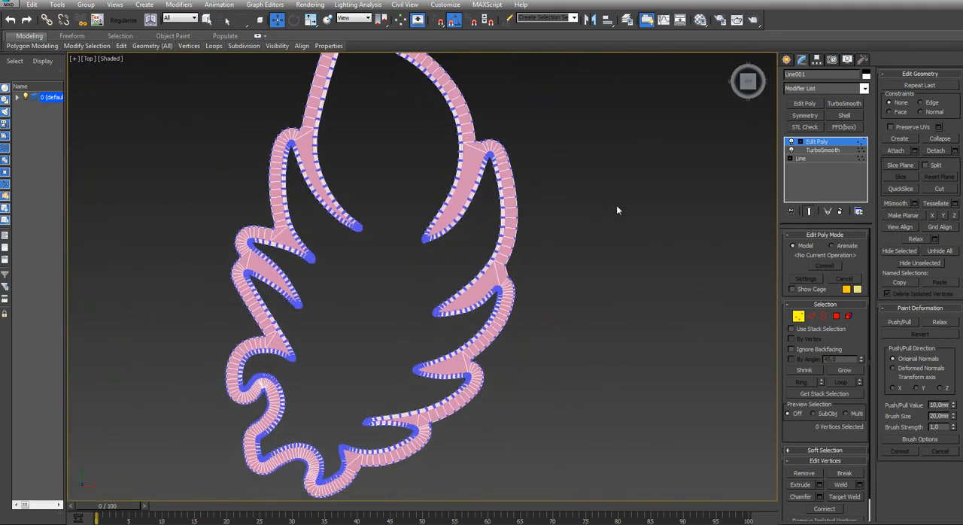
left_click(787, 60)
left_click(663, 223)
scroll(564, 308, "down", 5)
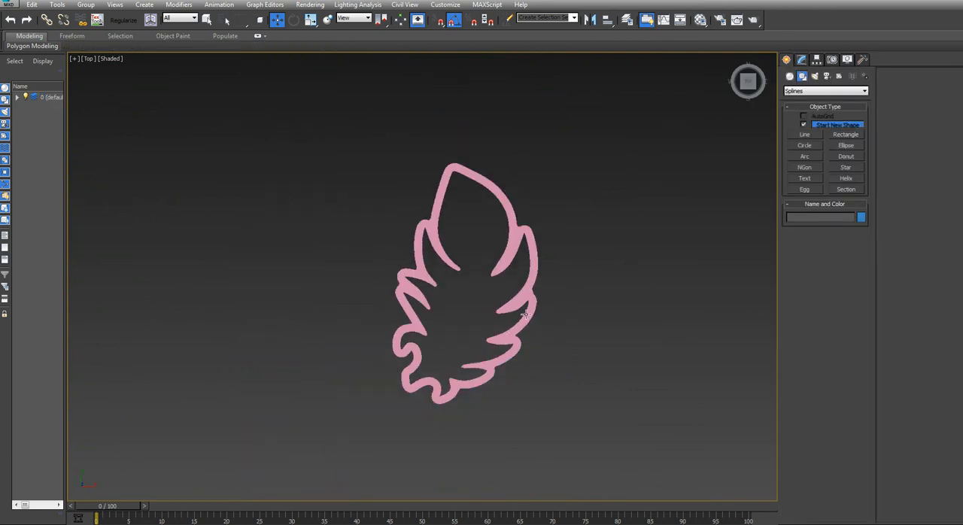
left_click(519, 324)
middle_click_drag(519, 323, 509, 301, "alt")
left_click(509, 315)
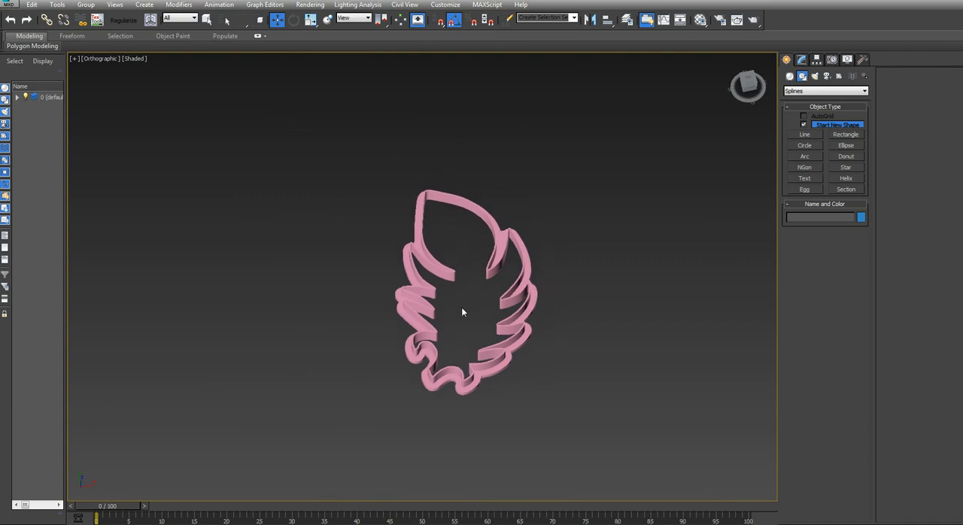
scroll(459, 304, "up", 5)
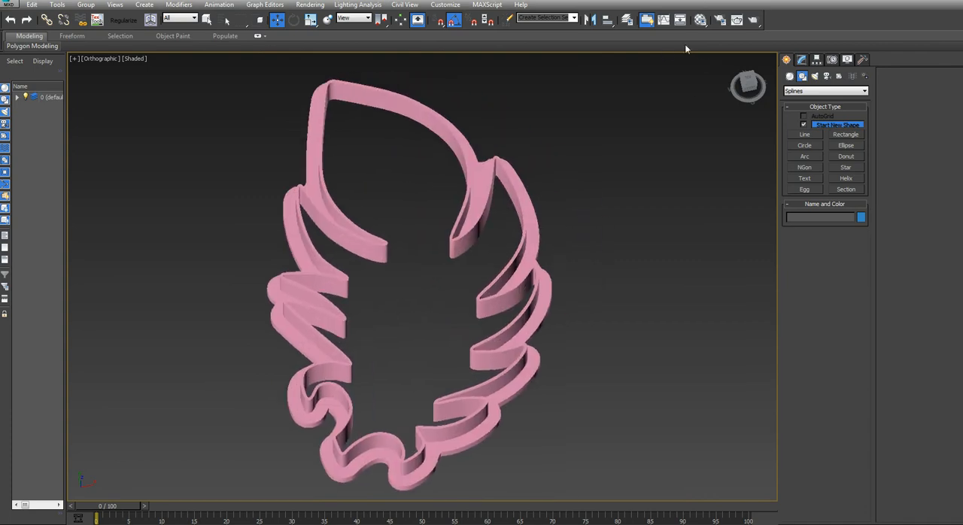